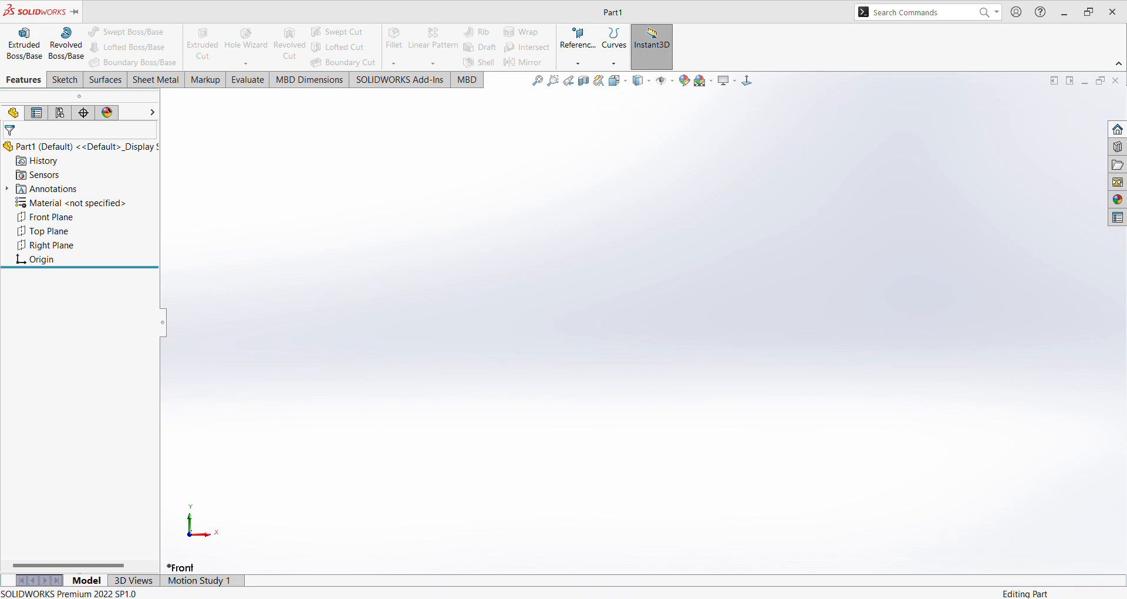
# Step: On the Front Plane, sketch a horizontal midpoint line about 132 mm long centred on the origin
pyautogui.click(48, 217)
pyautogui.click(65, 80)
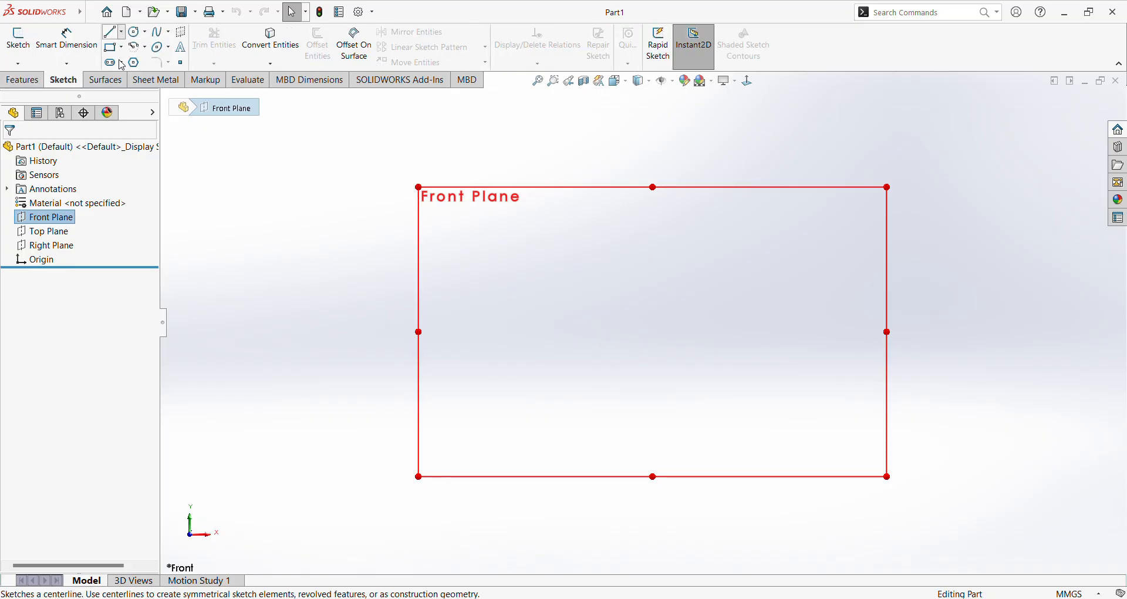
pyautogui.click(121, 79)
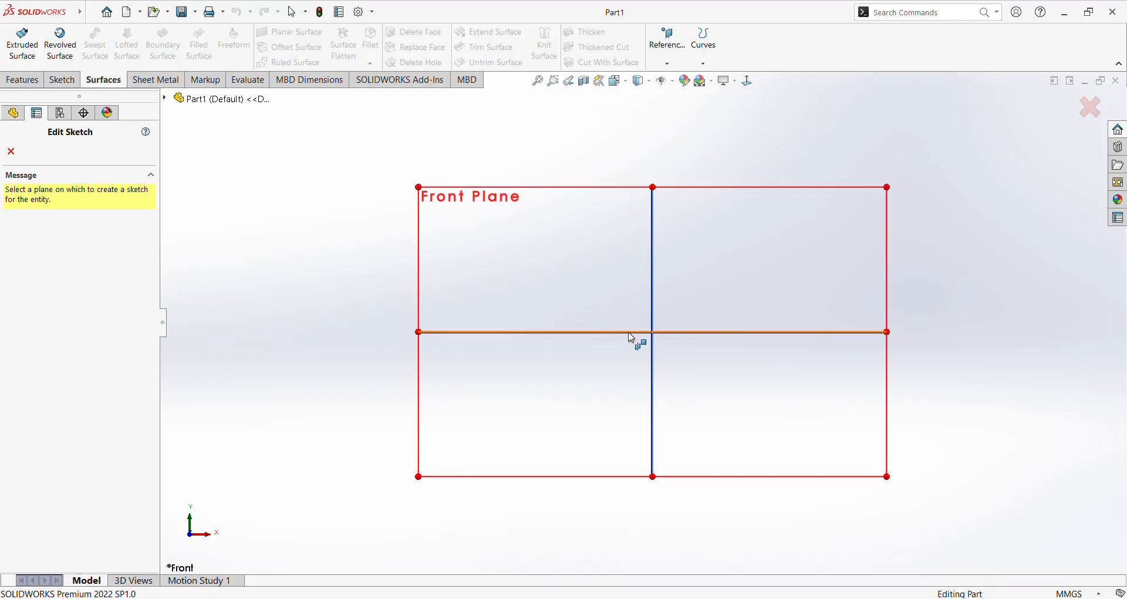
pyautogui.click(567, 282)
pyautogui.click(643, 322)
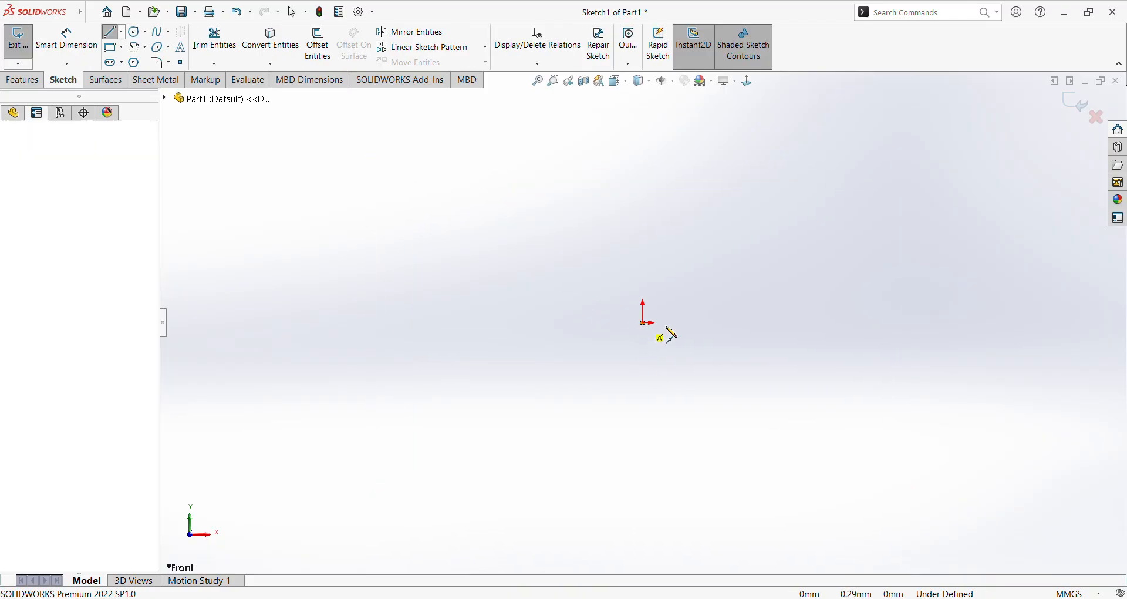
pyautogui.click(846, 323)
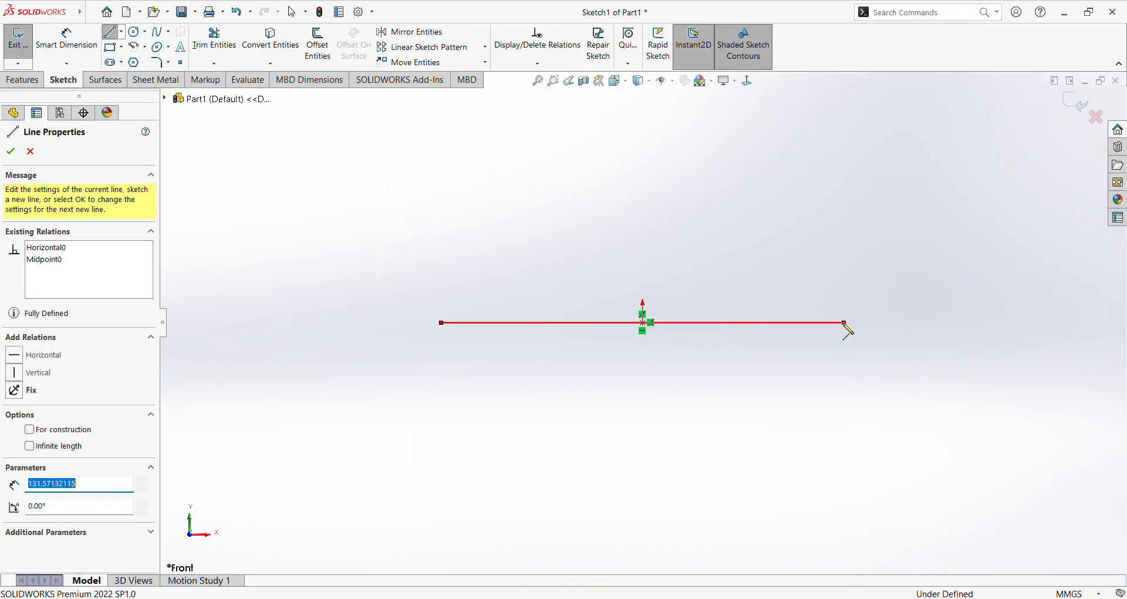
pyautogui.press('Escape')
# Step: Convert the horizontal line through the origin to construction geometry
pyautogui.click(738, 324)
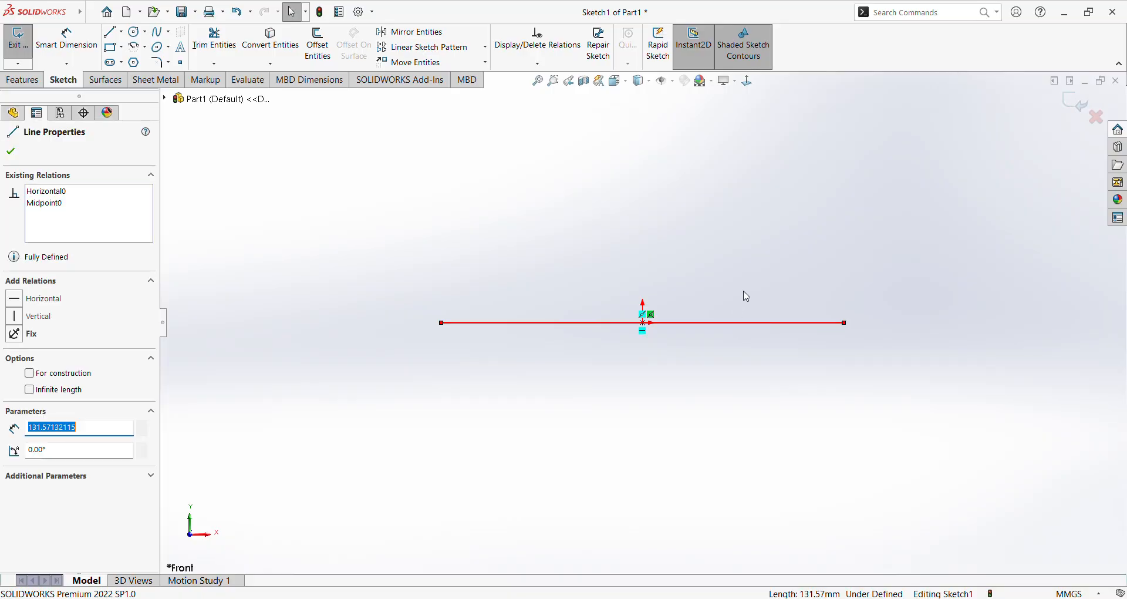
pyautogui.click(739, 324)
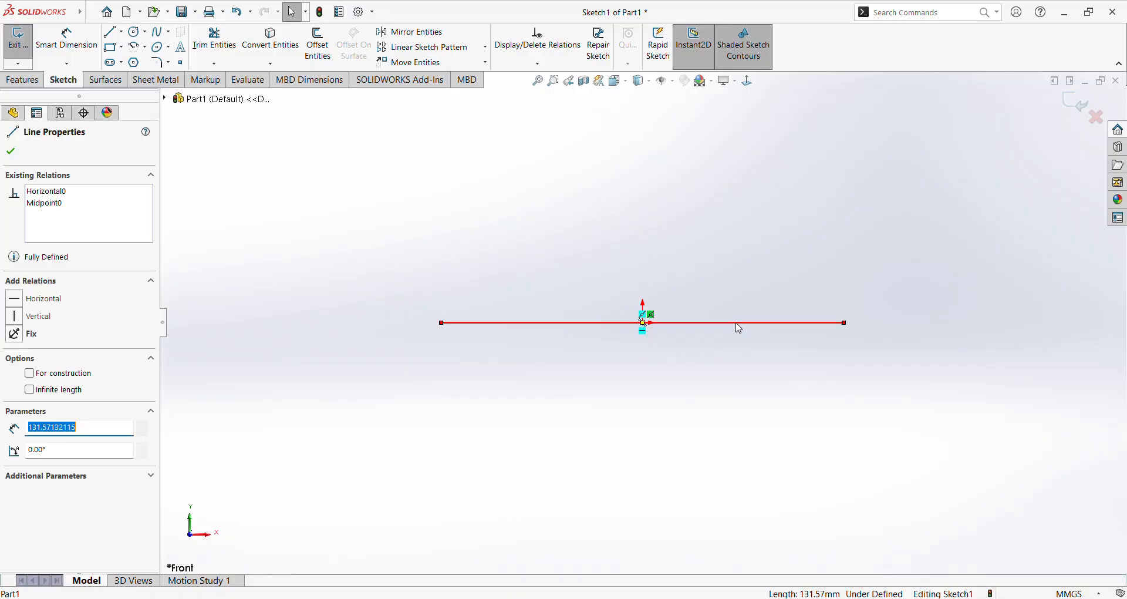
pyautogui.click(785, 288)
pyautogui.scroll(2, 671, 344)
pyautogui.scroll(-3, 661, 305)
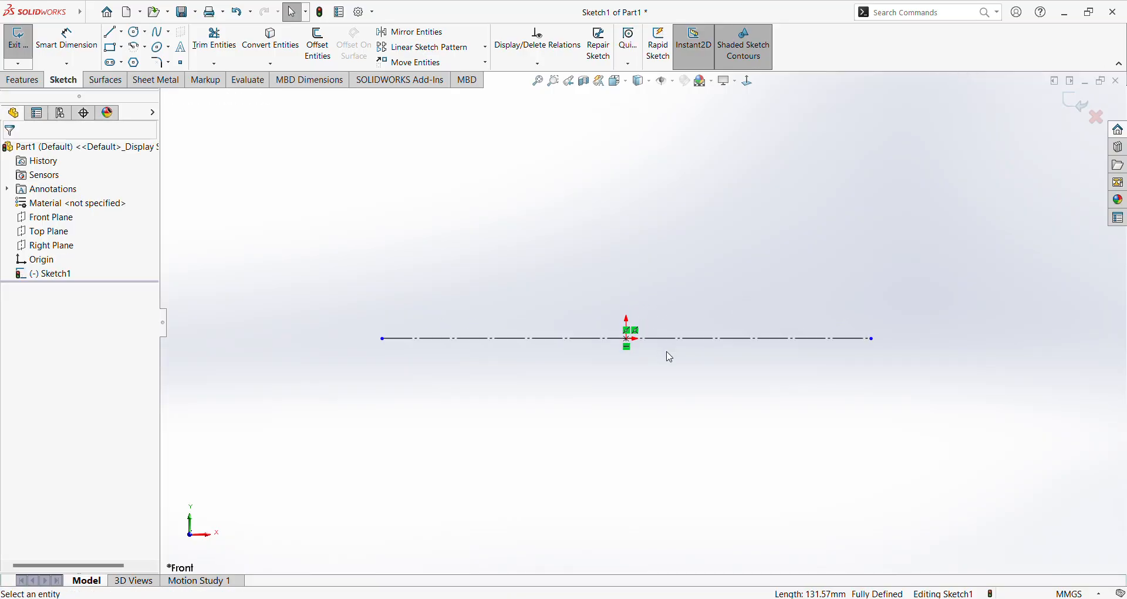
pyautogui.scroll(-1, 644, 373)
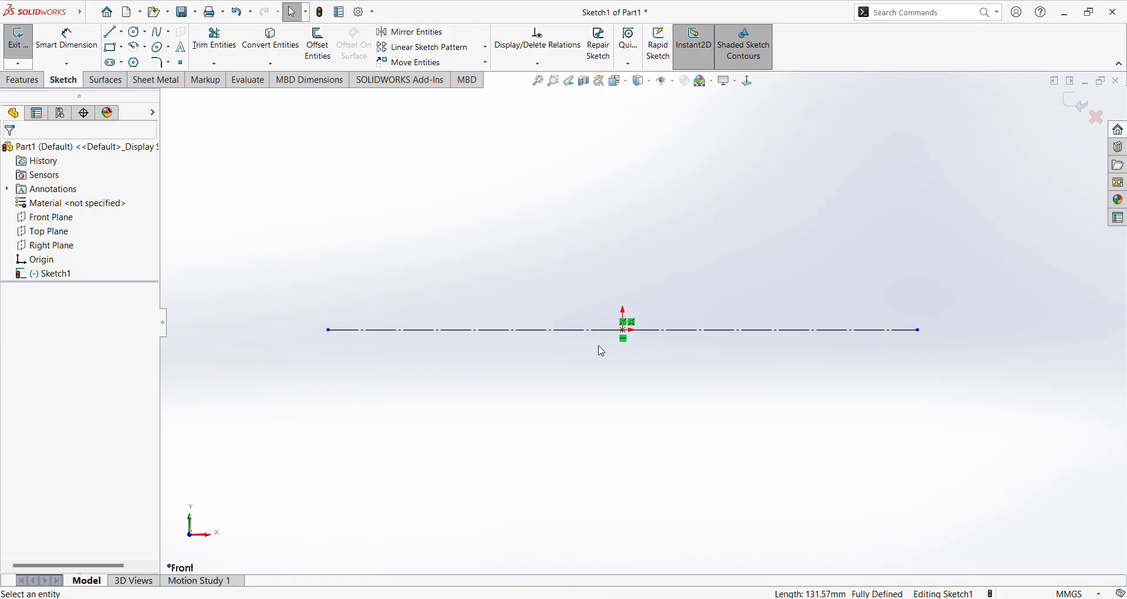
# Step: Sketch a centerpoint semicircular arc about 19 mm in radius above the construction line, centred on the origin with both ends on the line
pyautogui.click(137, 50)
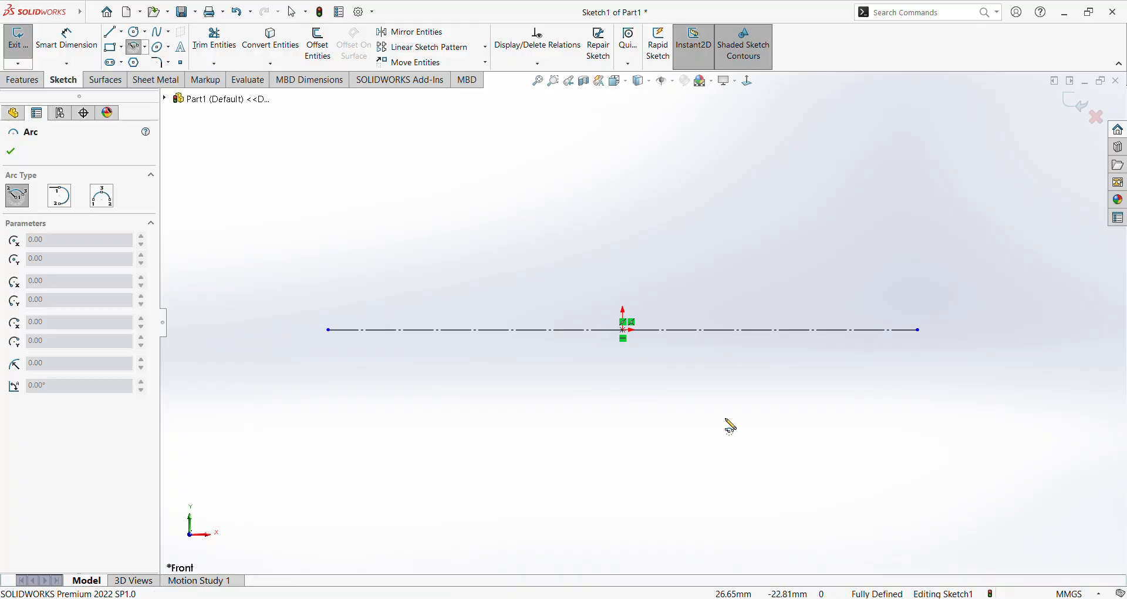
pyautogui.click(624, 330)
pyautogui.click(542, 340)
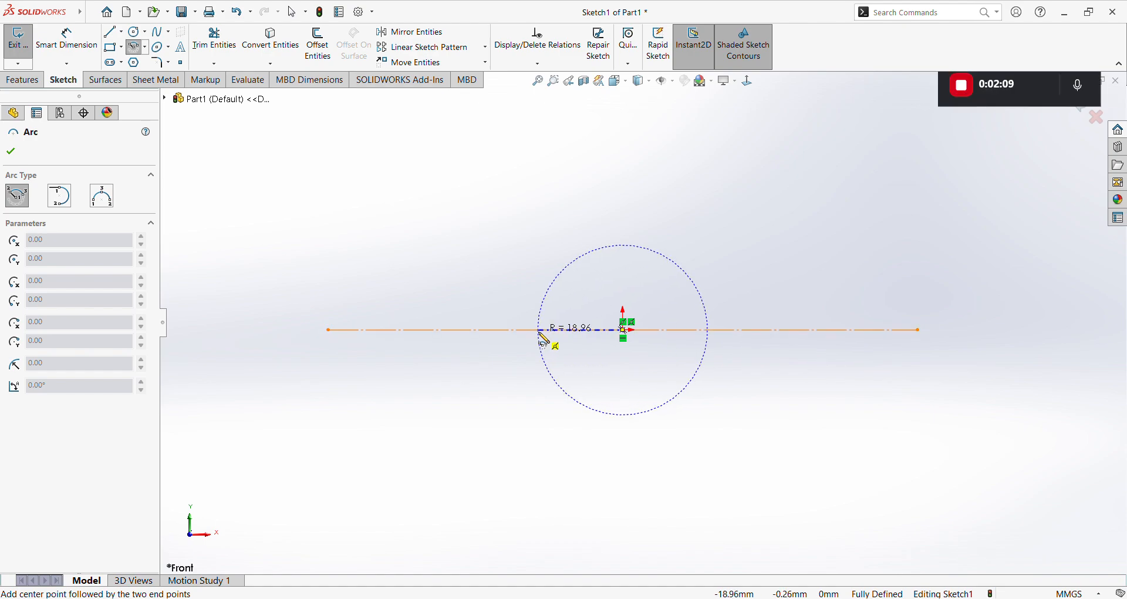
pyautogui.click(709, 330)
pyautogui.press('Escape')
pyautogui.scroll(2, 654, 322)
pyautogui.scroll(-2, 654, 323)
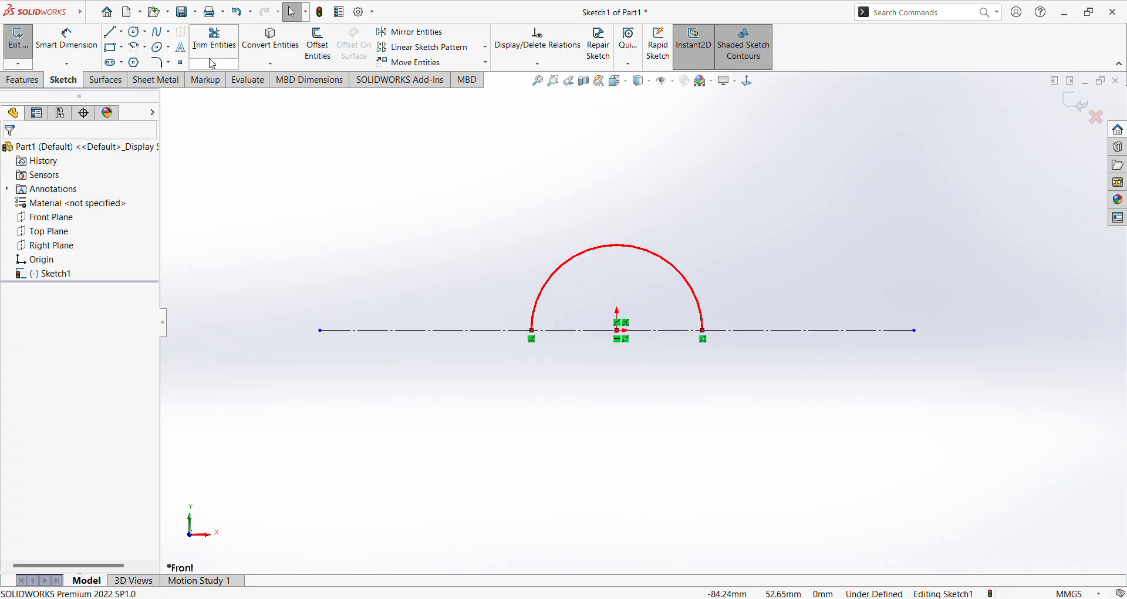
pyautogui.click(134, 46)
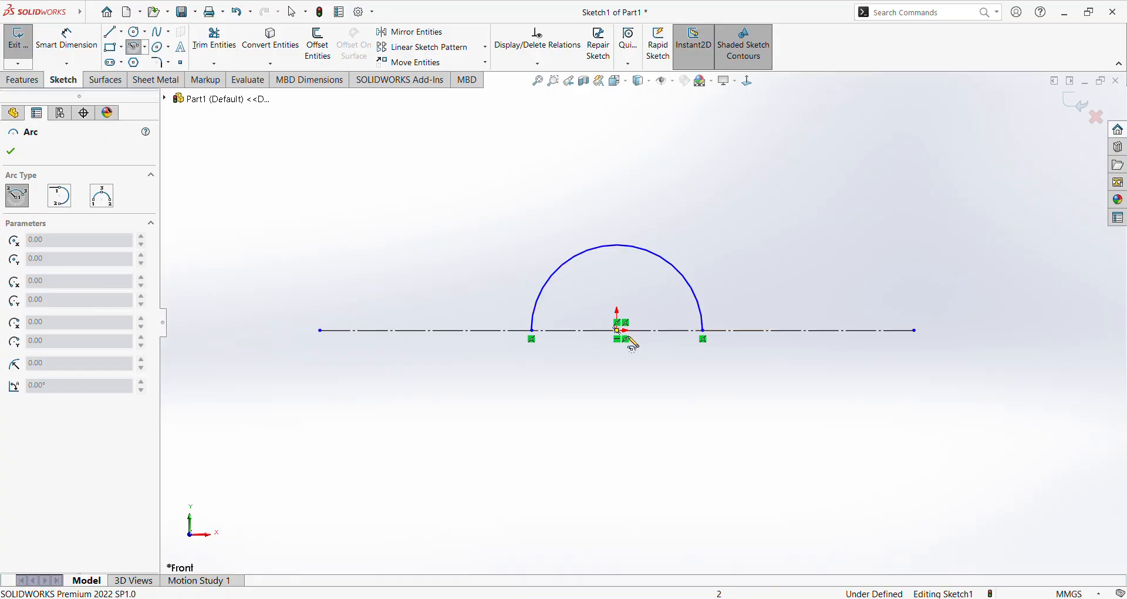
pyautogui.click(617, 330)
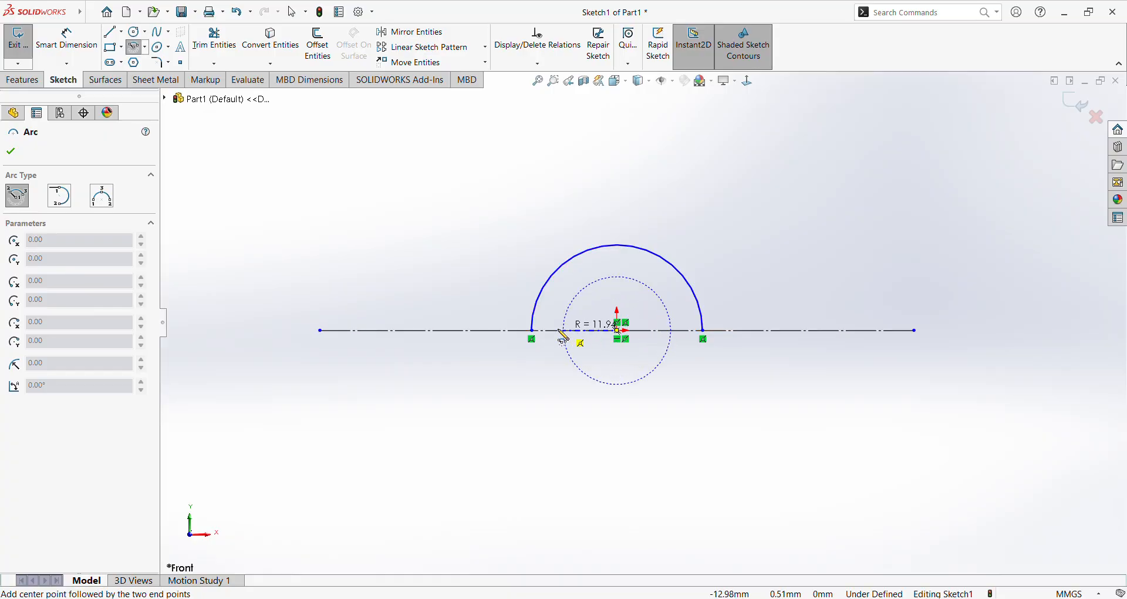
pyautogui.press('Escape')
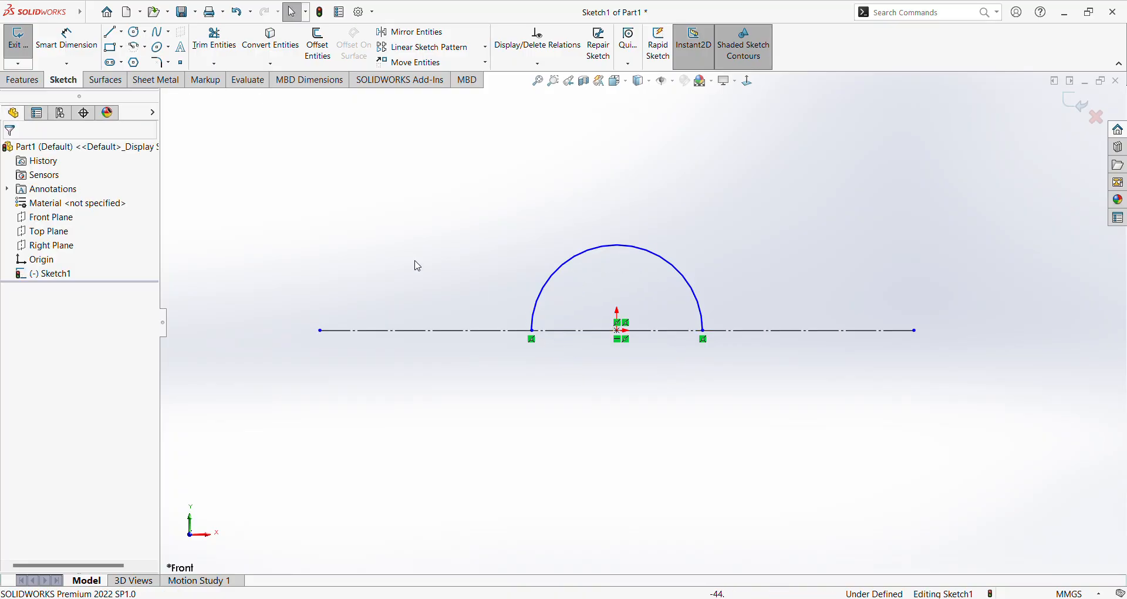
# Step: Sketch a smaller concentric semicircular arc about 13 mm in radius inside the first one, with both ends on the construction line
pyautogui.click(138, 51)
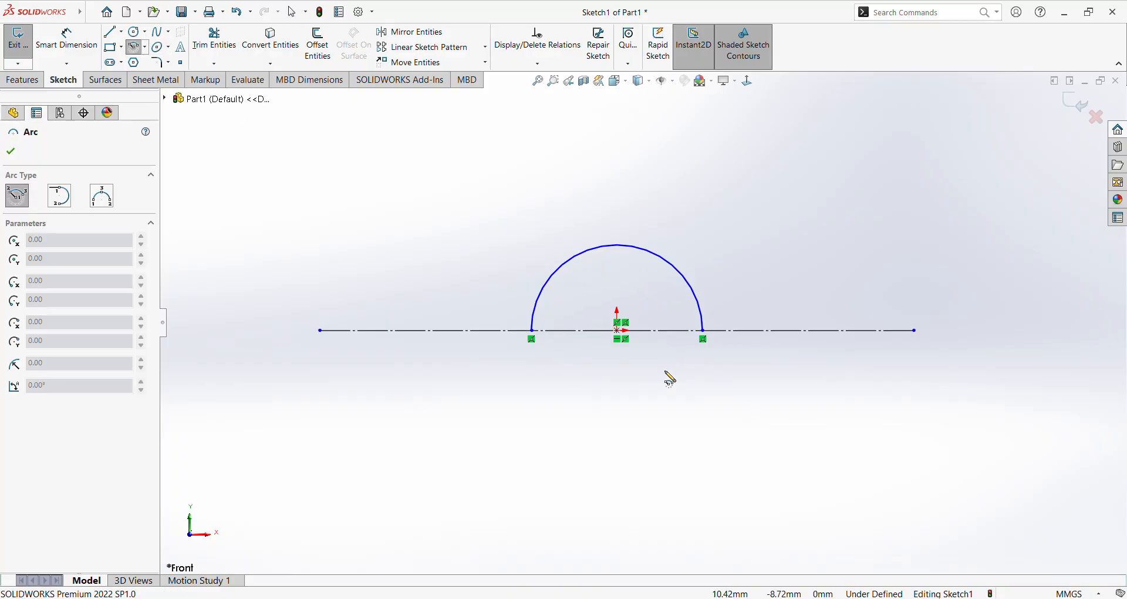
pyautogui.click(617, 330)
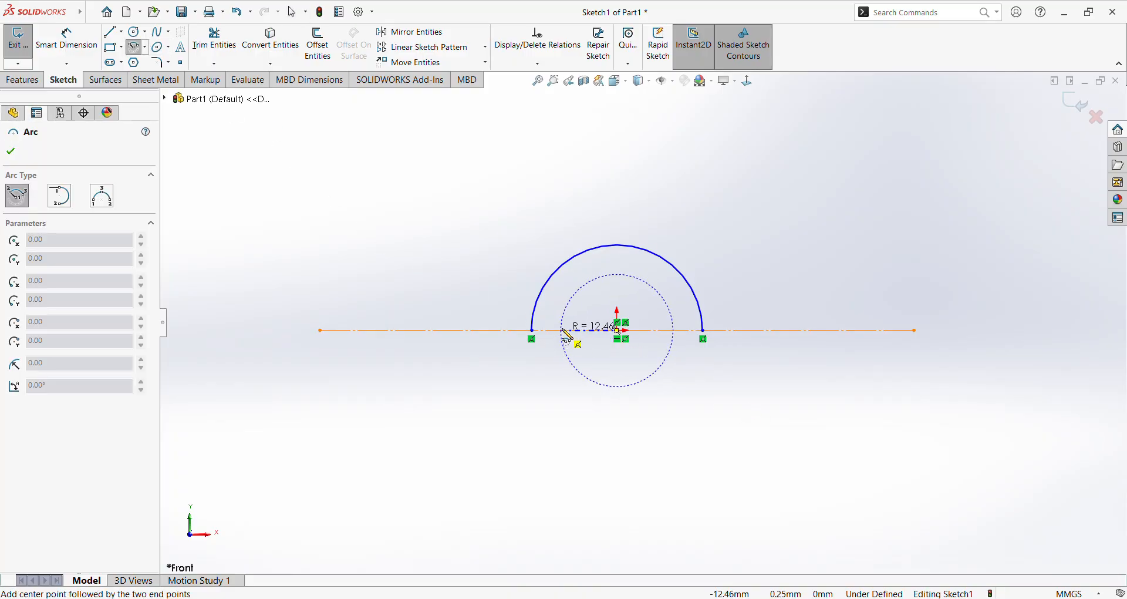
pyautogui.click(562, 332)
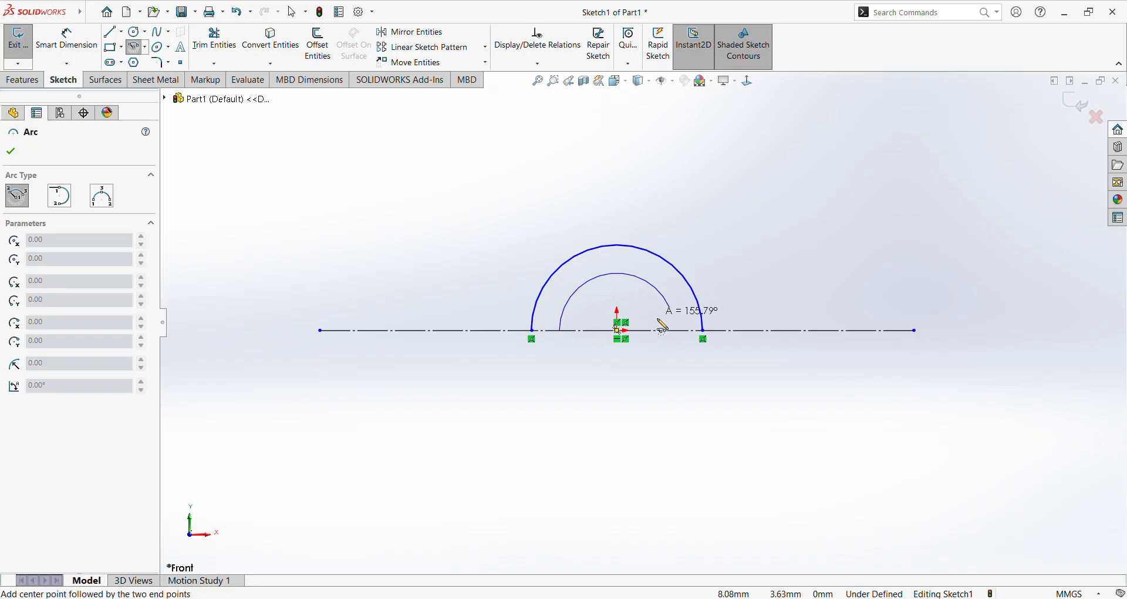
pyautogui.click(680, 339)
pyautogui.press('Escape')
pyautogui.scroll(2, 646, 347)
pyautogui.scroll(-5, 611, 315)
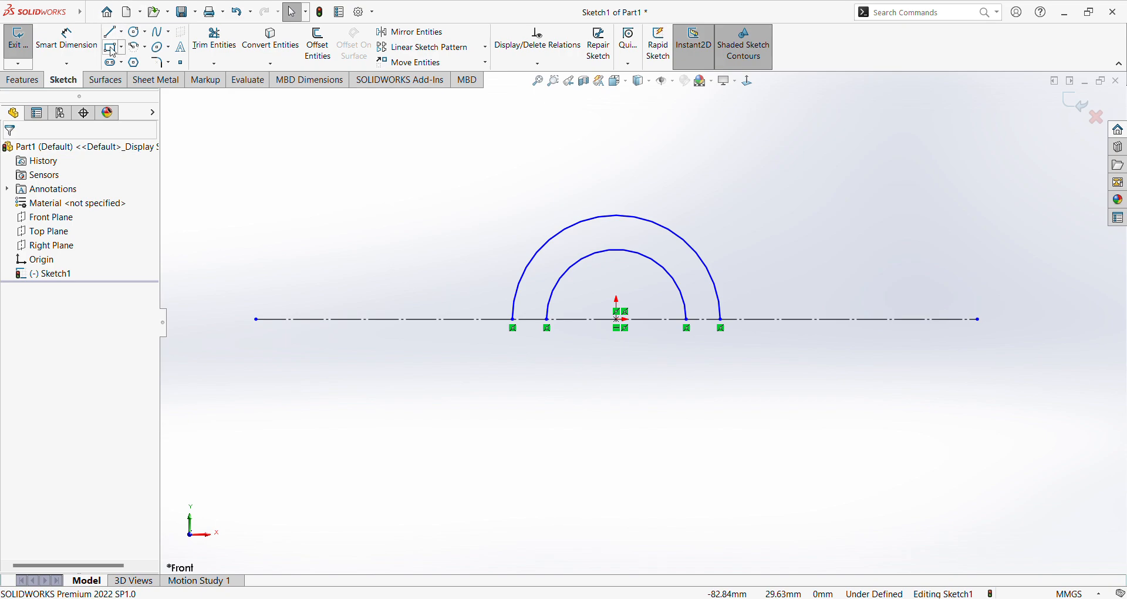
# Step: Dimension the outer arc's radius and set it to 40 mm
pyautogui.click(60, 40)
pyautogui.click(688, 243)
pyautogui.click(784, 160)
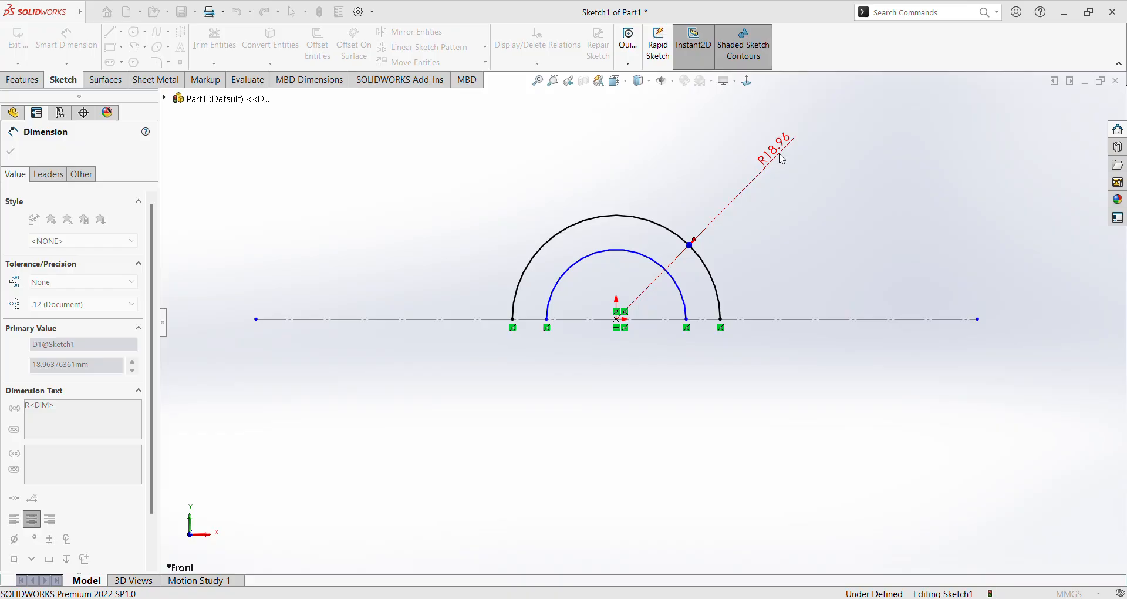
pyautogui.press('Return')
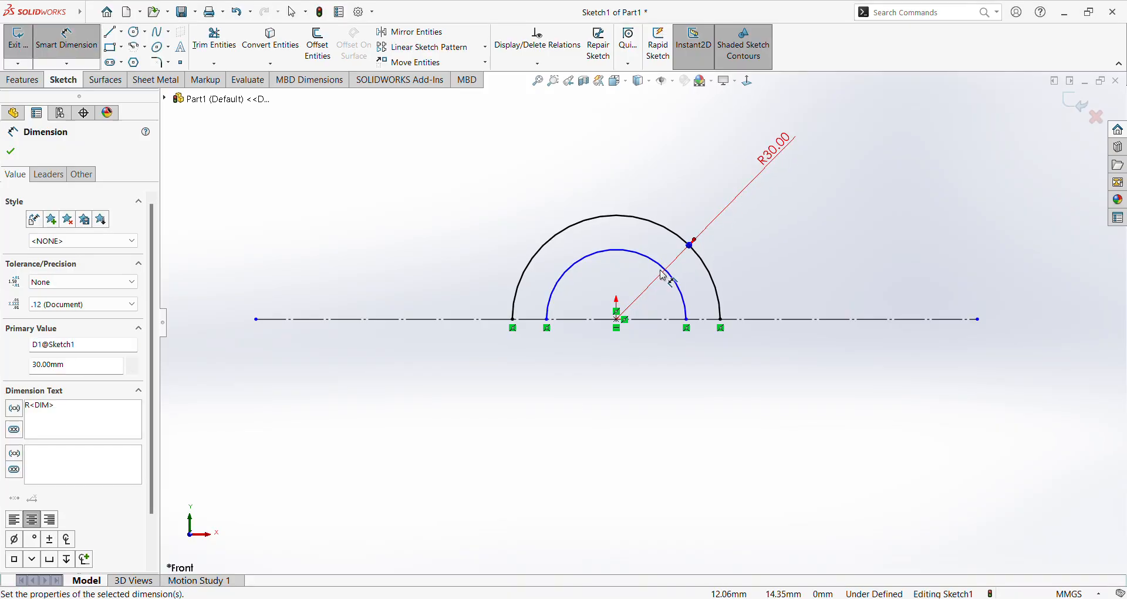
pyautogui.doubleClick(777, 151)
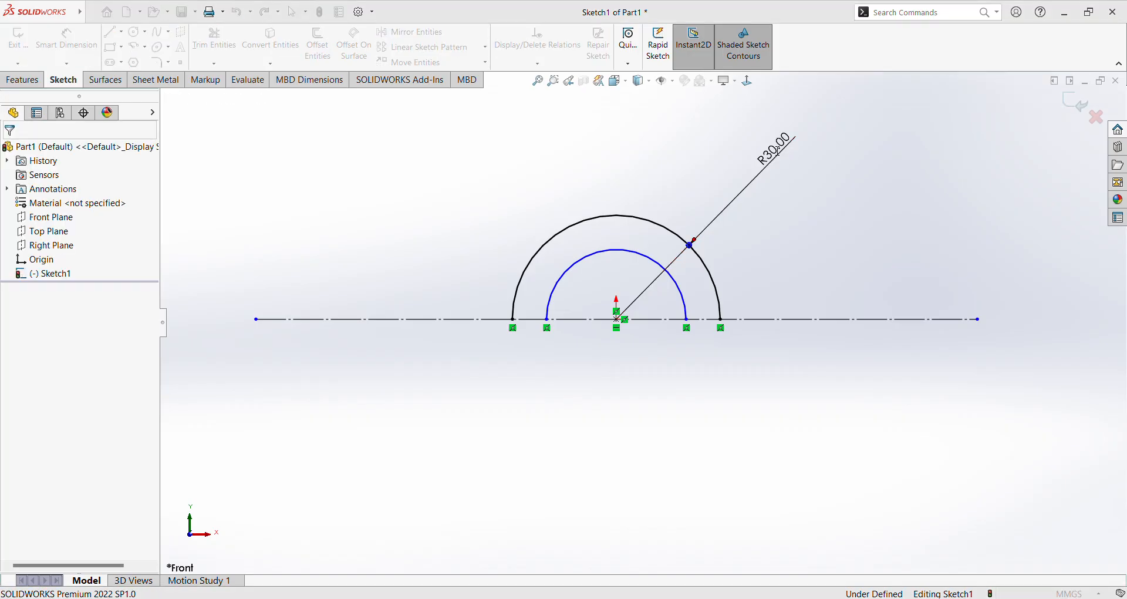
pyautogui.write('40')
pyautogui.press('Return')
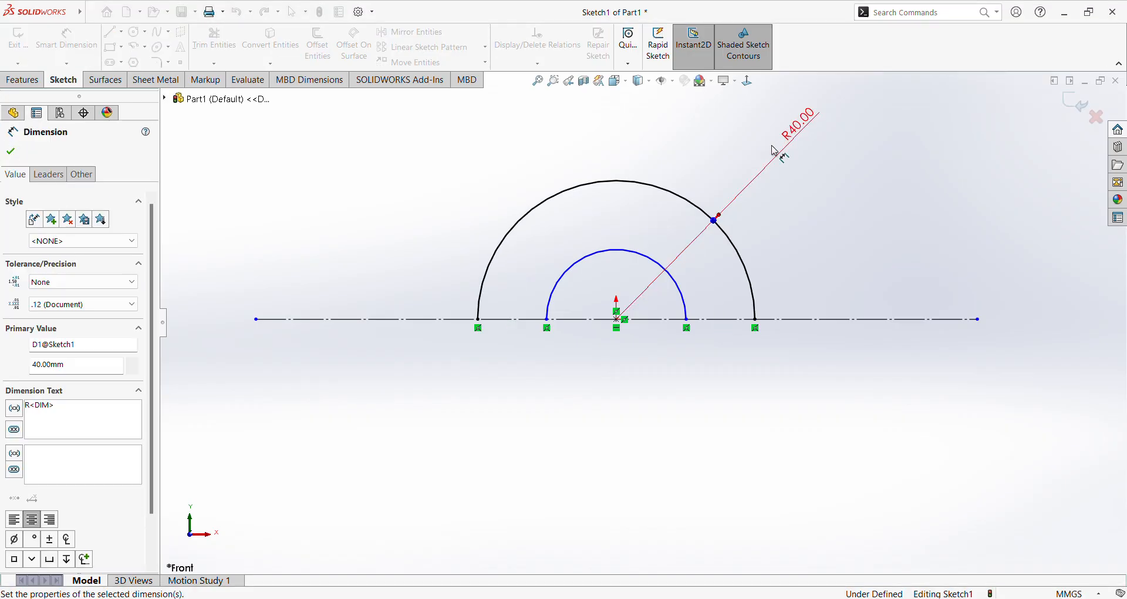
# Step: Dimension the inner arc's radius and set it to 30 mm
pyautogui.click(640, 256)
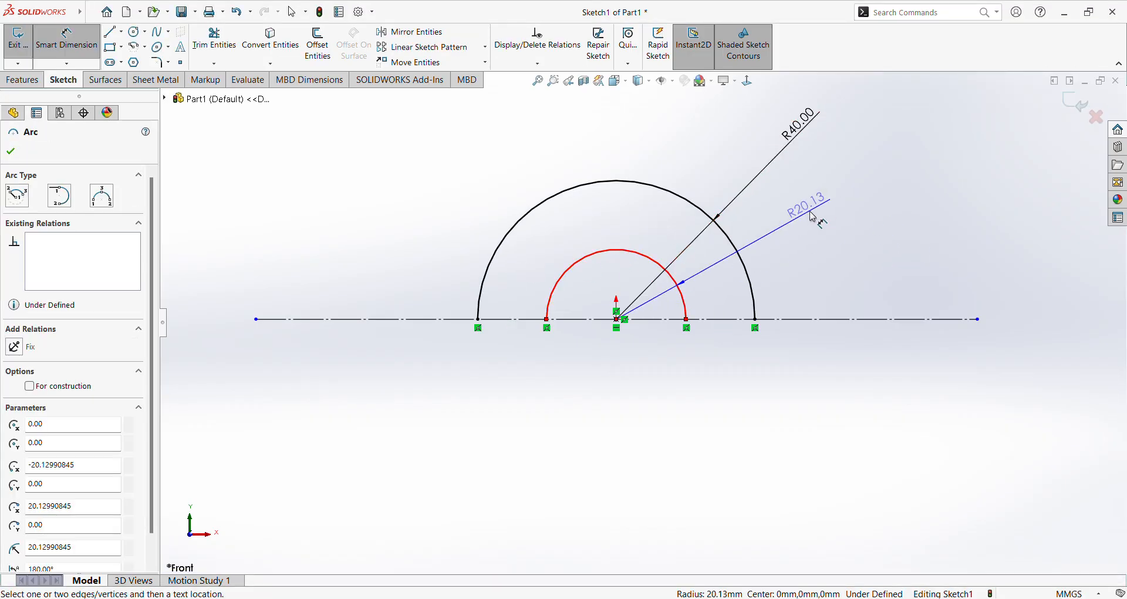
pyautogui.click(846, 172)
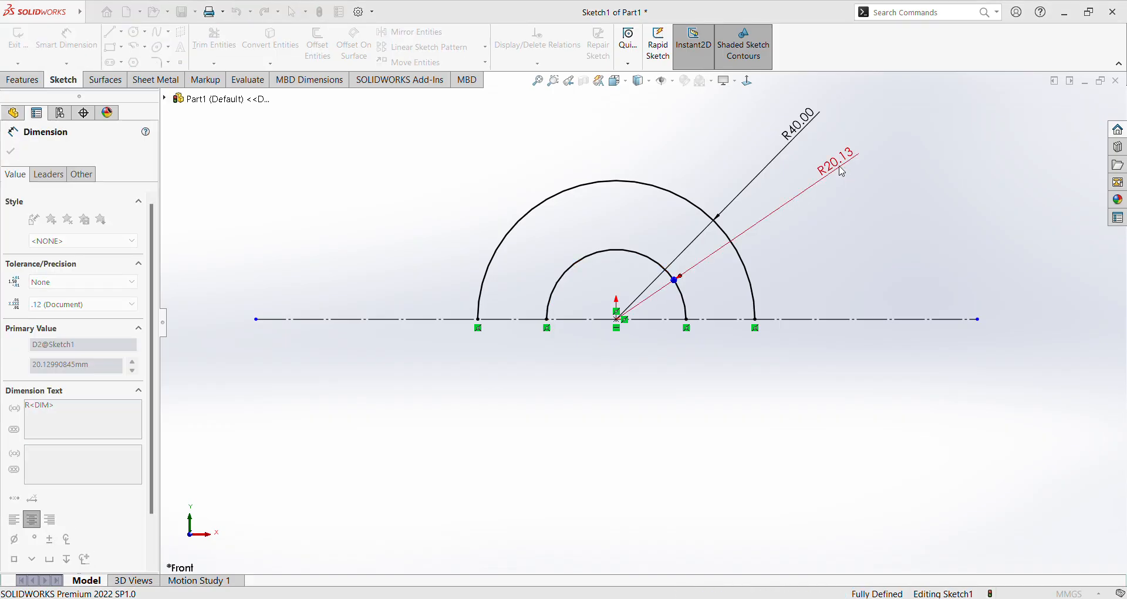
pyautogui.write('30')
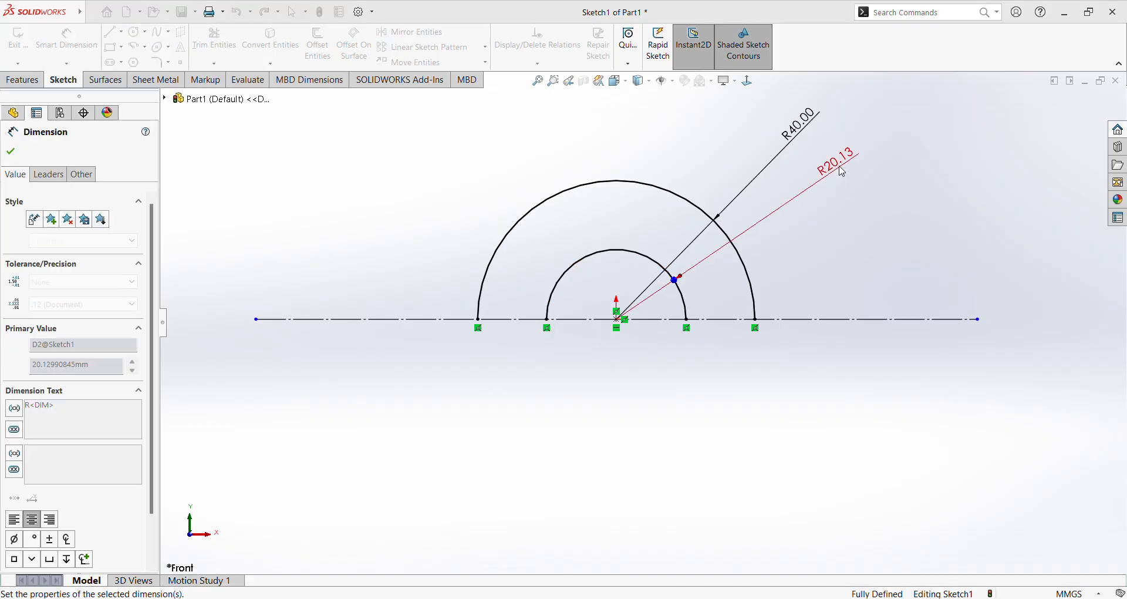
pyautogui.press('Return')
pyautogui.press('Escape')
pyautogui.scroll(4, 442, 294)
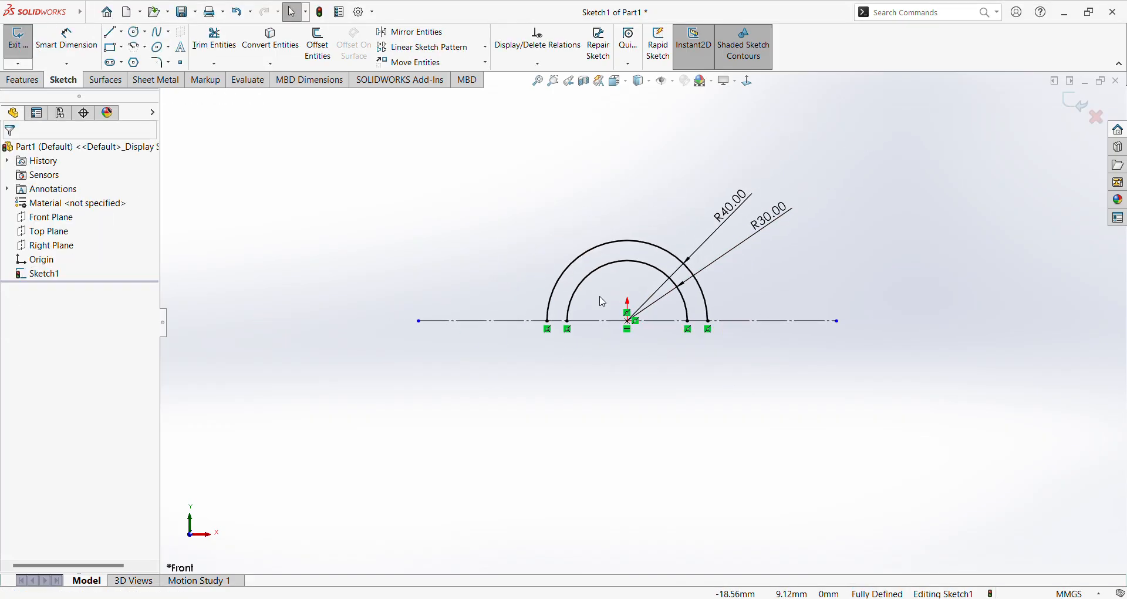
pyautogui.scroll(-4, 637, 289)
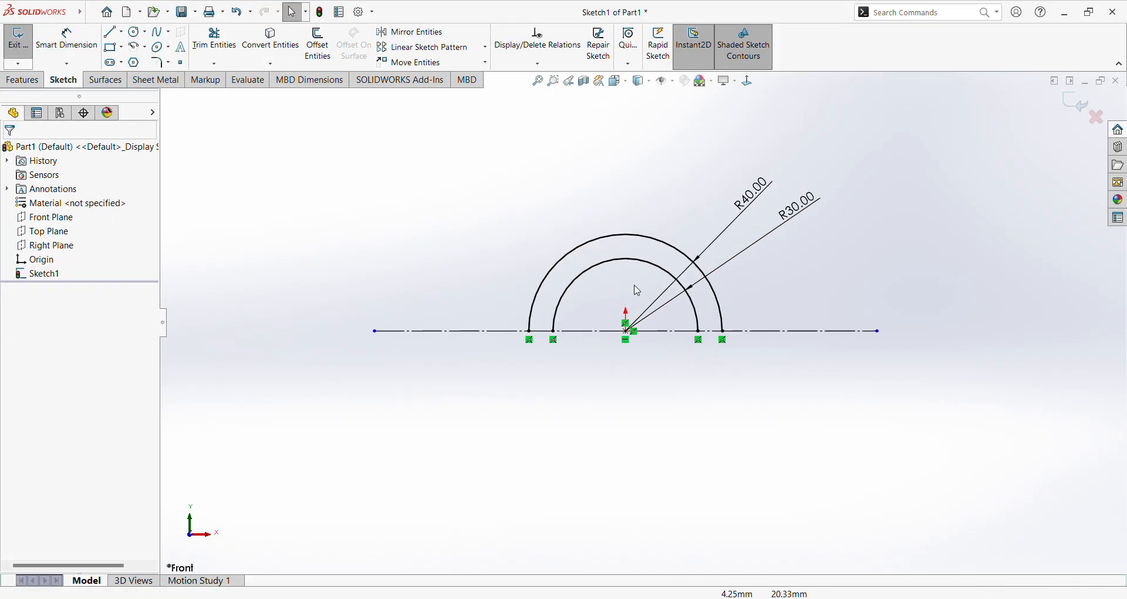
# Step: Close the half-ring profile with two short horizontal lines joining the outer and inner arc endpoints on each side
pyautogui.click(111, 34)
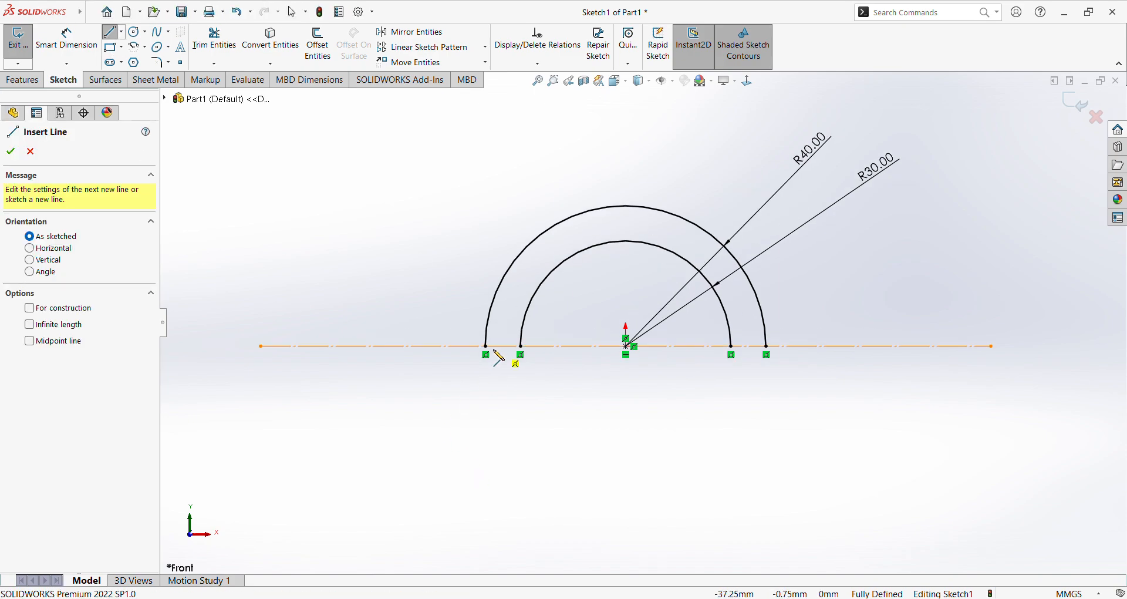
pyautogui.click(491, 348)
pyautogui.click(521, 348)
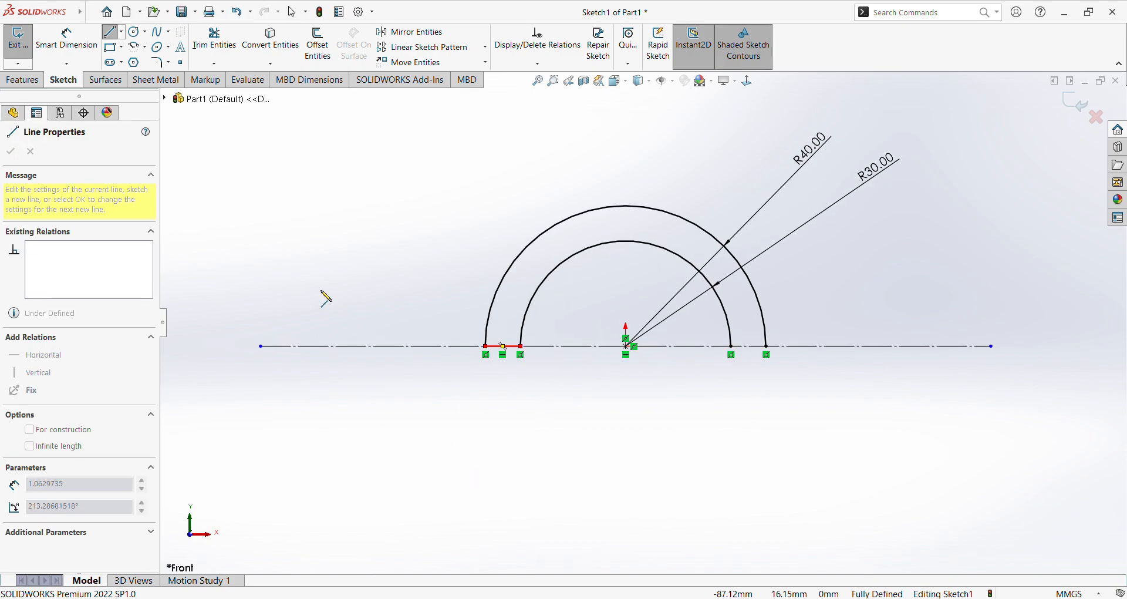
pyautogui.press('Escape')
pyautogui.click(111, 33)
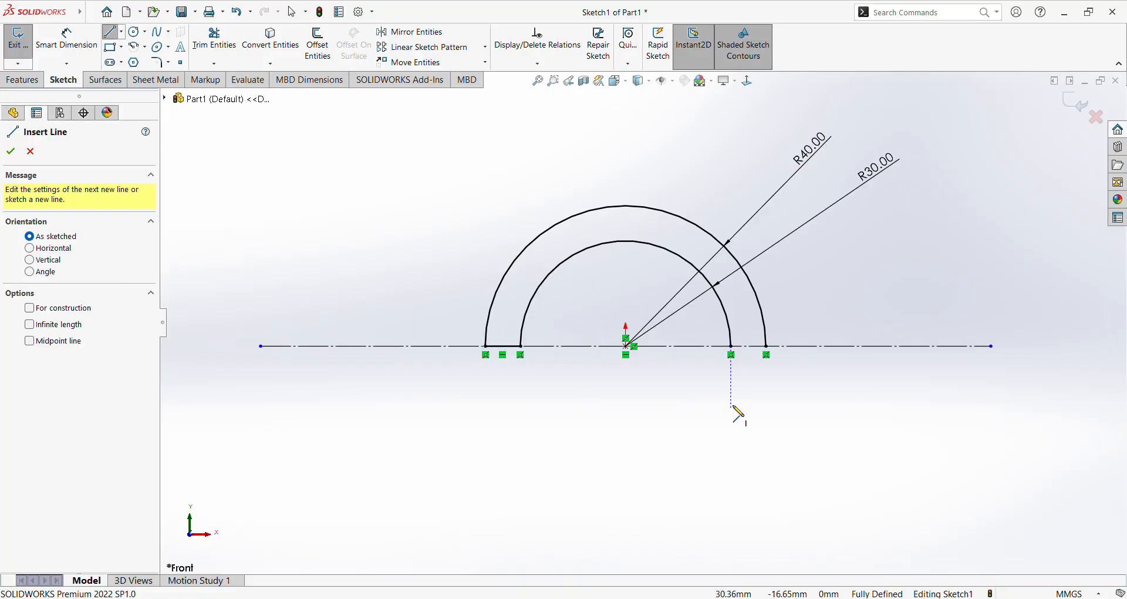
pyautogui.click(731, 346)
pyautogui.click(766, 346)
pyautogui.scroll(3, 669, 400)
pyautogui.scroll(-3, 635, 340)
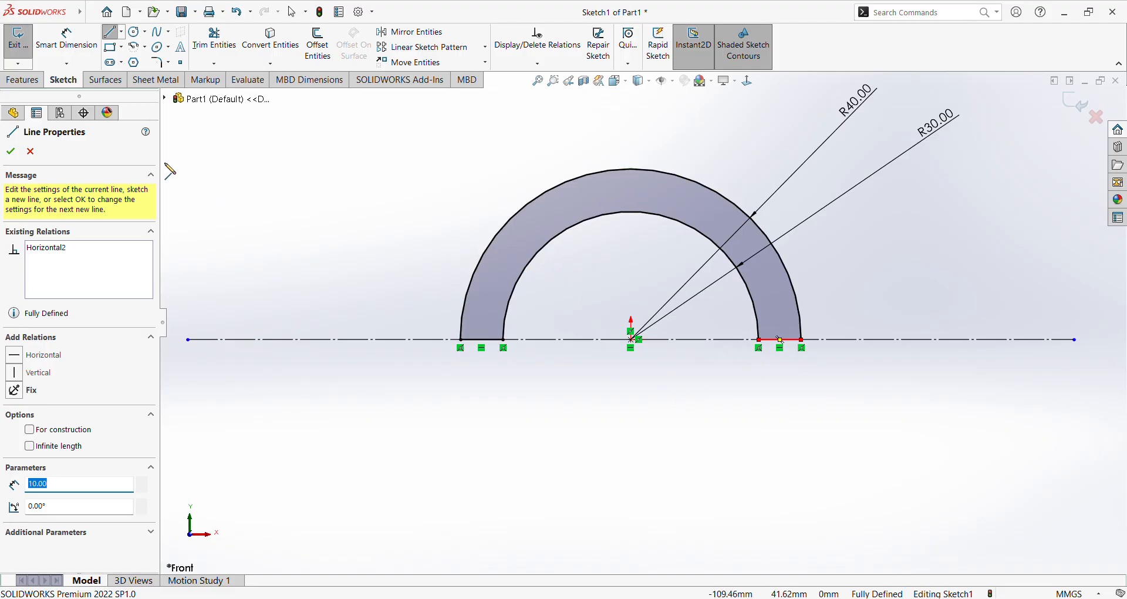
# Step: Extrude the closed half-ring profile 50 mm as a blind boss from the sketch plane
pyautogui.click(38, 77)
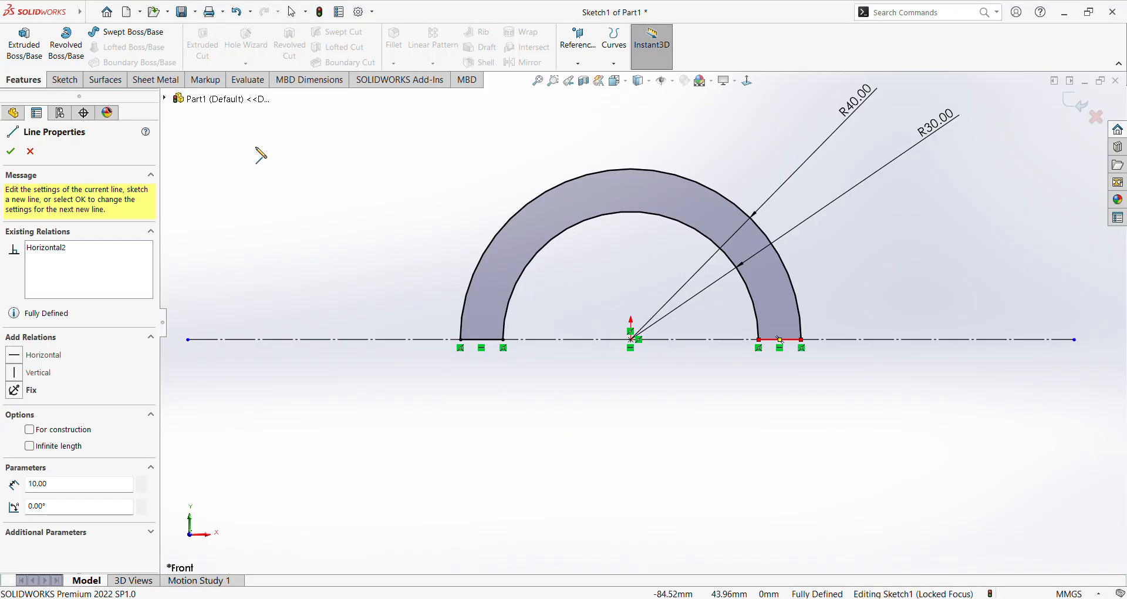
pyautogui.click(22, 52)
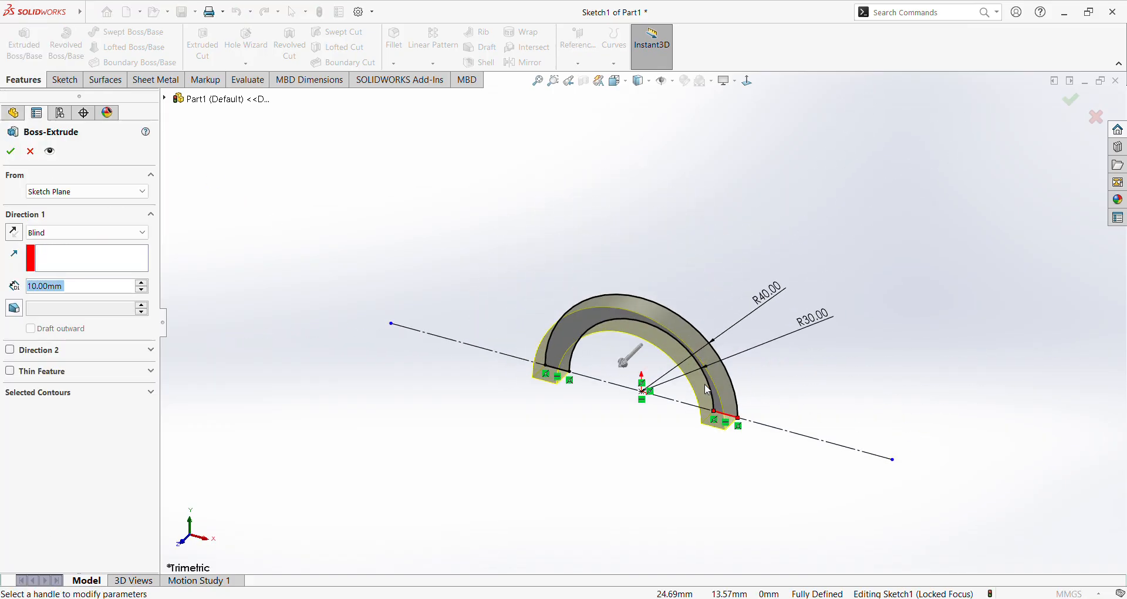
pyautogui.moveTo(620, 367); pyautogui.dragTo(596, 410)
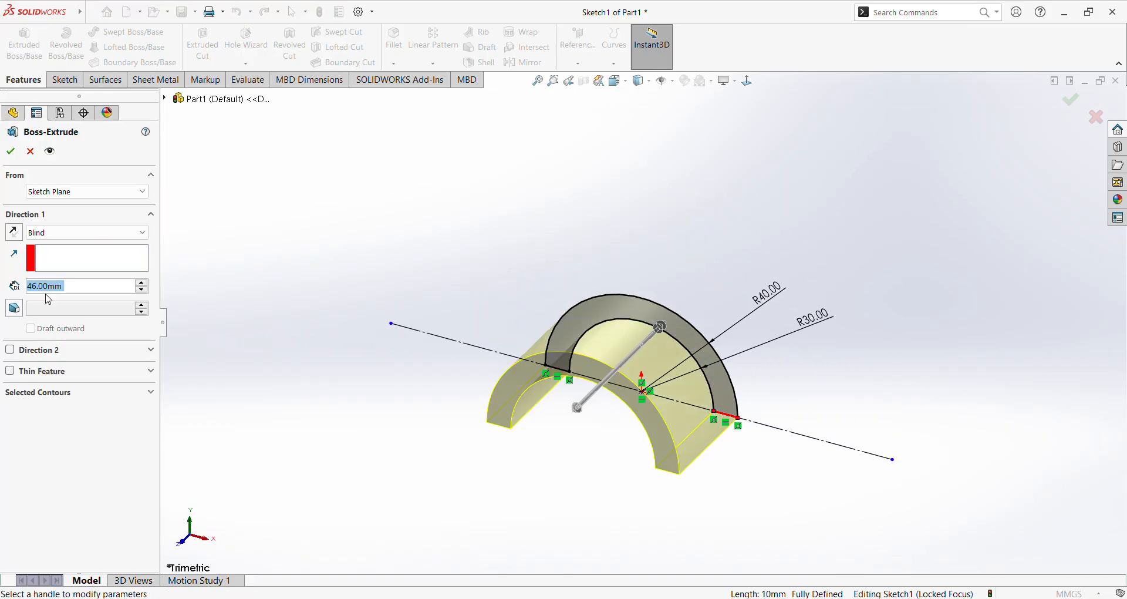
pyautogui.press('BackSpace')
pyautogui.write('50')
pyautogui.press('Return')
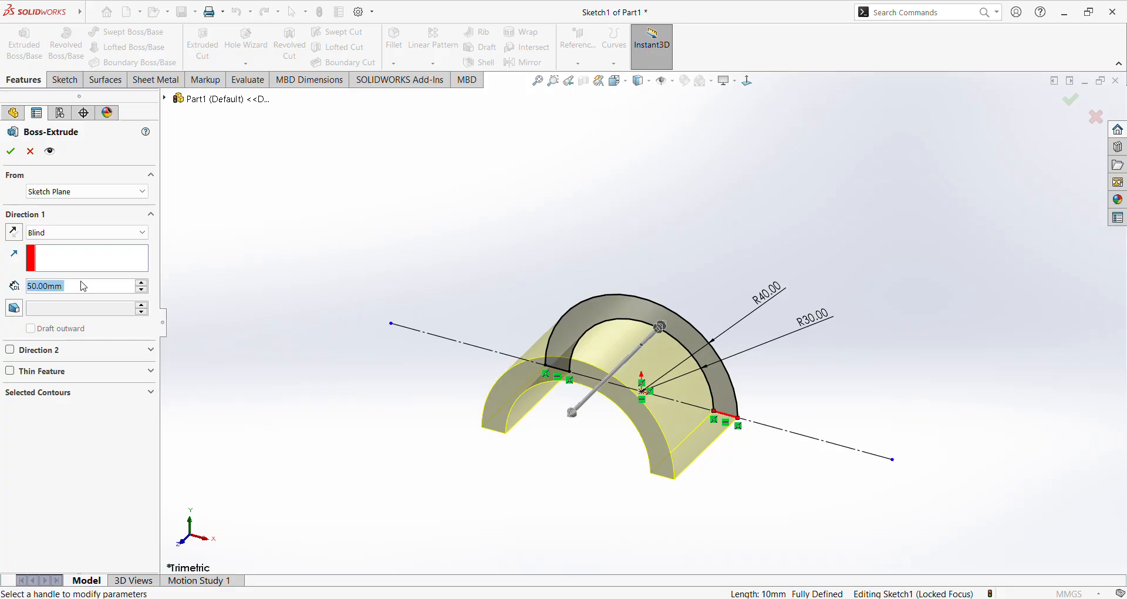
pyautogui.click(11, 151)
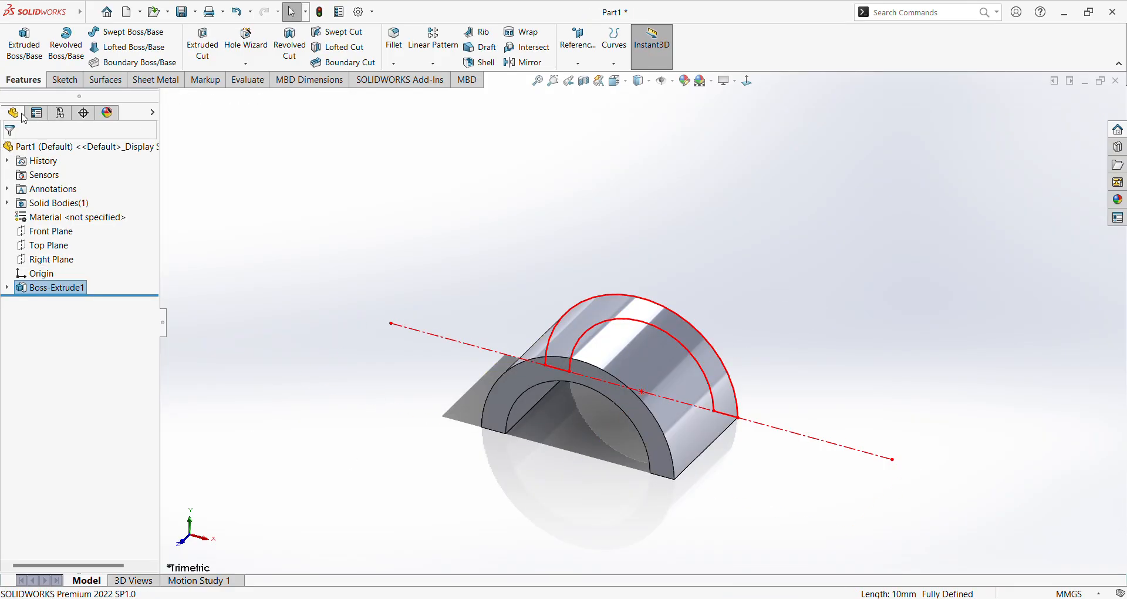
# Step: Examine the half-ring's two flat end faces from below and from the front
pyautogui.click(56, 232)
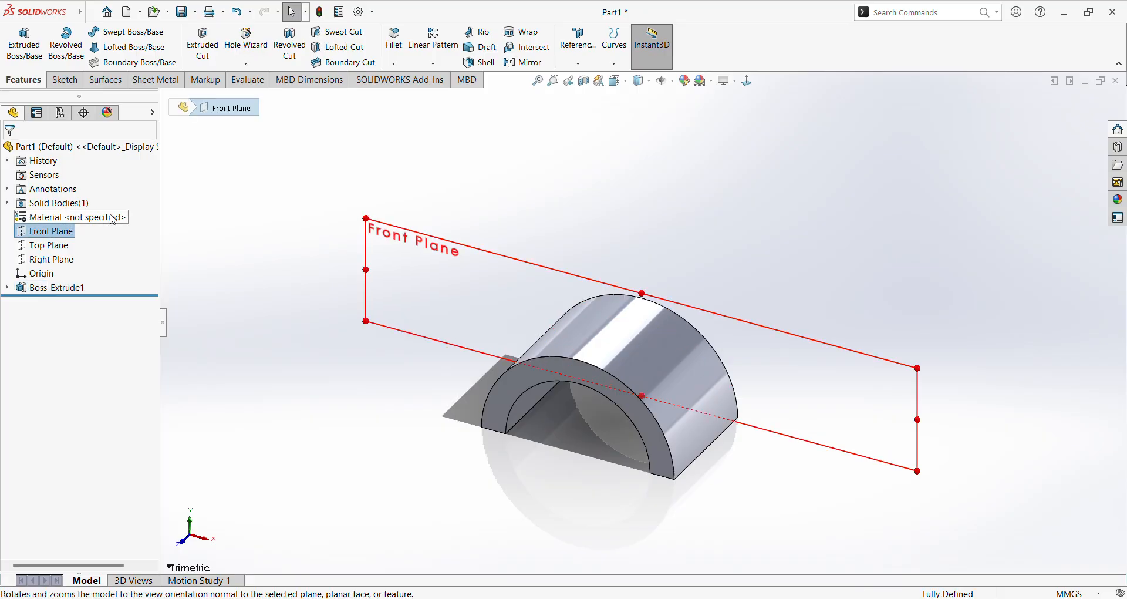
pyautogui.moveTo(634, 434); pyautogui.dragTo(649, 308, button='middle')
pyautogui.moveTo(741, 491); pyautogui.dragTo(737, 460, button='middle')
pyautogui.click(877, 334)
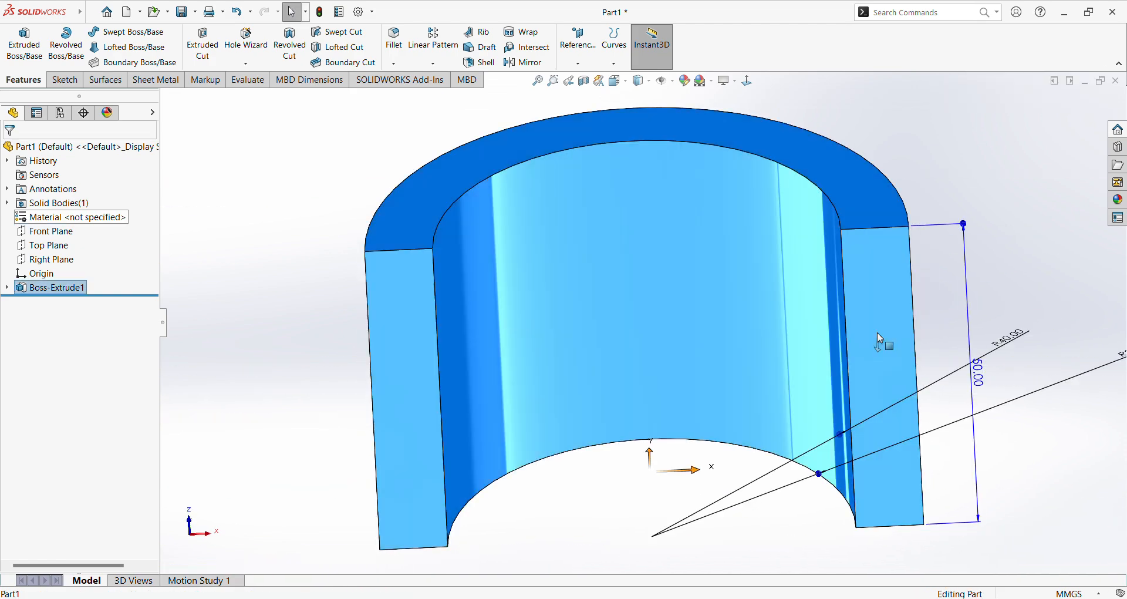
pyautogui.press('Escape')
pyautogui.doubleClick(878, 333)
pyautogui.press('Escape')
pyautogui.scroll(1, 865, 358)
pyautogui.moveTo(867, 363); pyautogui.dragTo(854, 475, button='middle')
pyautogui.click(857, 427)
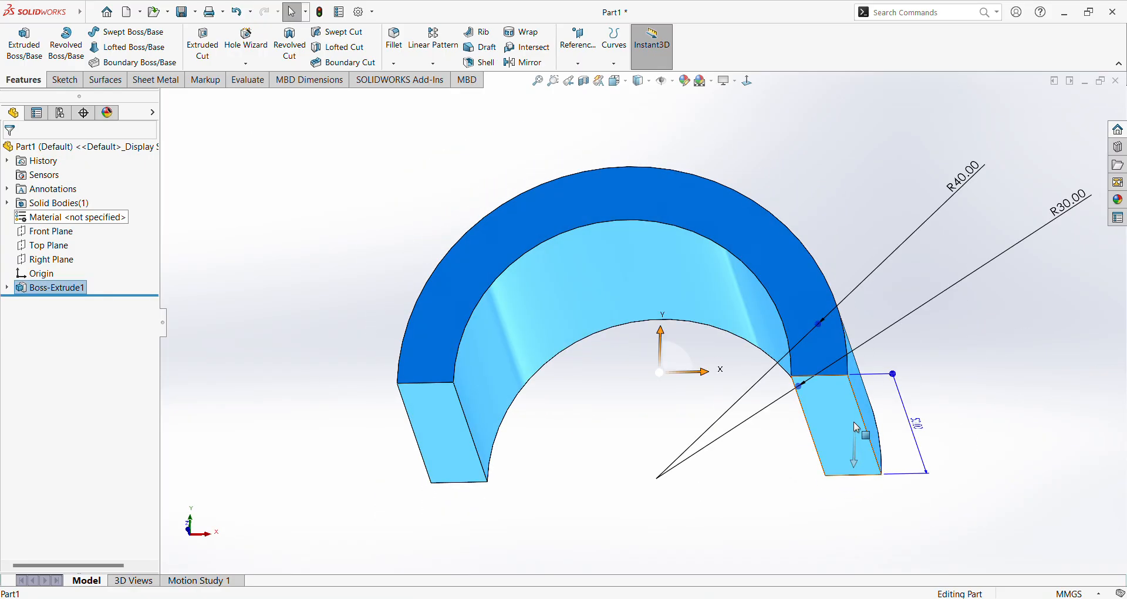
pyautogui.press('Escape')
pyautogui.moveTo(742, 410); pyautogui.dragTo(745, 327, button='middle')
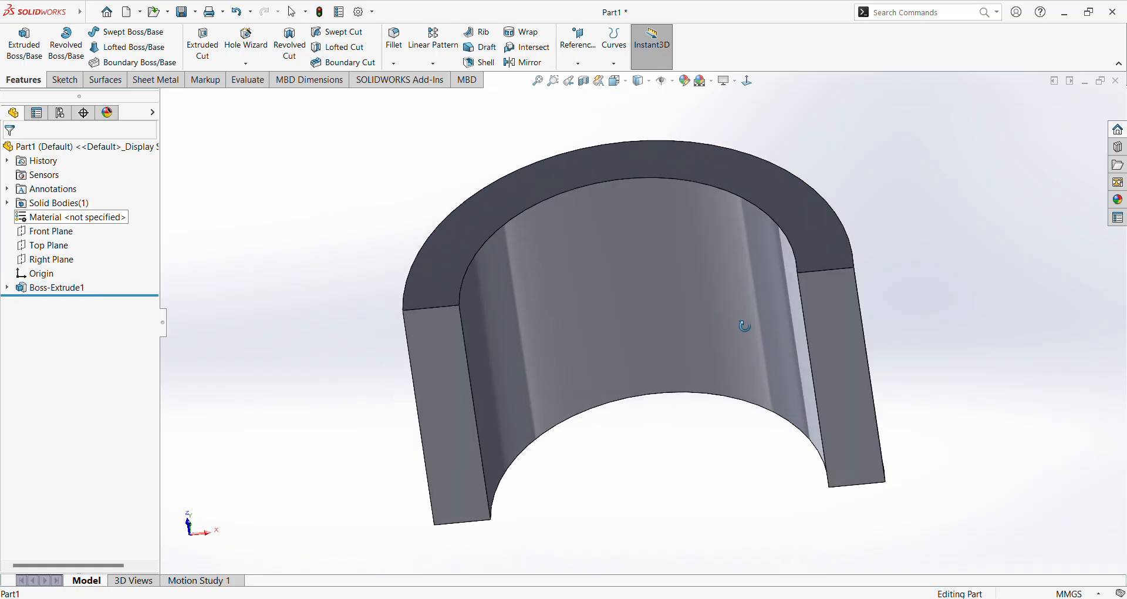
# Step: Check how the Front, Top and Right planes lie relative to the half-ring and its flat end faces
pyautogui.click(52, 233)
pyautogui.click(47, 245)
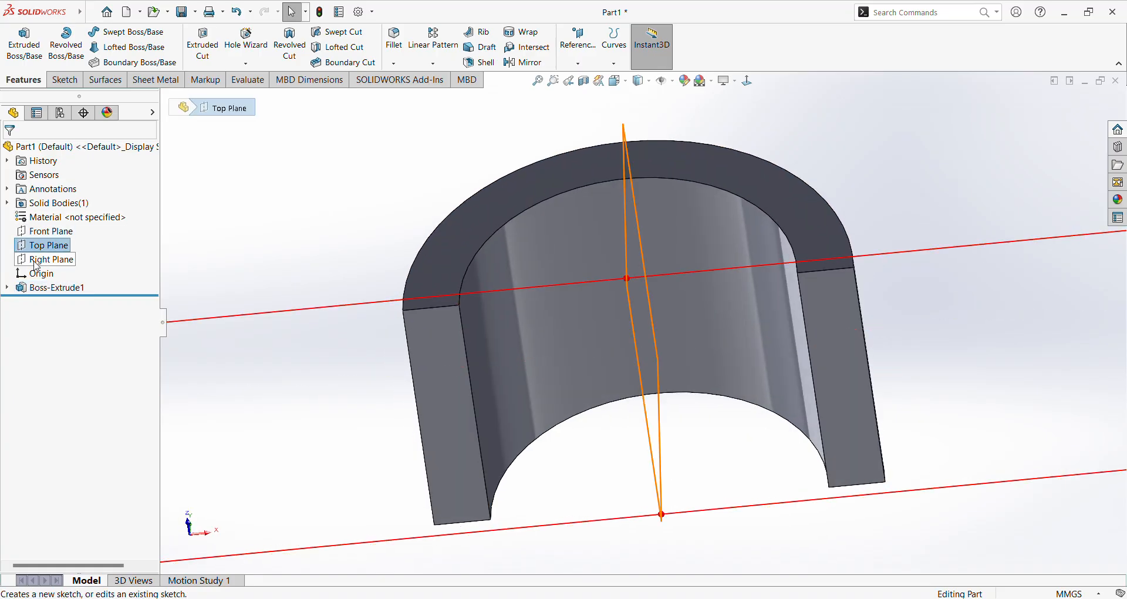
pyautogui.click(97, 238)
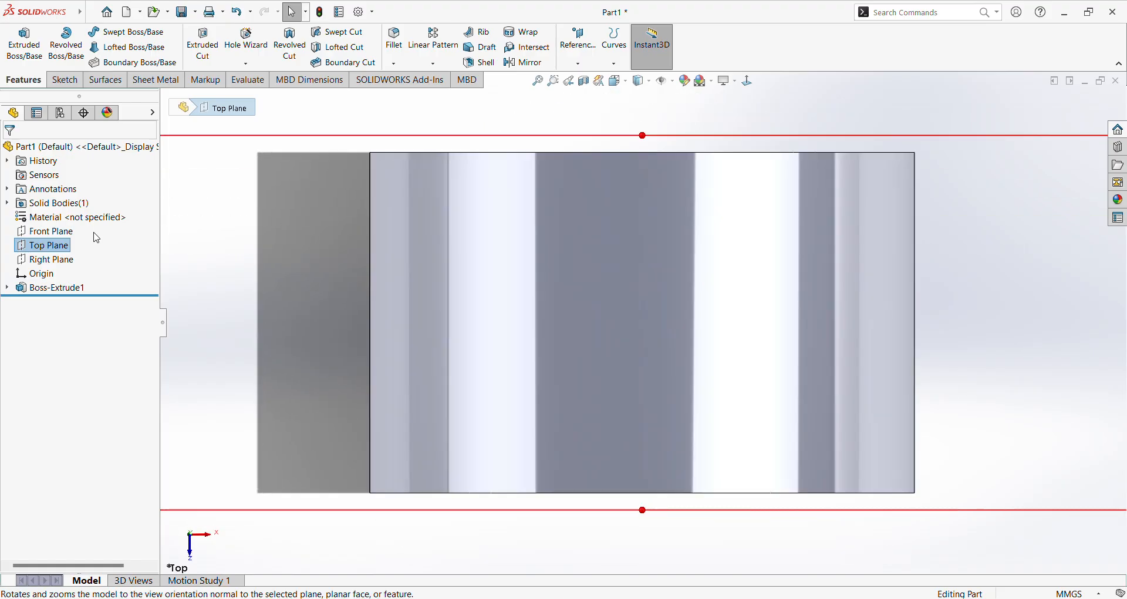
pyautogui.click(48, 258)
pyautogui.click(89, 247)
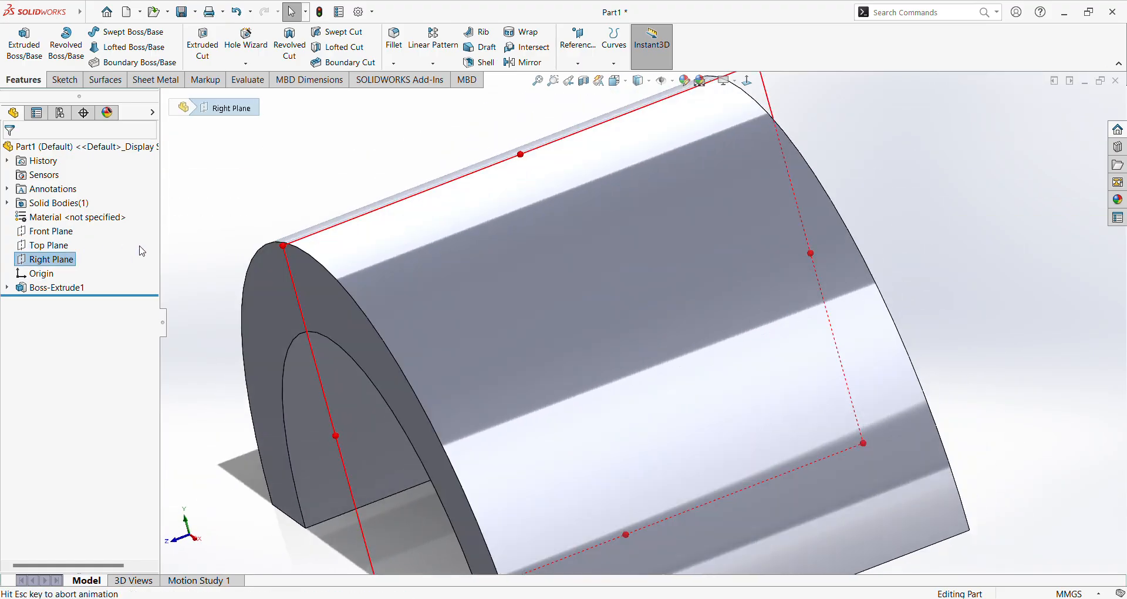
pyautogui.scroll(3, 529, 323)
pyautogui.moveTo(492, 365); pyautogui.dragTo(634, 200, button='middle')
pyautogui.moveTo(649, 384); pyautogui.dragTo(572, 536, button='middle')
pyautogui.scroll(2, 665, 357)
pyautogui.moveTo(668, 362); pyautogui.dragTo(805, 307, button='middle')
pyautogui.click(812, 355)
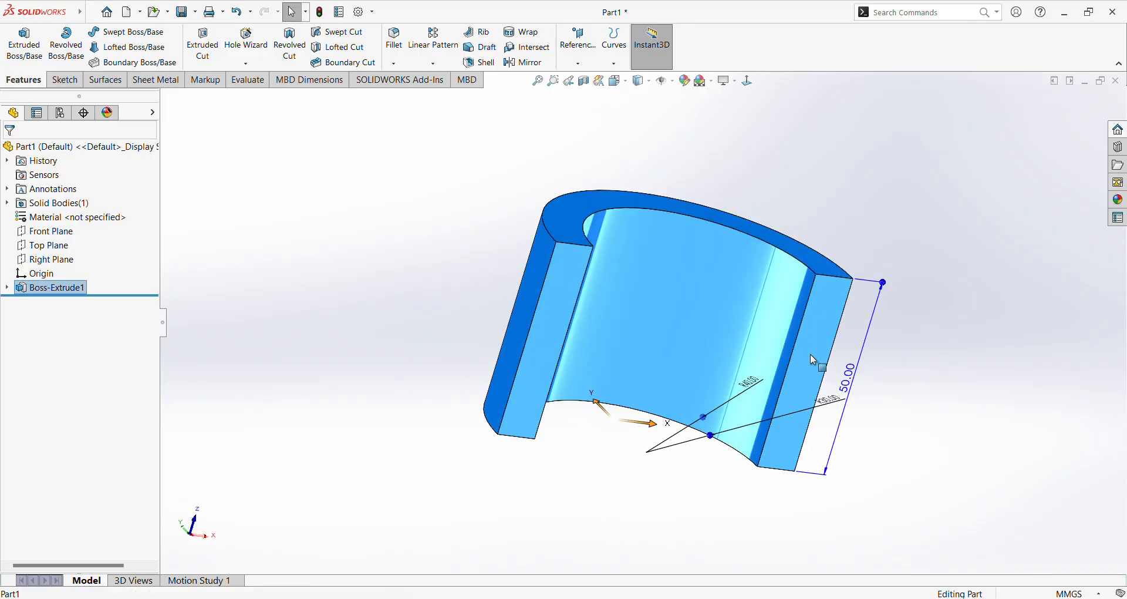
pyautogui.press('Escape')
pyautogui.moveTo(793, 360); pyautogui.dragTo(614, 398, button='middle')
# Step: Undo the extrusion and extrude the half-ring profile 50 mm blind from the sketch plane again
pyautogui.hotkey('ctrl', 'z')
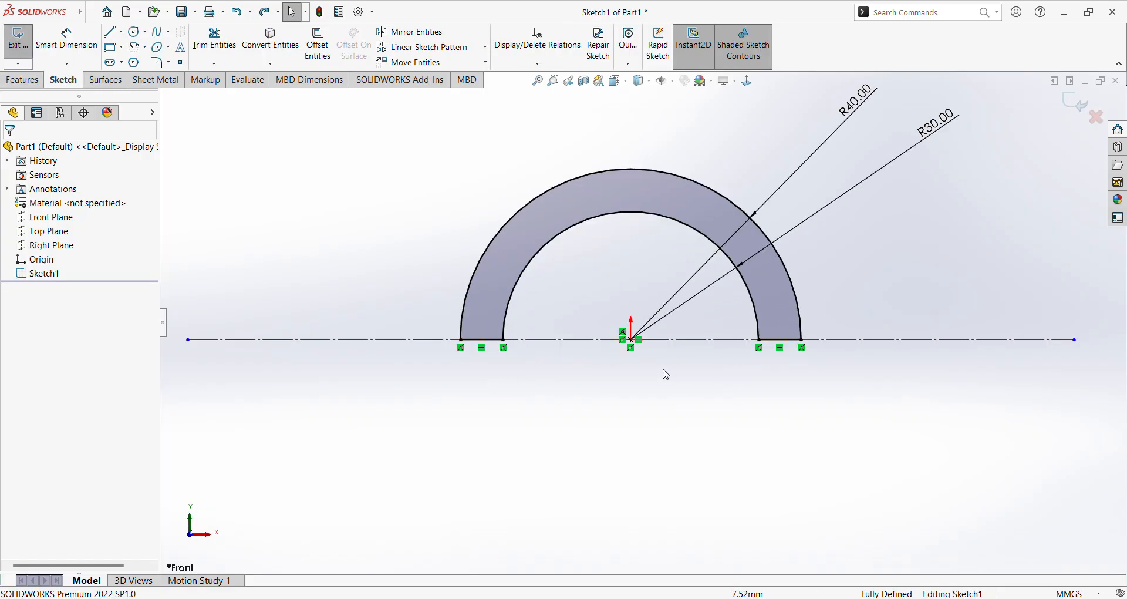
pyautogui.click(22, 79)
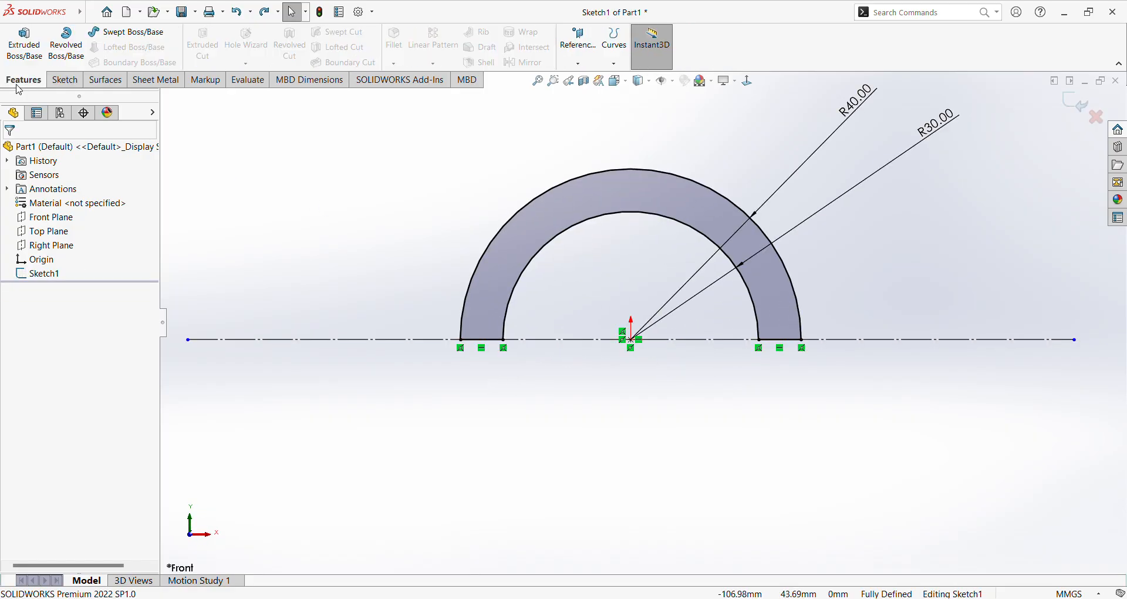
pyautogui.click(25, 44)
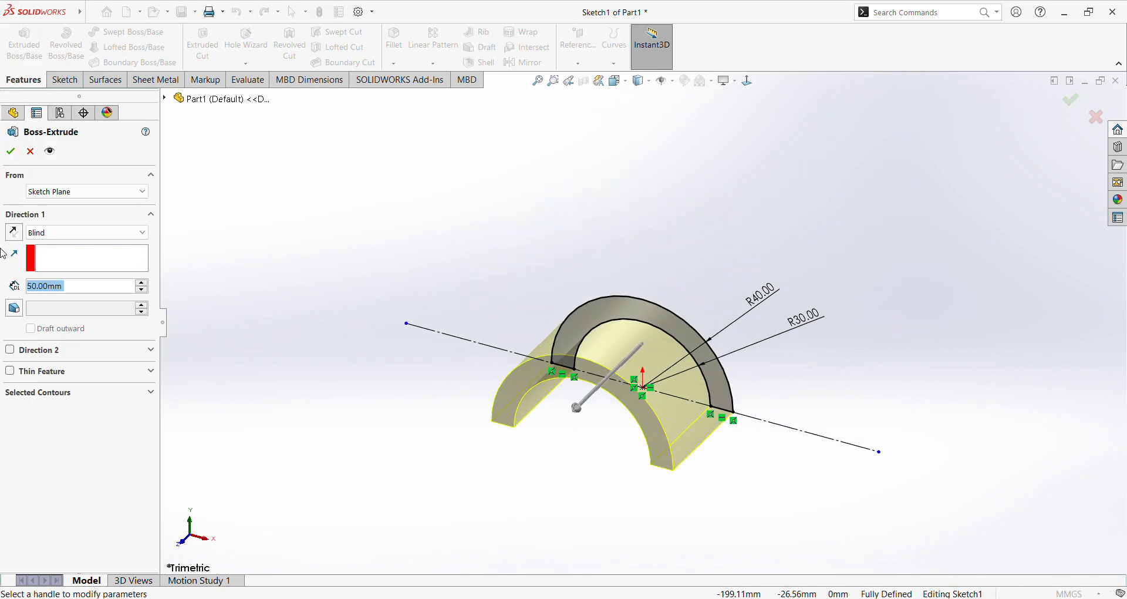
pyautogui.click(10, 151)
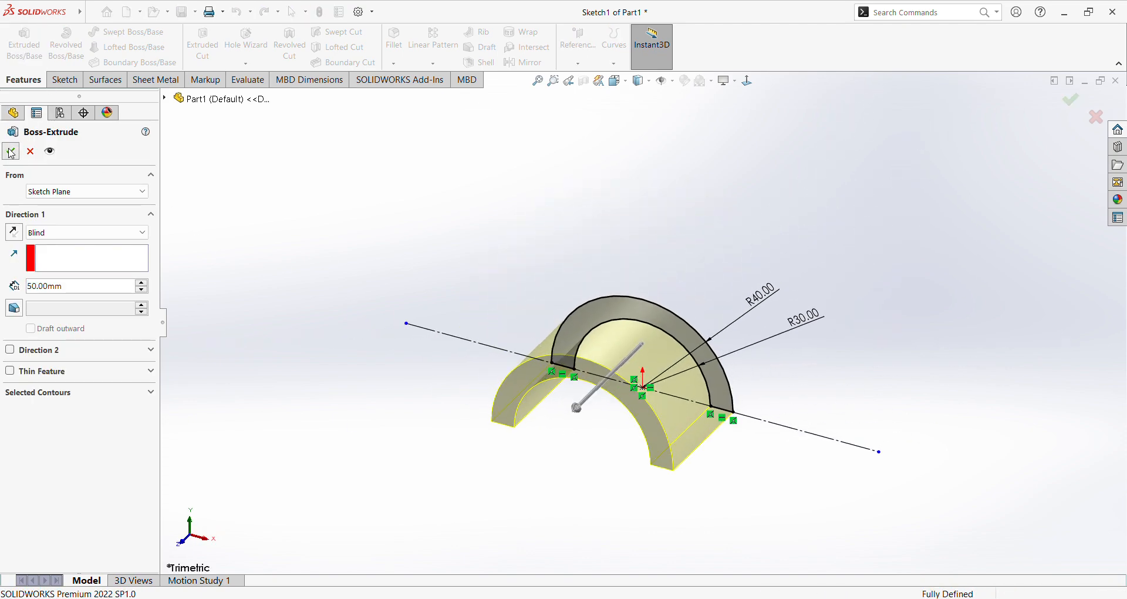
# Step: Start a new sketch on one of the half-ring's flat rectangular end faces
pyautogui.moveTo(606, 472); pyautogui.dragTo(690, 417, button='middle')
pyautogui.click(689, 416)
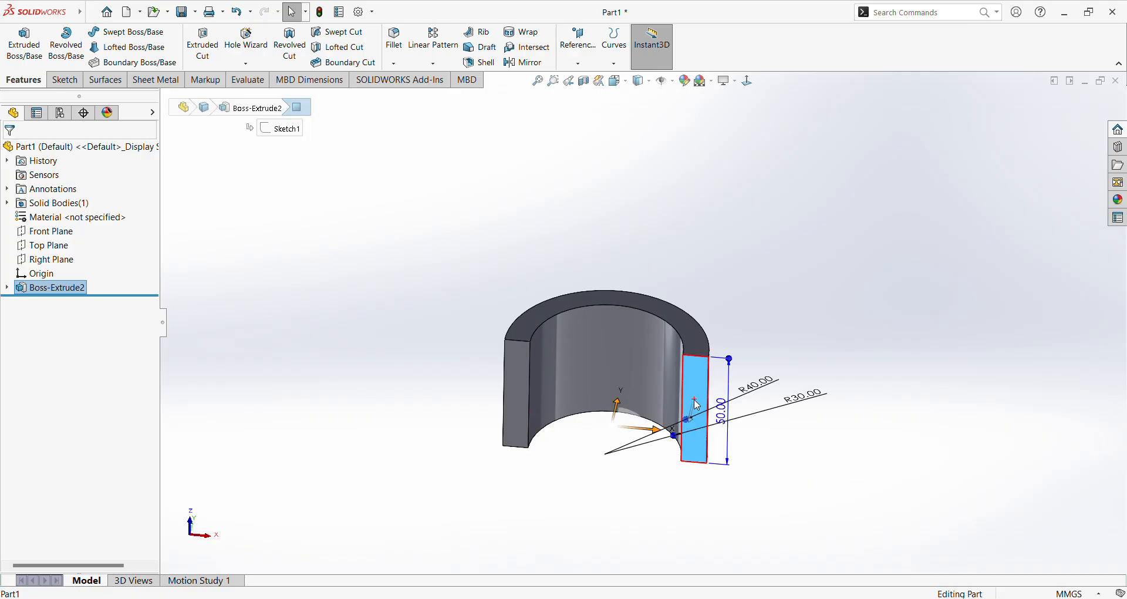
pyautogui.click(751, 370)
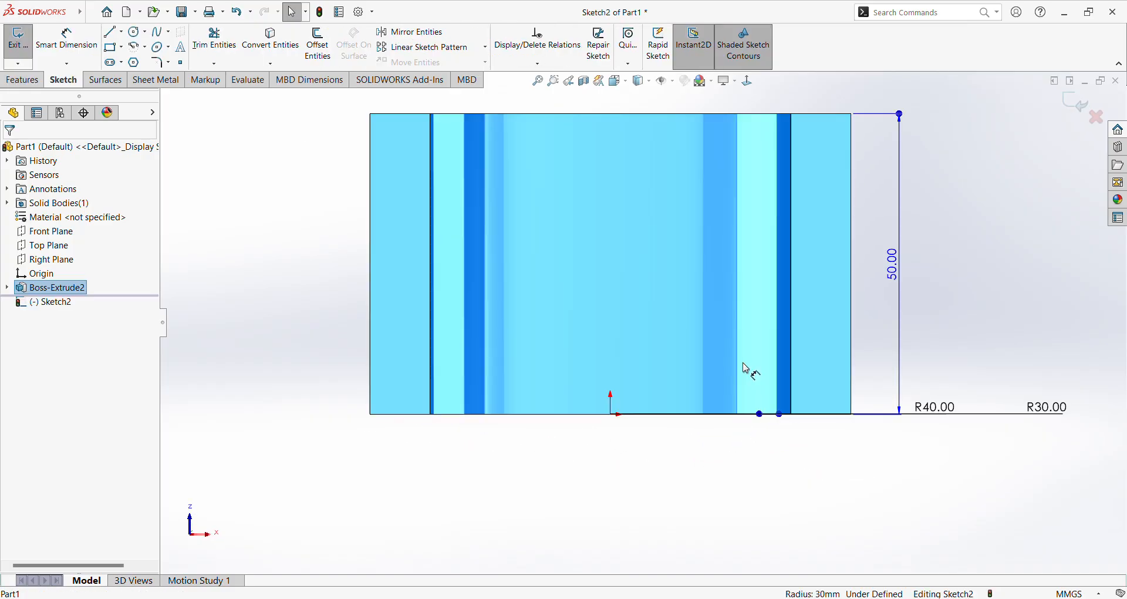
pyautogui.scroll(-1, 770, 233)
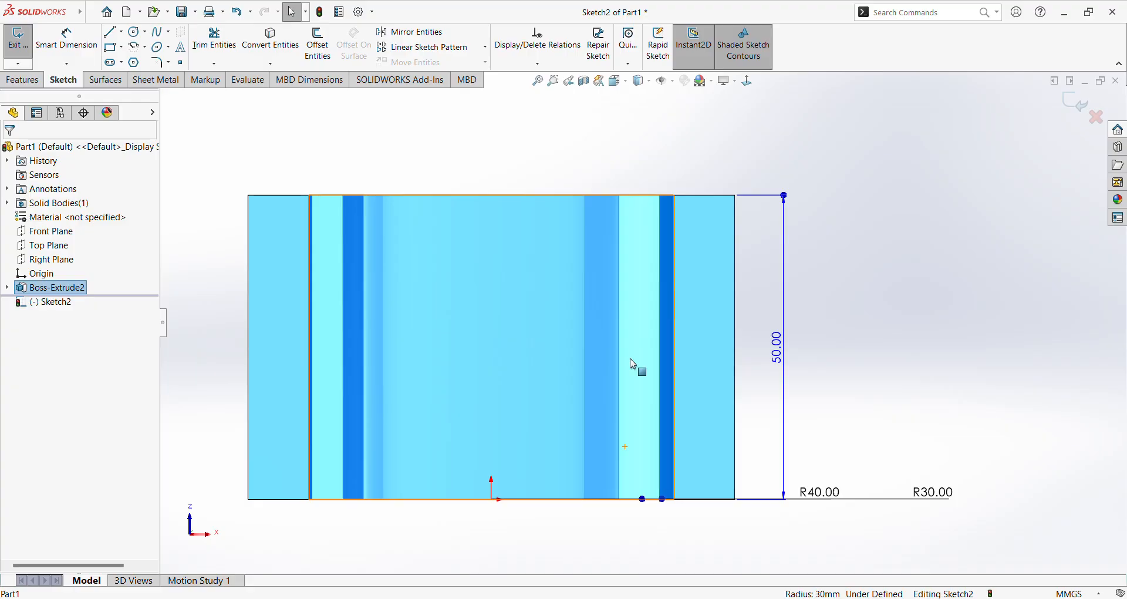
pyautogui.press('Escape')
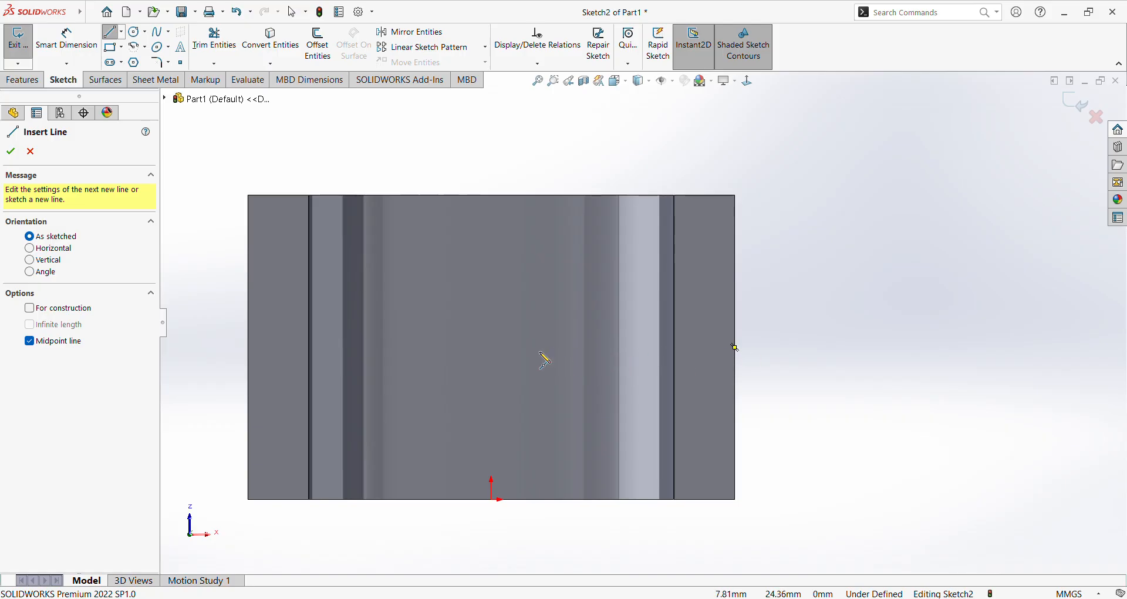
pyautogui.click(492, 347)
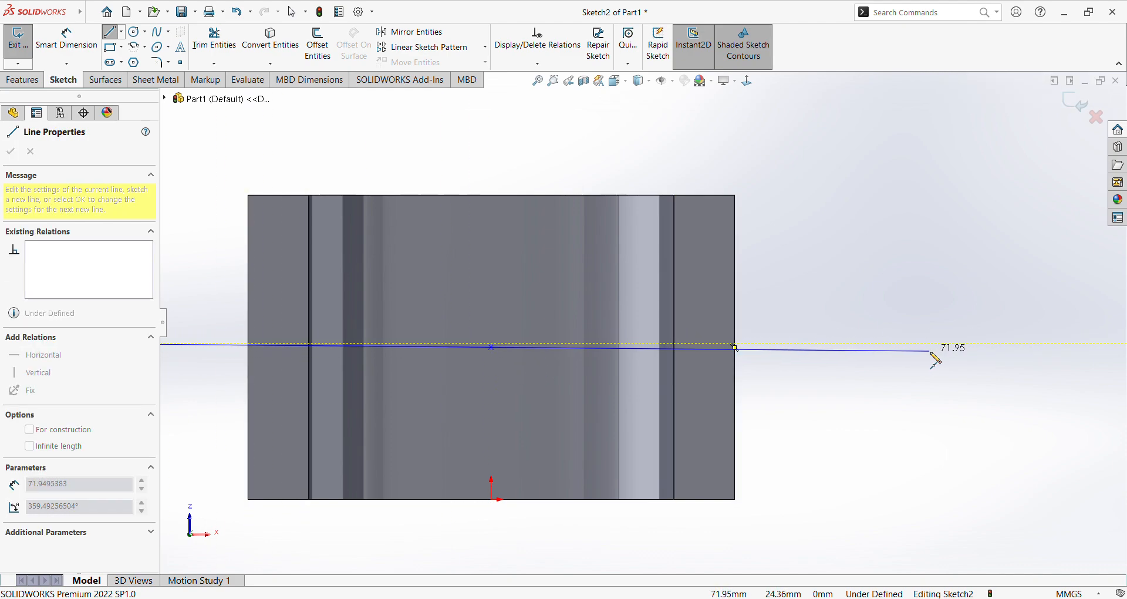
pyautogui.press('Escape')
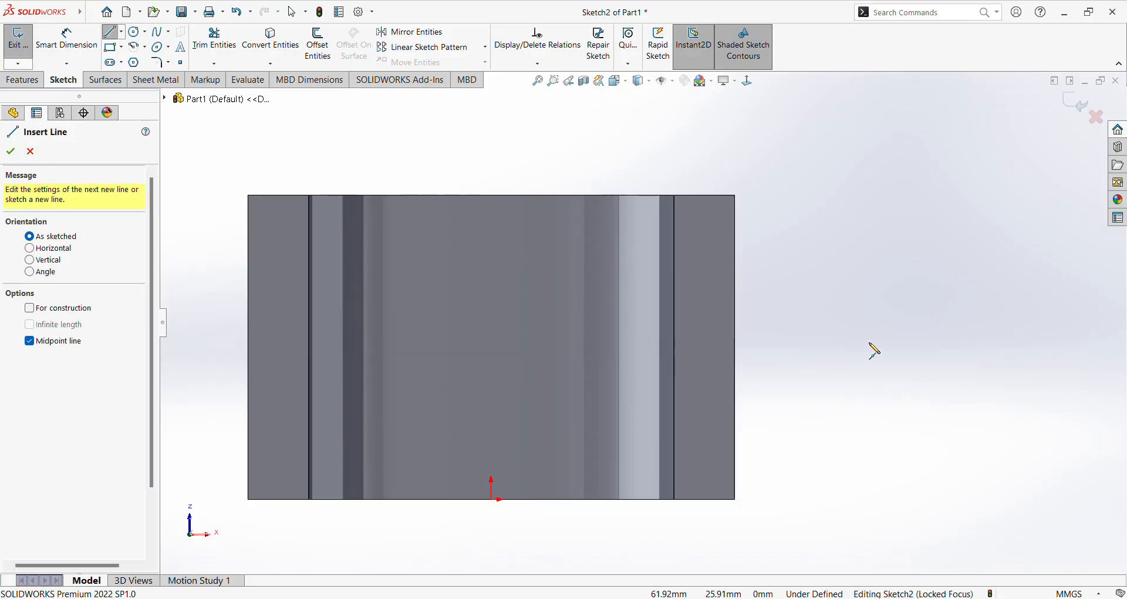
pyautogui.press('Escape')
pyautogui.click(110, 32)
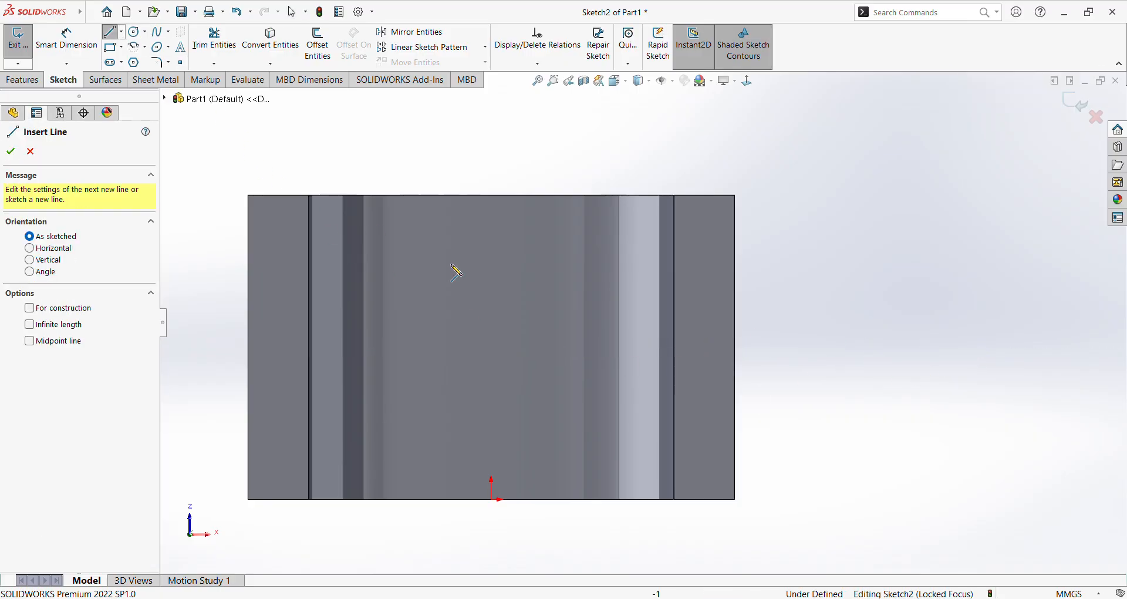
pyautogui.click(735, 349)
pyautogui.press('Escape')
pyautogui.press('Escape')
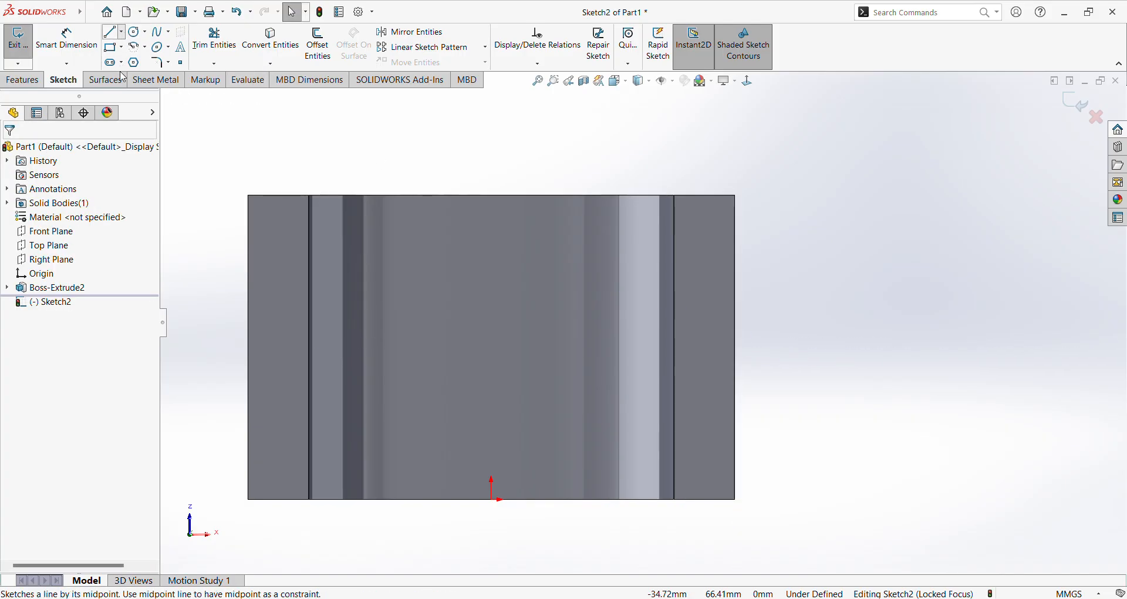
# Step: Try a horizontal midpoint line centred on the midpoint of the end face's outer edge, and undo it
pyautogui.click(125, 34)
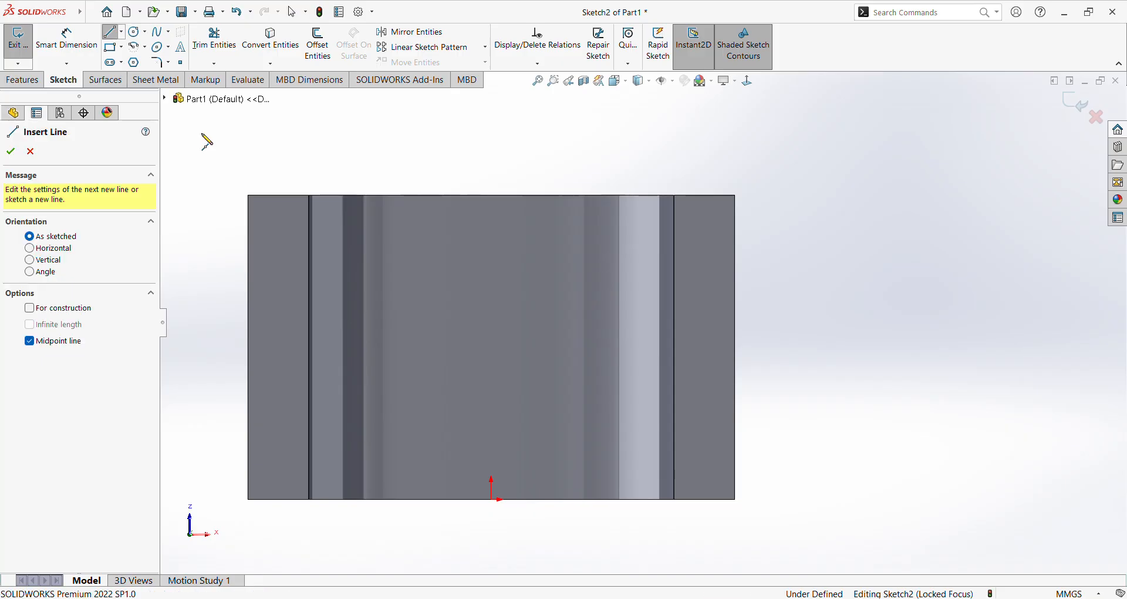
pyautogui.click(735, 348)
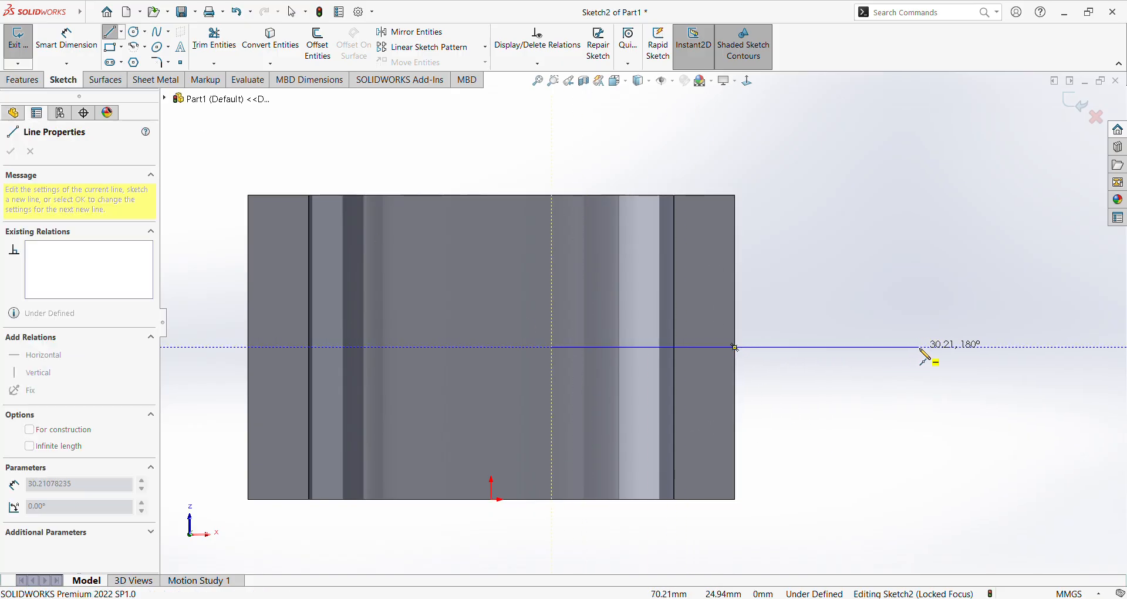
pyautogui.click(974, 349)
pyautogui.press('f')
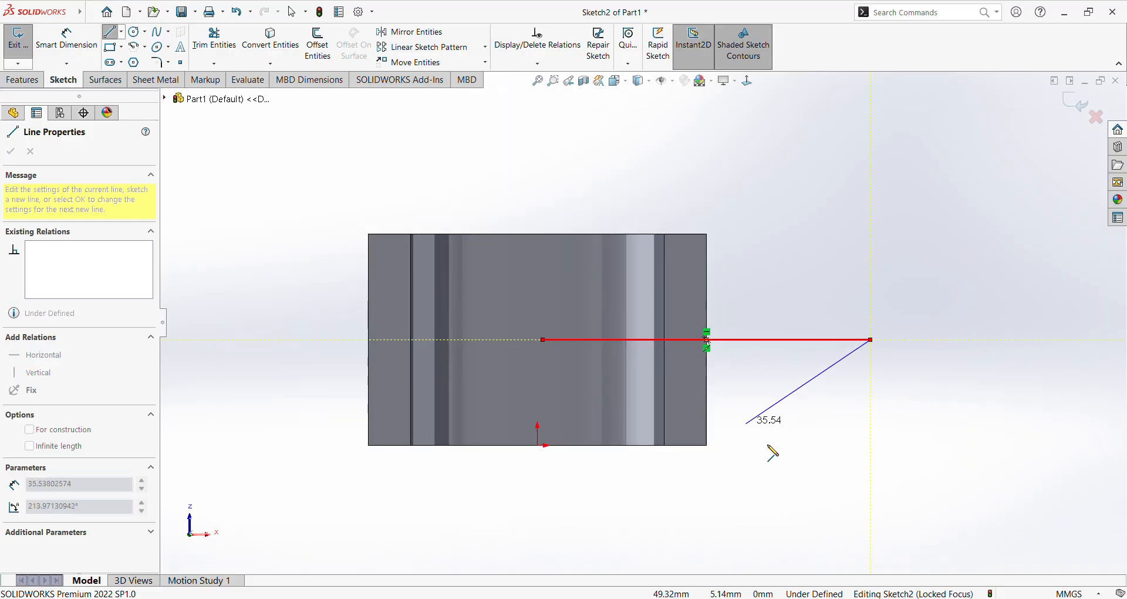
pyautogui.press('Escape')
pyautogui.scroll(-2, 777, 392)
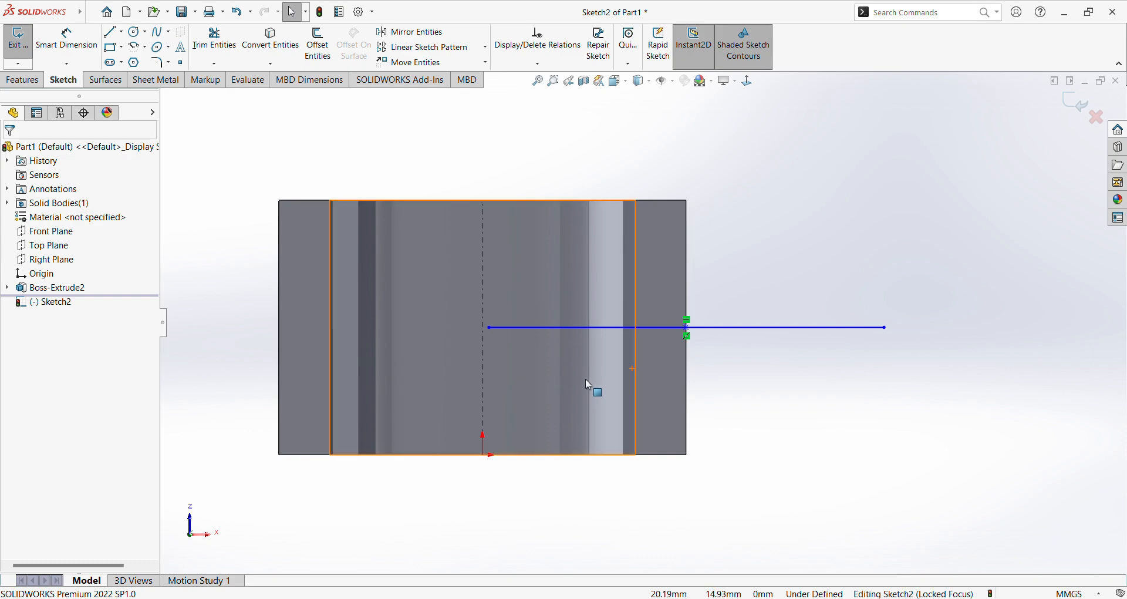
pyautogui.hotkey('ctrl', 'z')
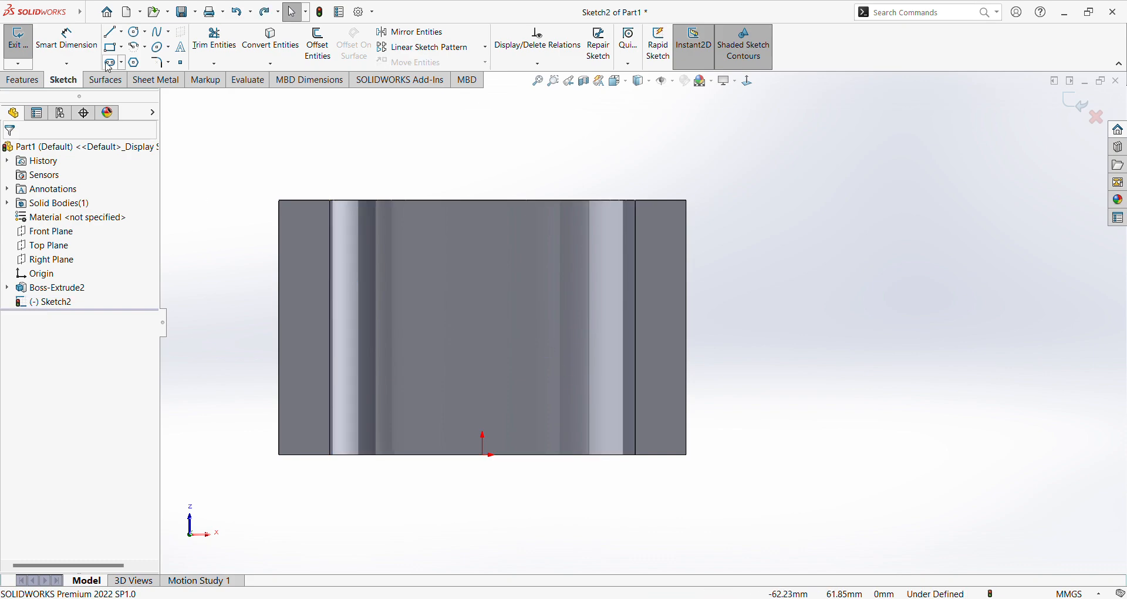
# Step: Sketch a horizontal midpoint line about 159 mm long, centred on the half-ring's width and halfway along its 50 mm depth
pyautogui.click(121, 32)
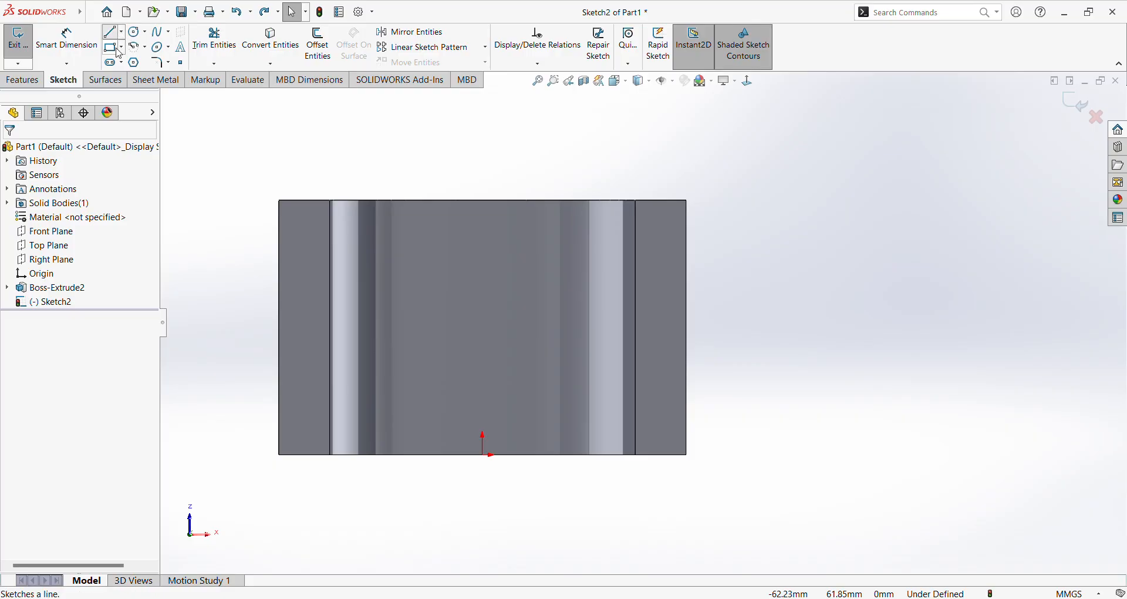
pyautogui.click(117, 83)
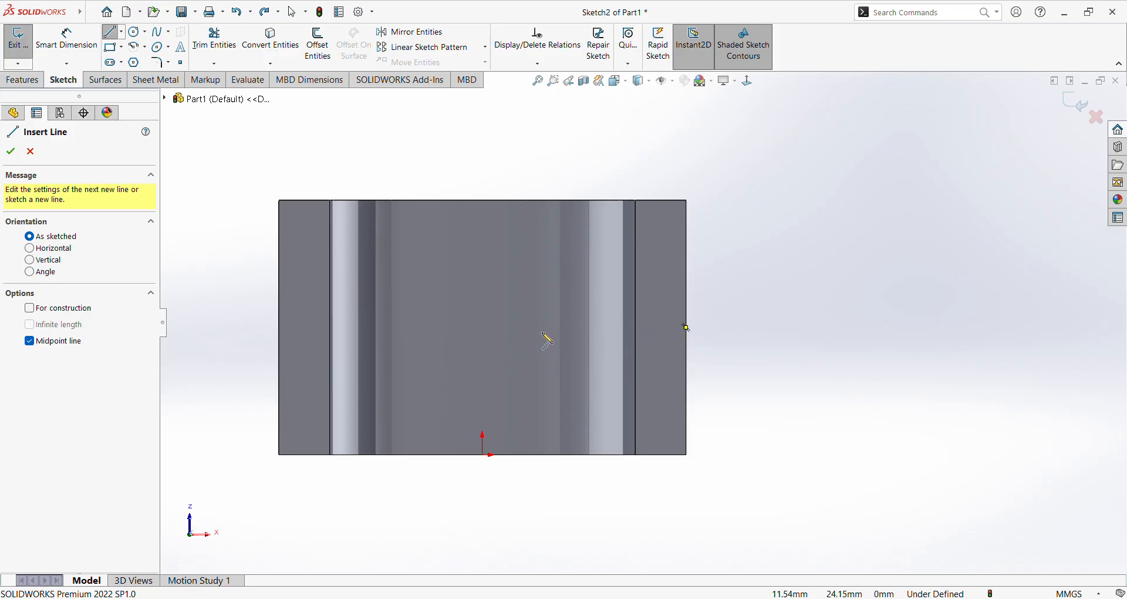
pyautogui.click(482, 327)
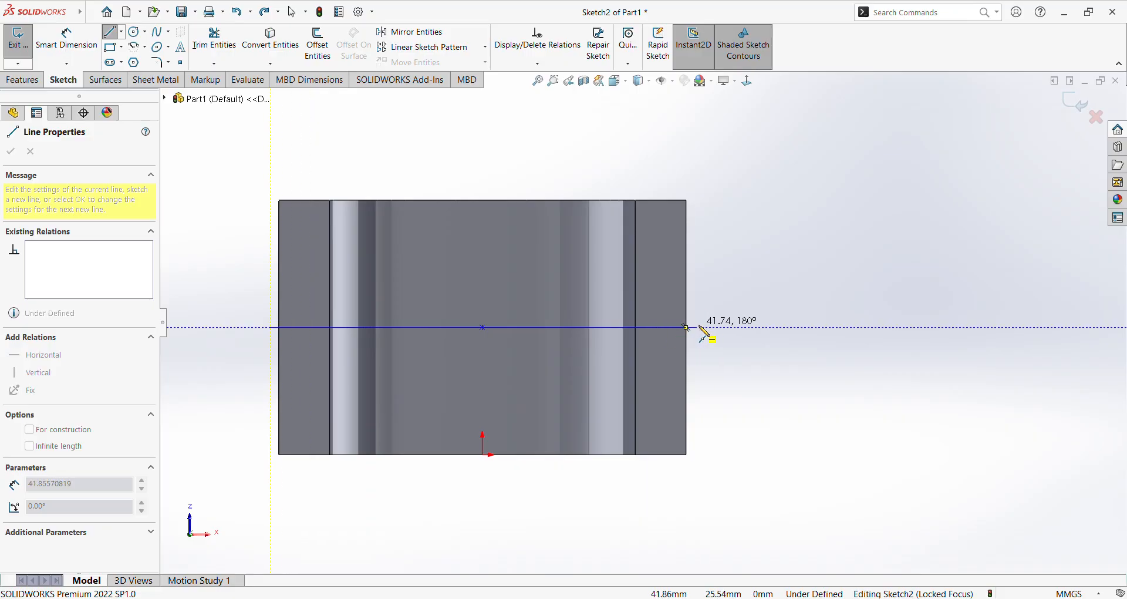
pyautogui.click(887, 327)
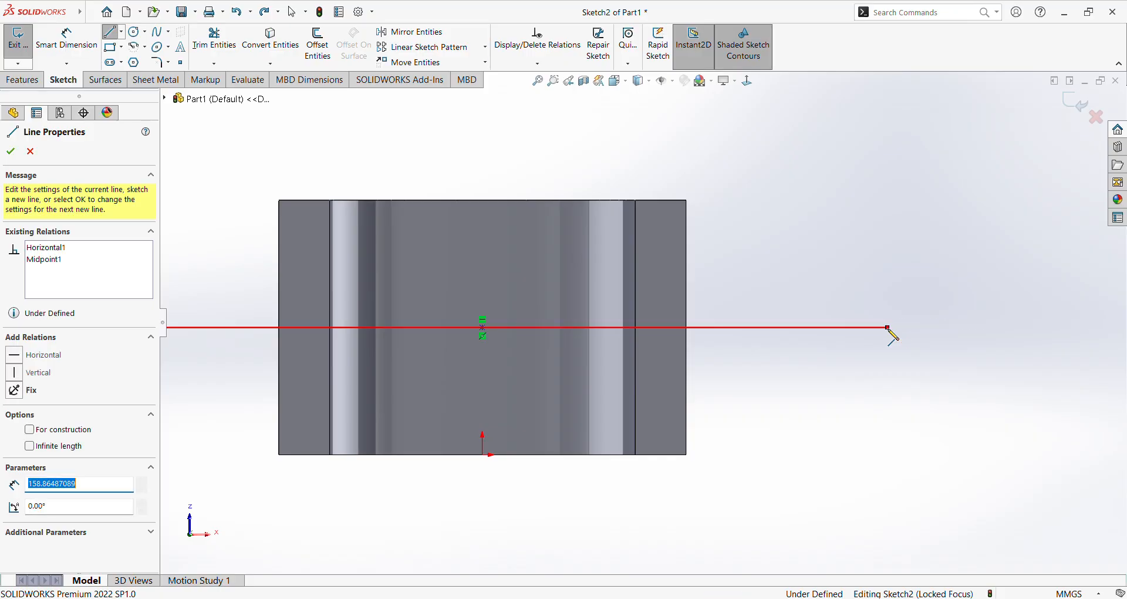
pyautogui.press('Escape')
pyautogui.scroll(3, 634, 398)
pyautogui.scroll(-2, 624, 335)
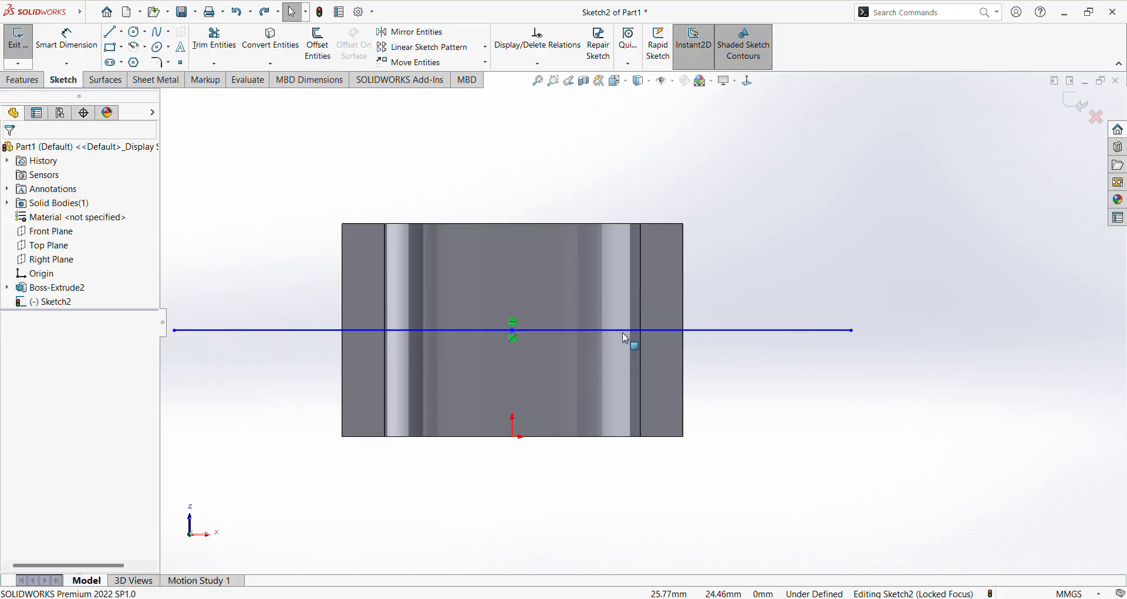
# Step: Convert the horizontal midpoint line across the half-ring into construction geometry
pyautogui.click(615, 330)
pyautogui.click(667, 294)
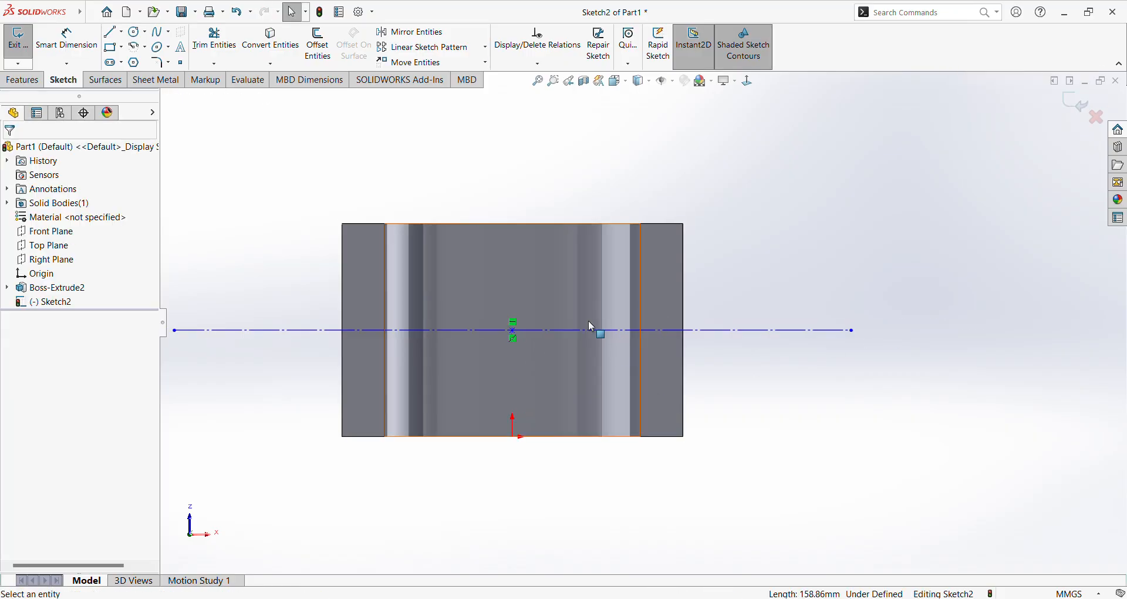
pyautogui.scroll(1, 583, 320)
pyautogui.scroll(-3, 502, 342)
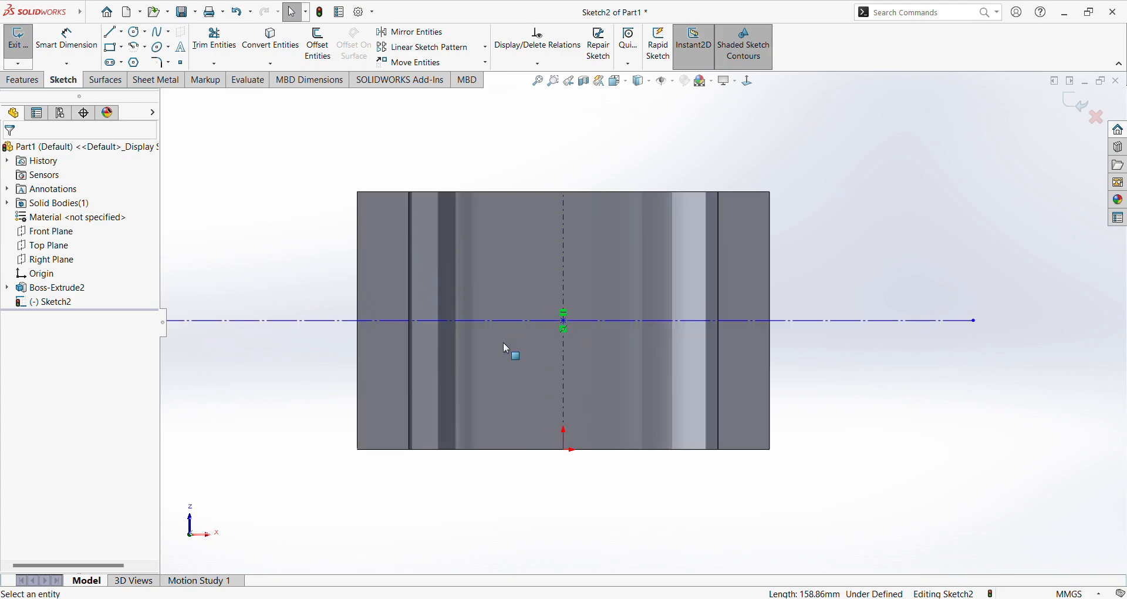
pyautogui.scroll(1, 605, 365)
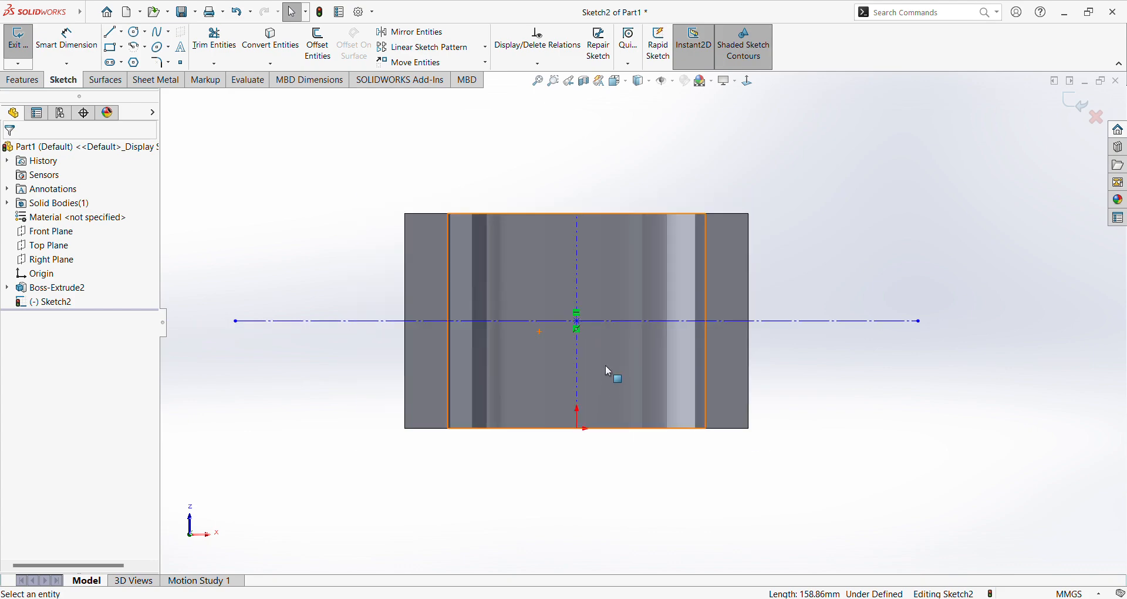
pyautogui.scroll(-1, 614, 340)
pyautogui.scroll(1, 618, 334)
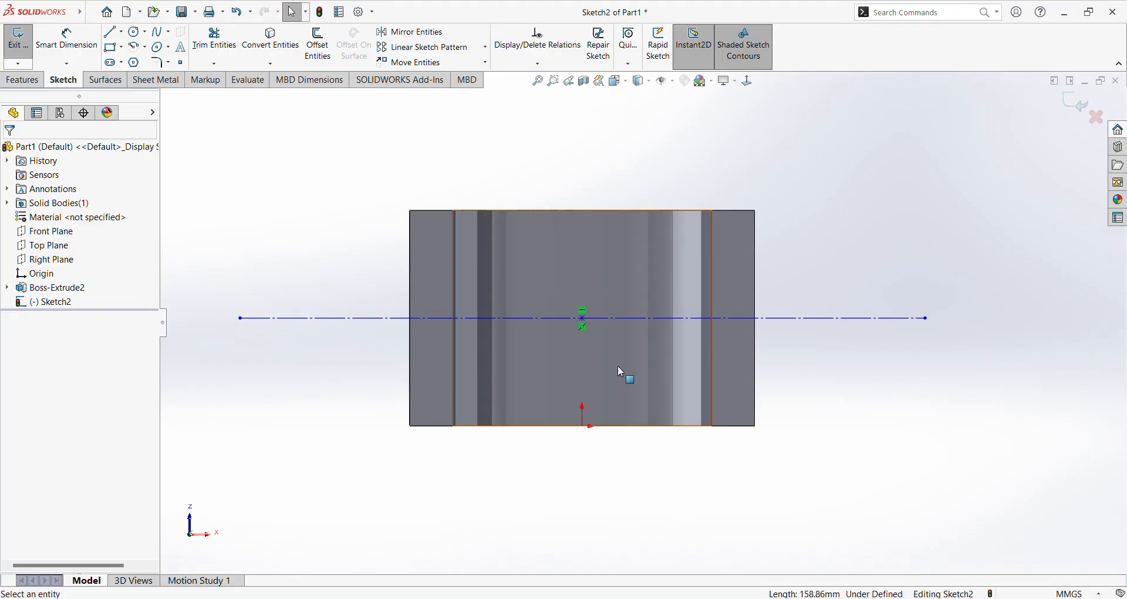
# Step: Dimension the construction line from its midpoint to its right endpoint and set the distance to 60 mm
pyautogui.click(72, 33)
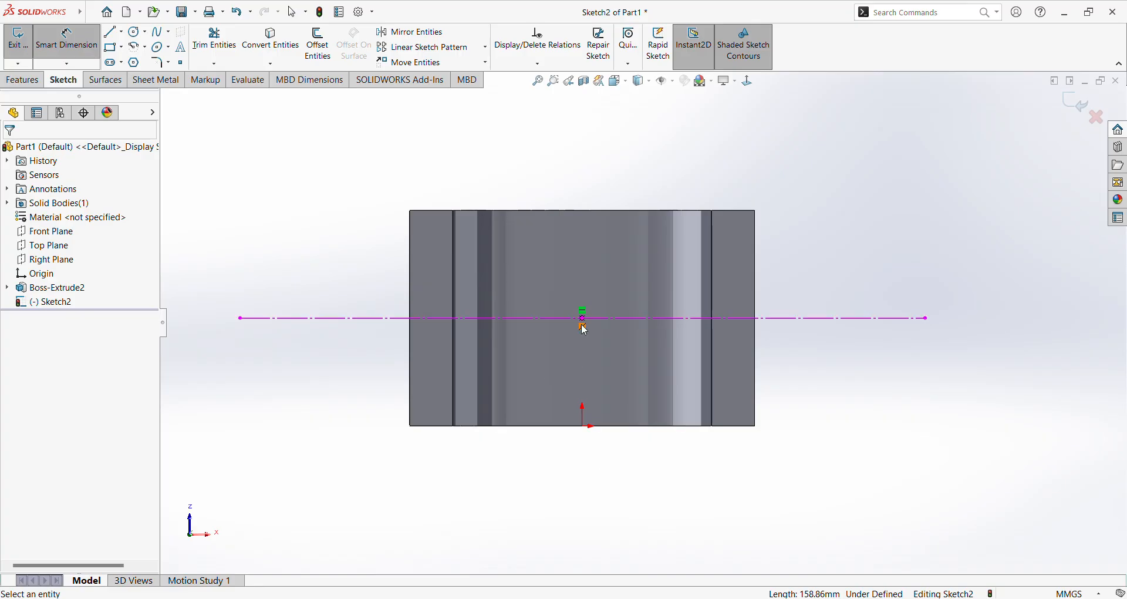
pyautogui.click(584, 320)
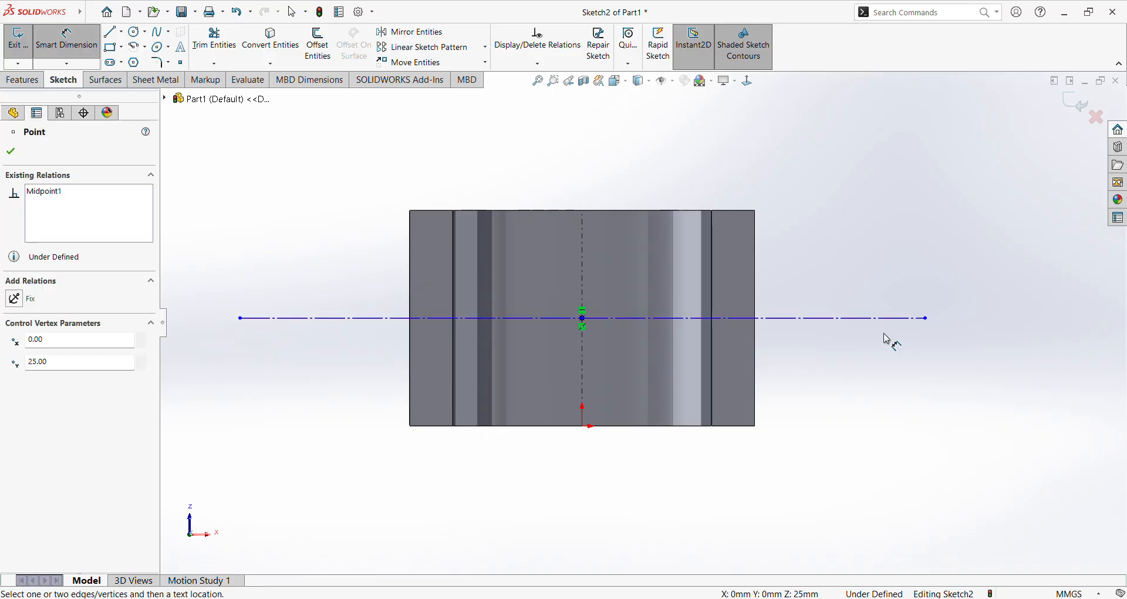
pyautogui.click(927, 320)
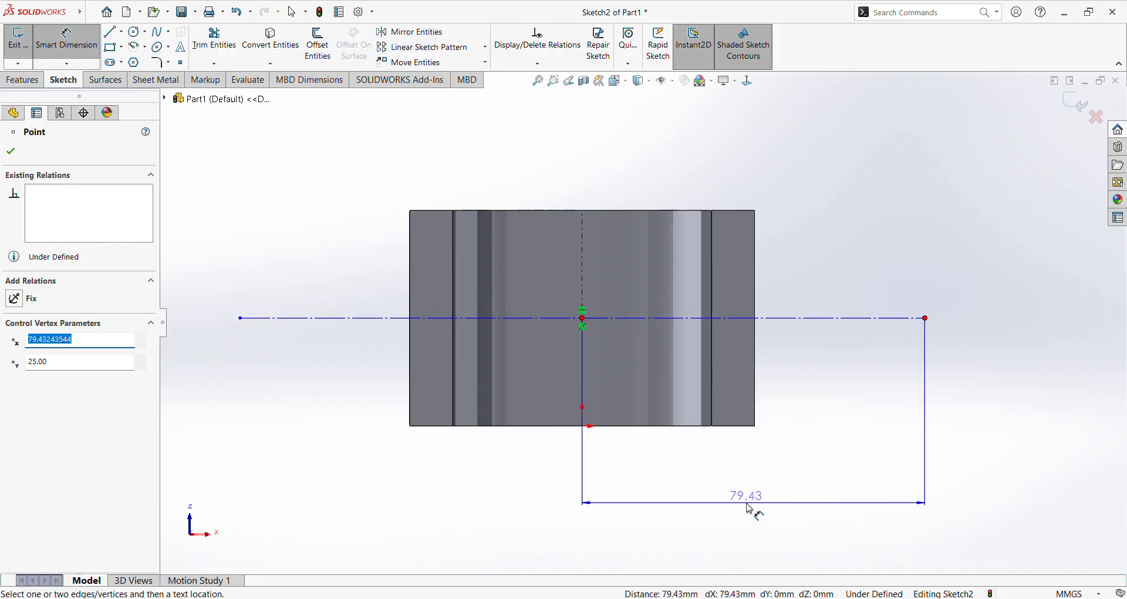
pyautogui.click(724, 518)
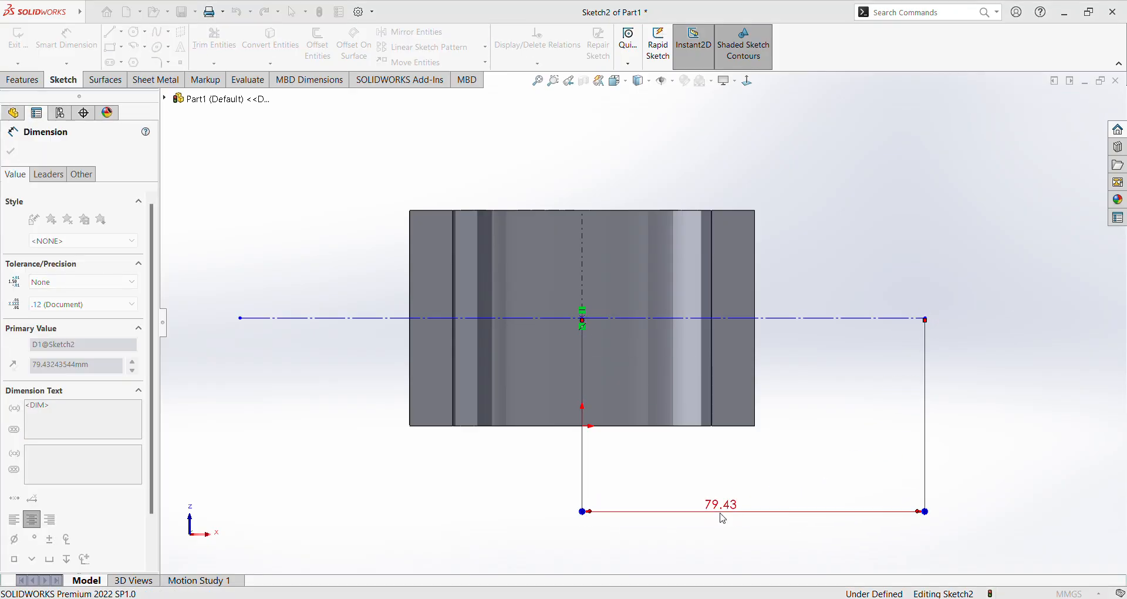
pyautogui.write('60')
pyautogui.press('Return')
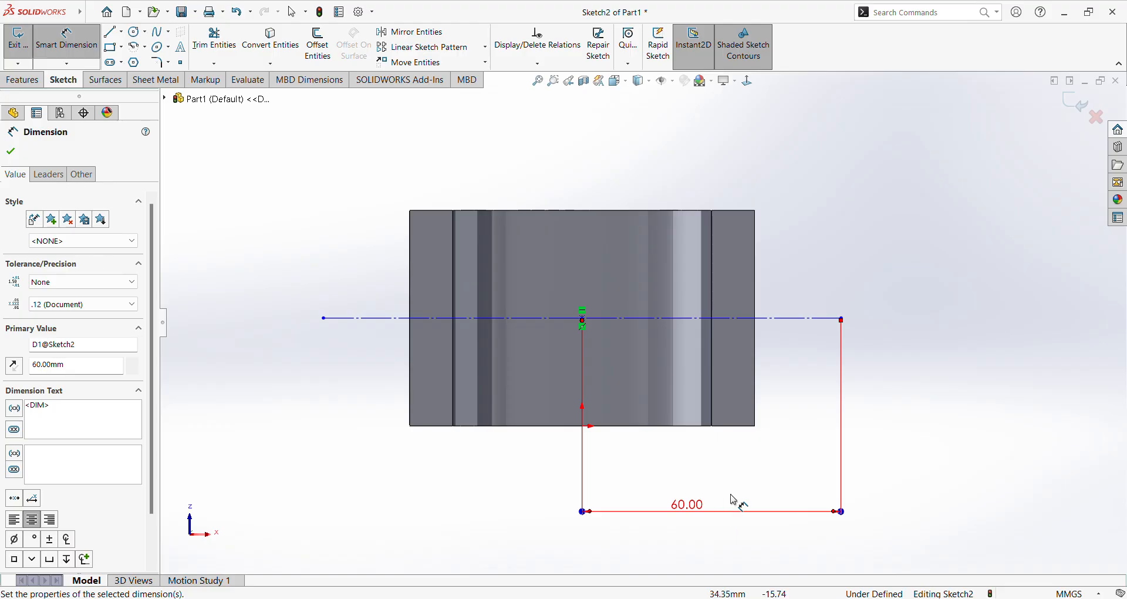
pyautogui.click(754, 461)
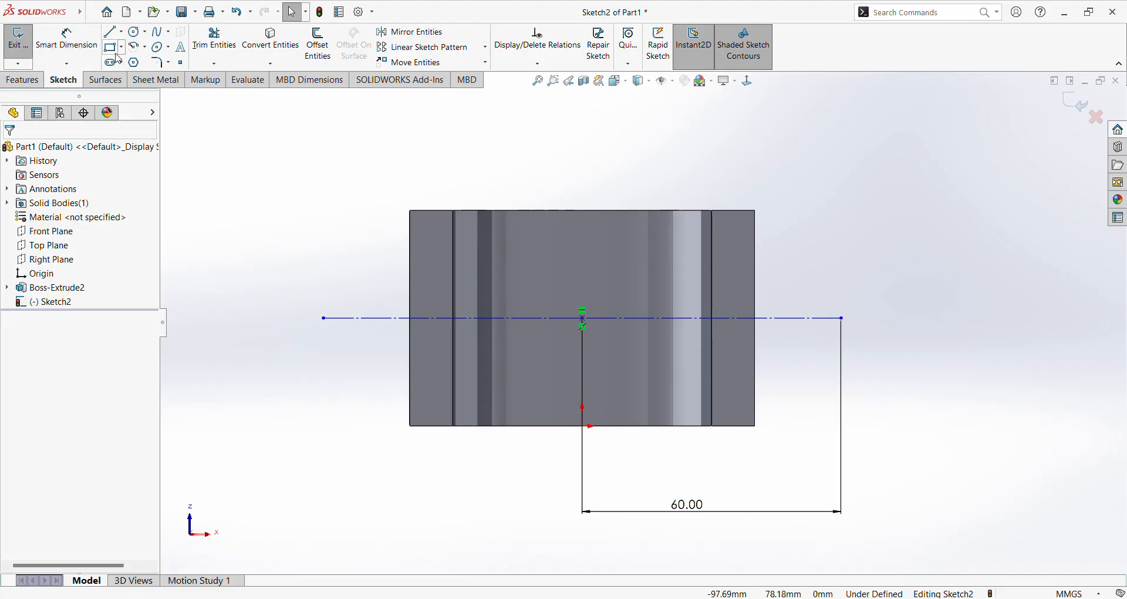
# Step: Sketch a circle centred on the construction line's right endpoint and set its diameter to 16 mm
pyautogui.click(134, 31)
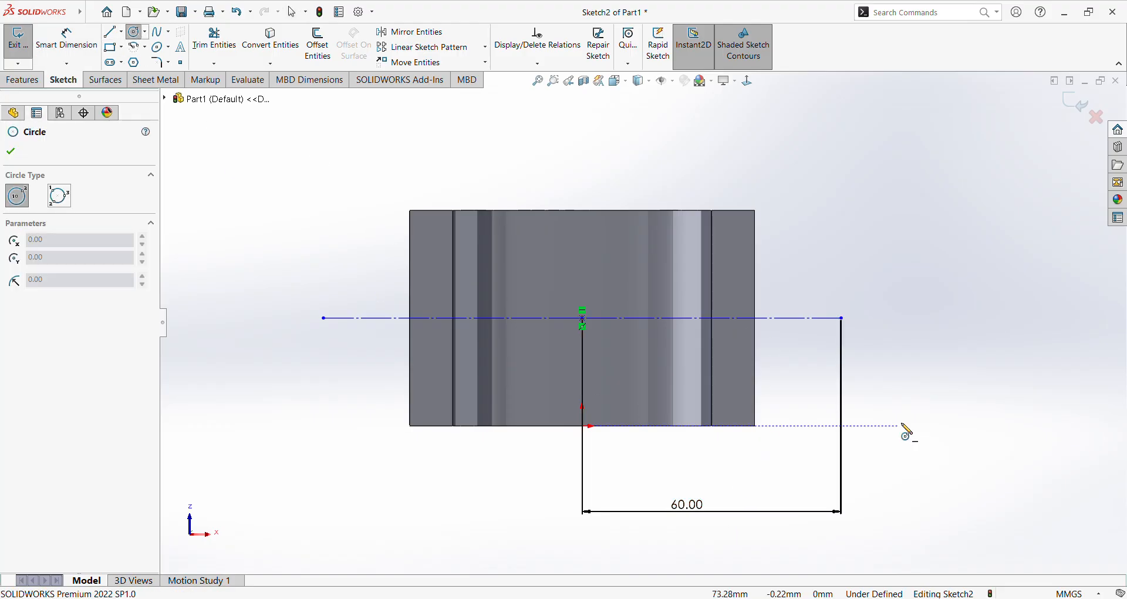
pyautogui.click(841, 318)
pyautogui.click(849, 355)
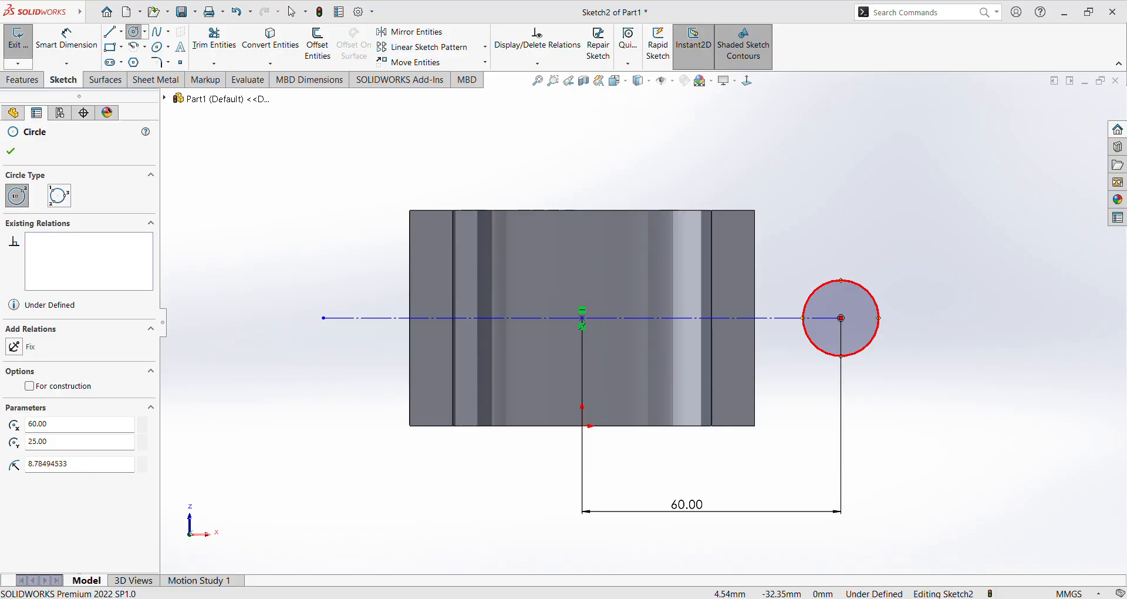
pyautogui.click(53, 43)
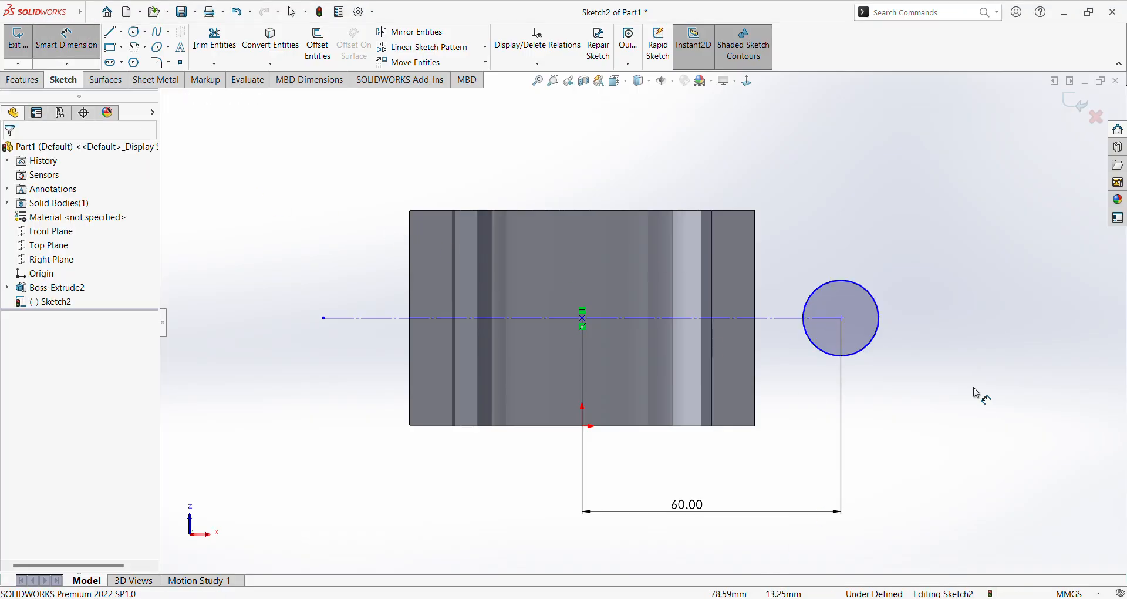
pyautogui.click(879, 339)
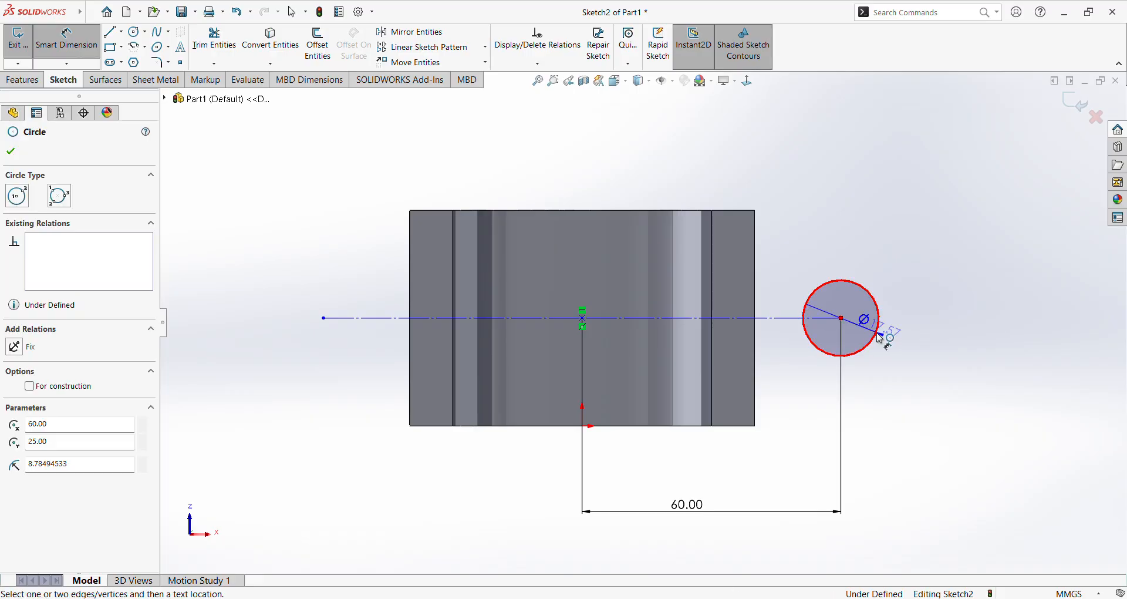
pyautogui.click(1039, 487)
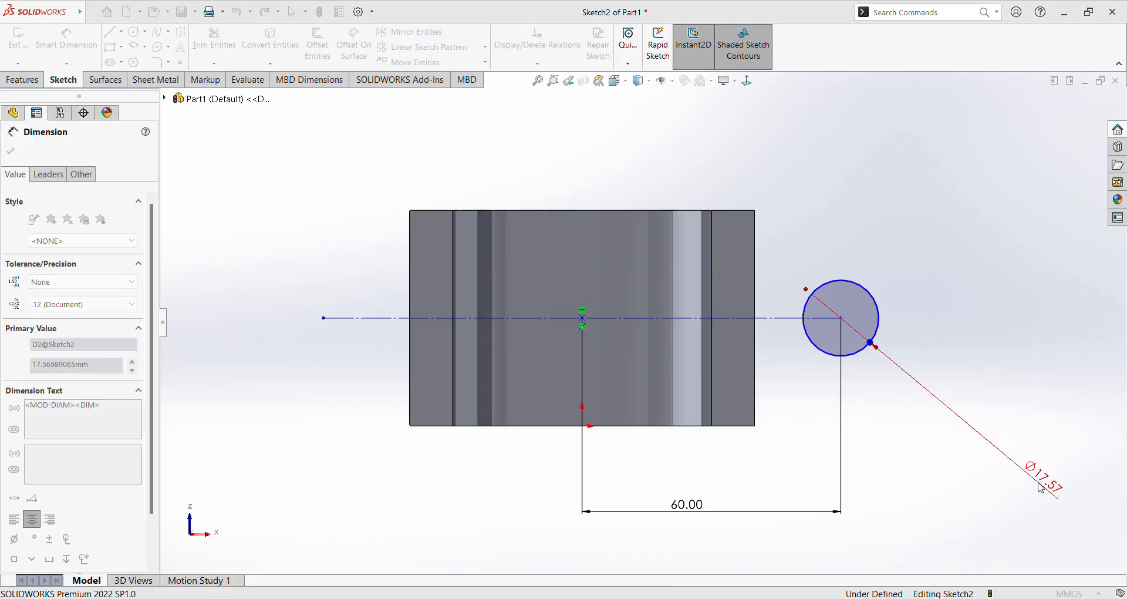
pyautogui.write('16')
pyautogui.press('Return')
pyautogui.press('Escape')
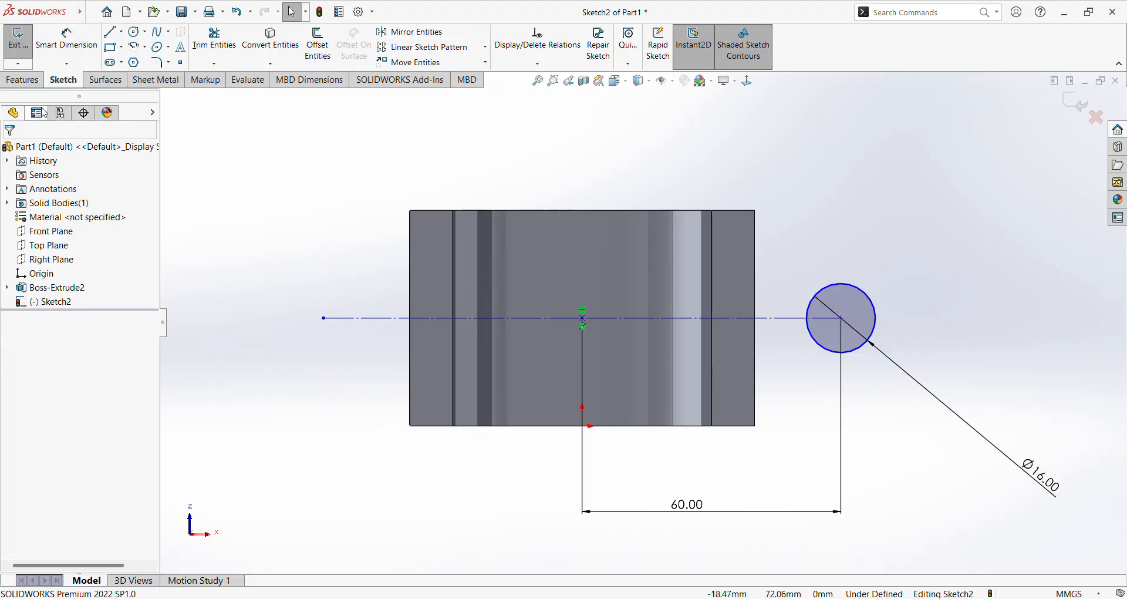
# Step: Dimension the vertical distance between the circle's centre and the half-ring's upper right corner
pyautogui.click(67, 38)
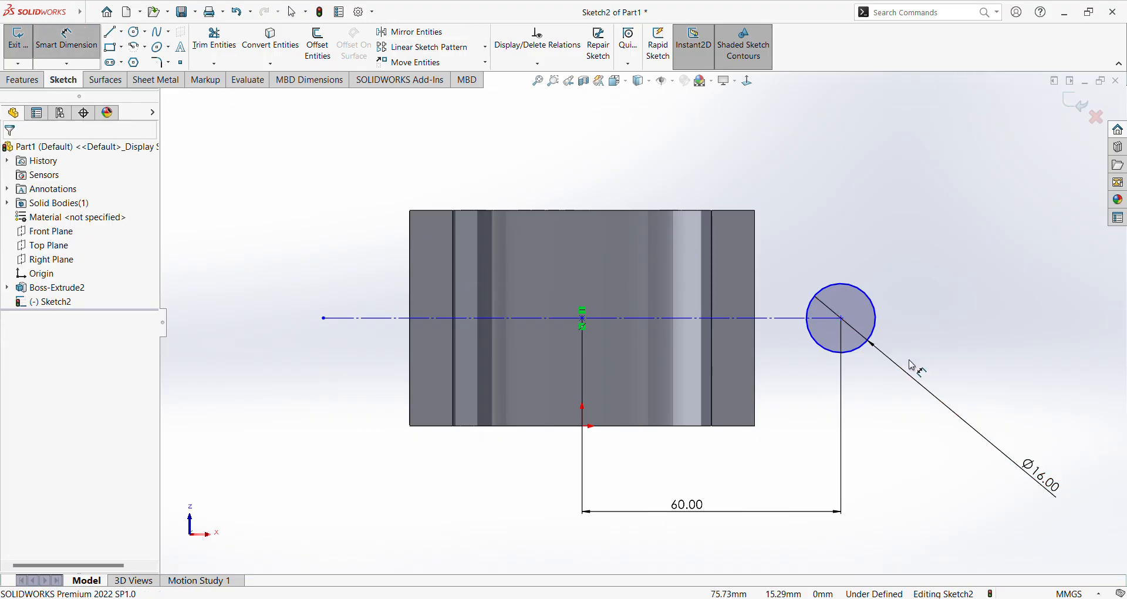
pyautogui.click(841, 318)
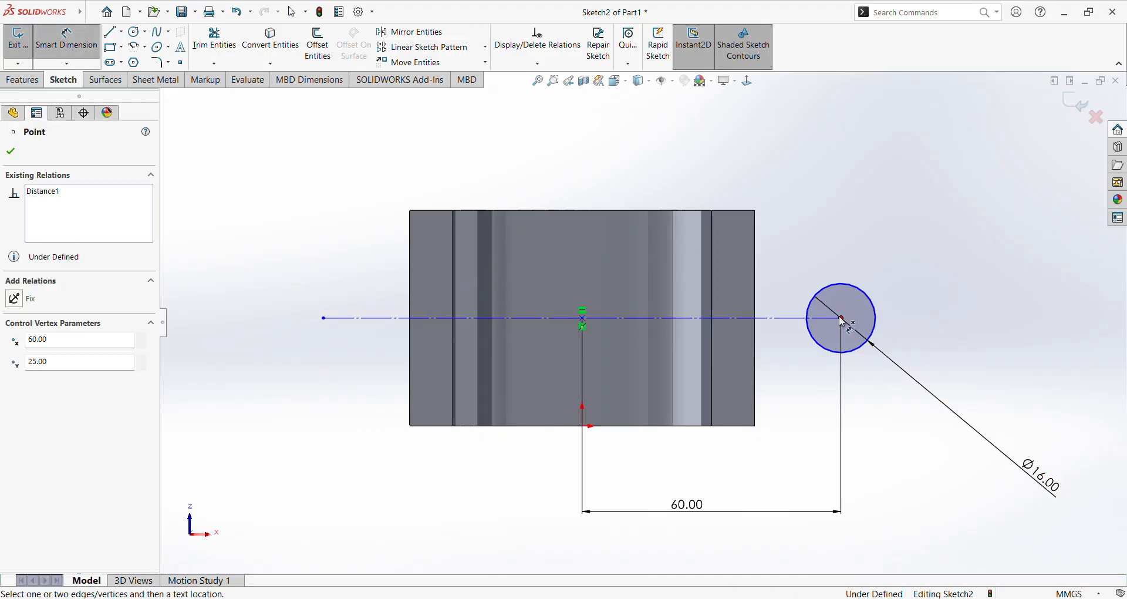
pyautogui.click(756, 215)
pyautogui.click(1040, 241)
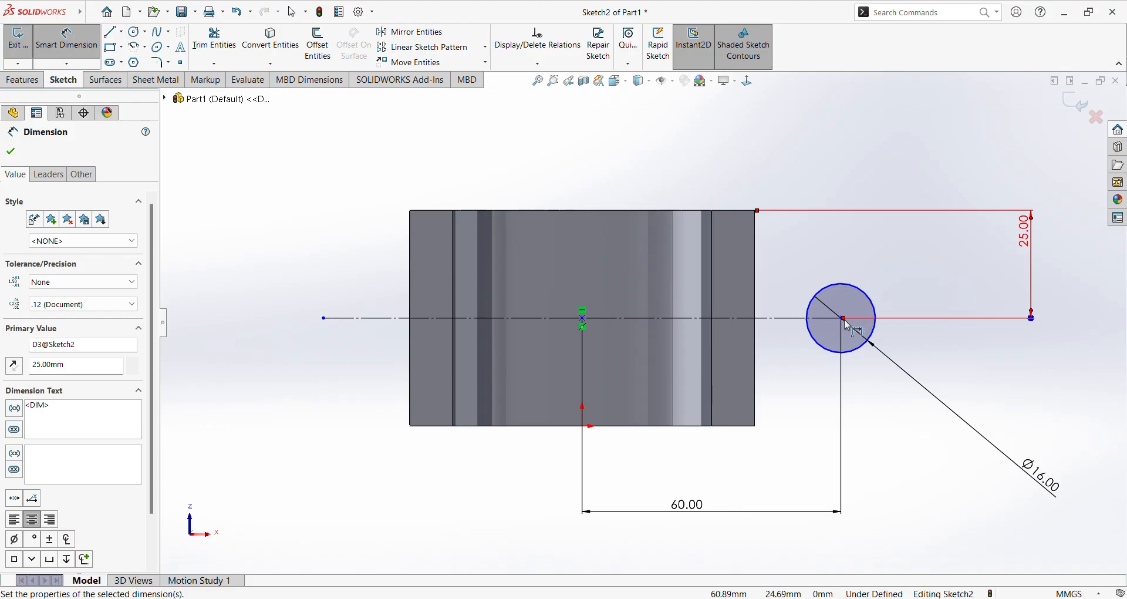
pyautogui.click(749, 210)
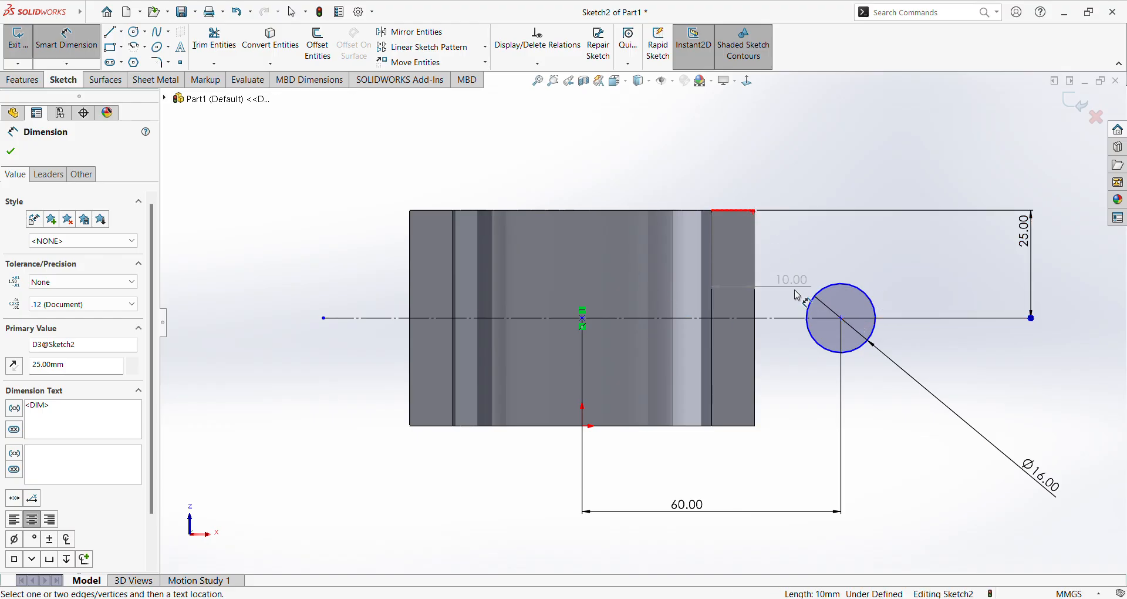
pyautogui.press('Escape')
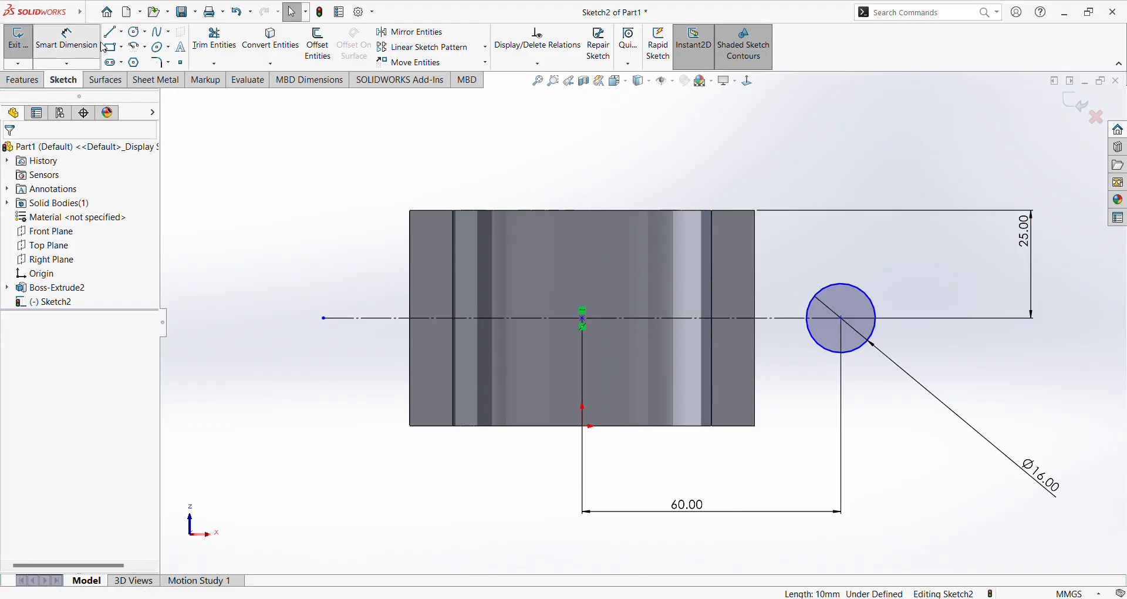
# Step: Dimension the horizontal distance between the half-ring's upper right corner and the circle's centre
pyautogui.click(88, 42)
pyautogui.click(755, 211)
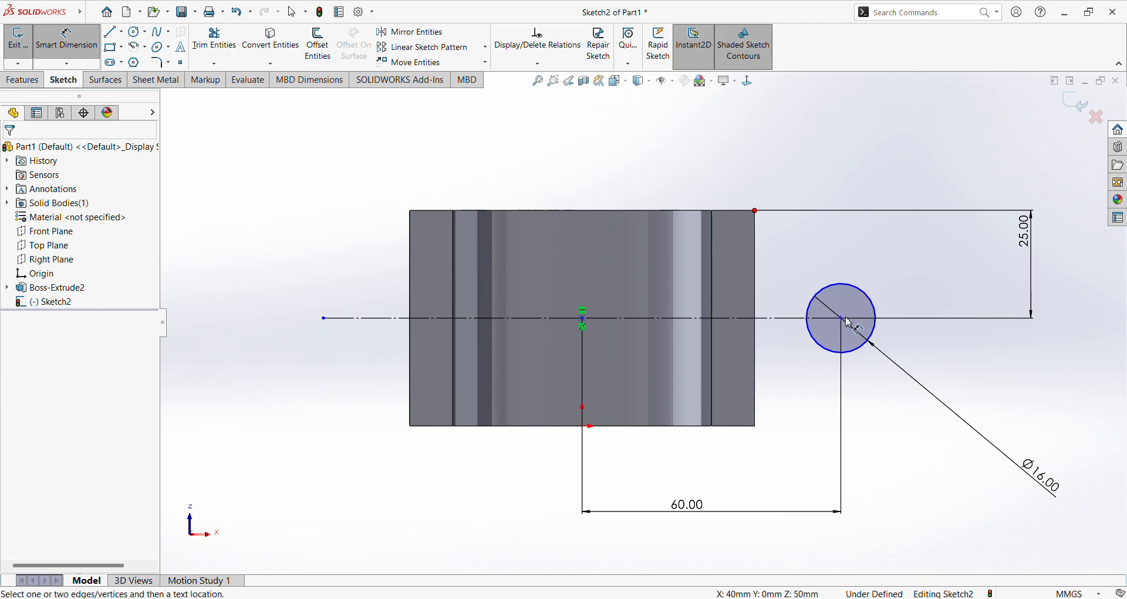
pyautogui.click(843, 319)
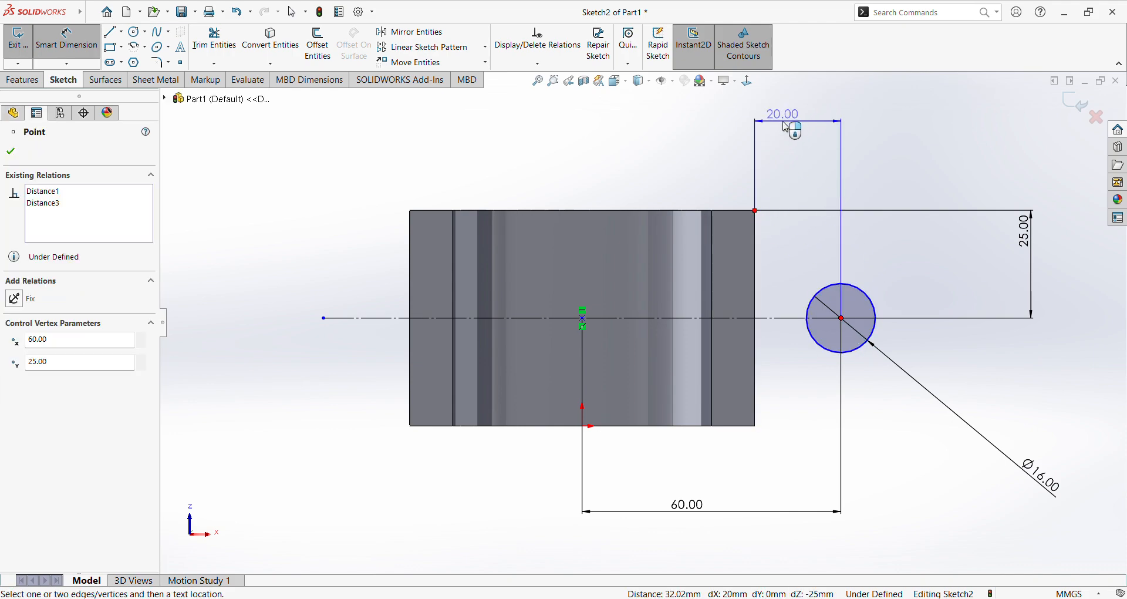
pyautogui.click(787, 127)
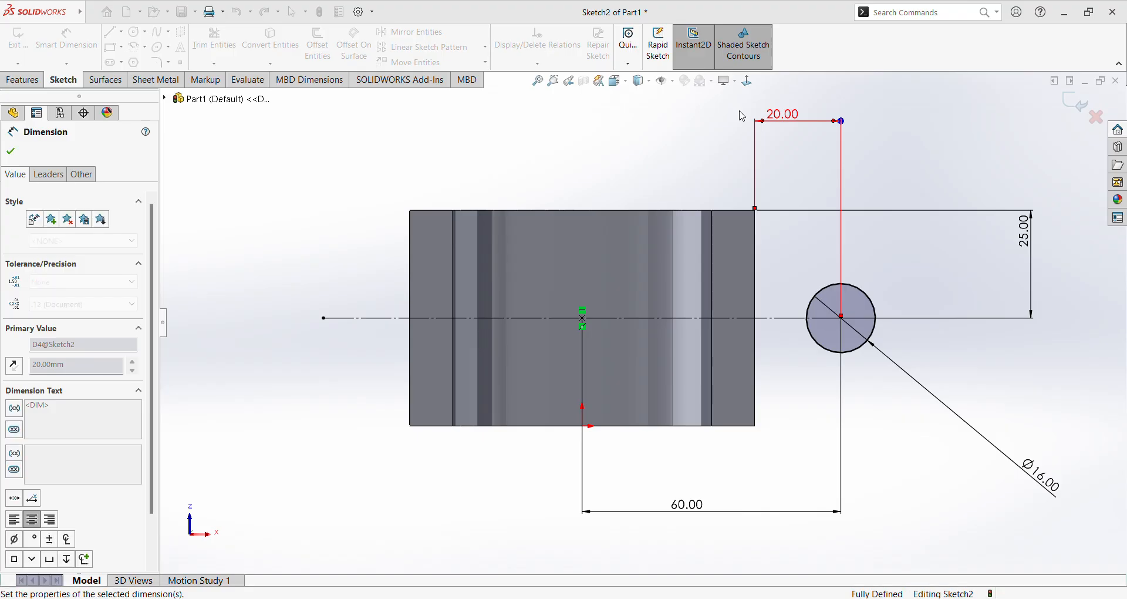
pyautogui.press('Escape')
pyautogui.scroll(-2, 835, 332)
pyautogui.scroll(2, 644, 324)
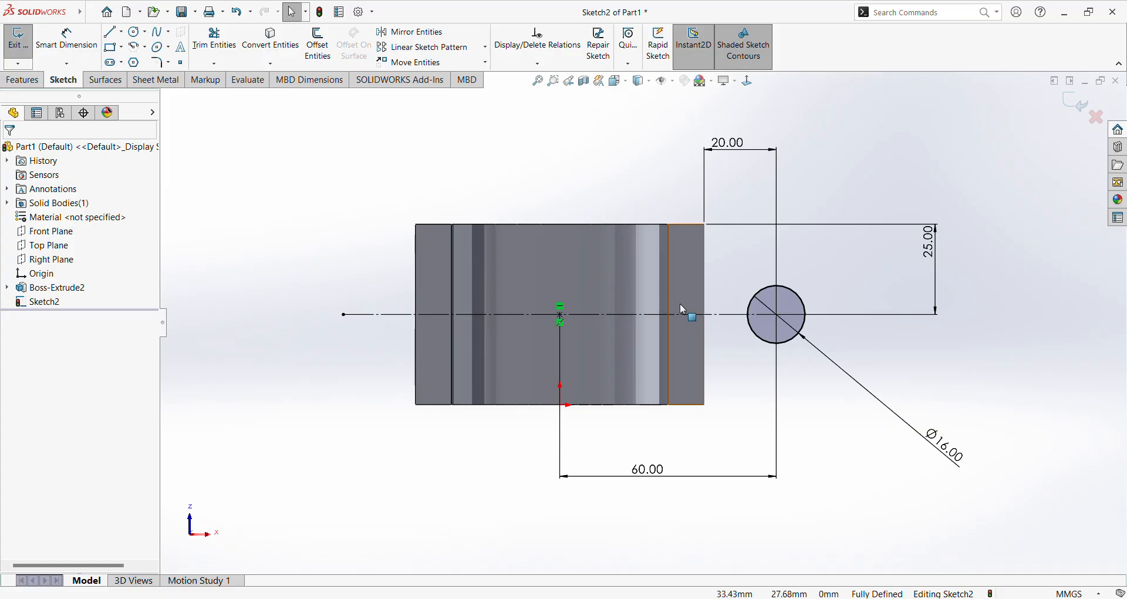
# Step: Sketch a 180° centerpoint arc of about 18 mm radius around the circle, bulging away from the half-ring
pyautogui.click(133, 46)
pyautogui.click(777, 314)
pyautogui.click(776, 249)
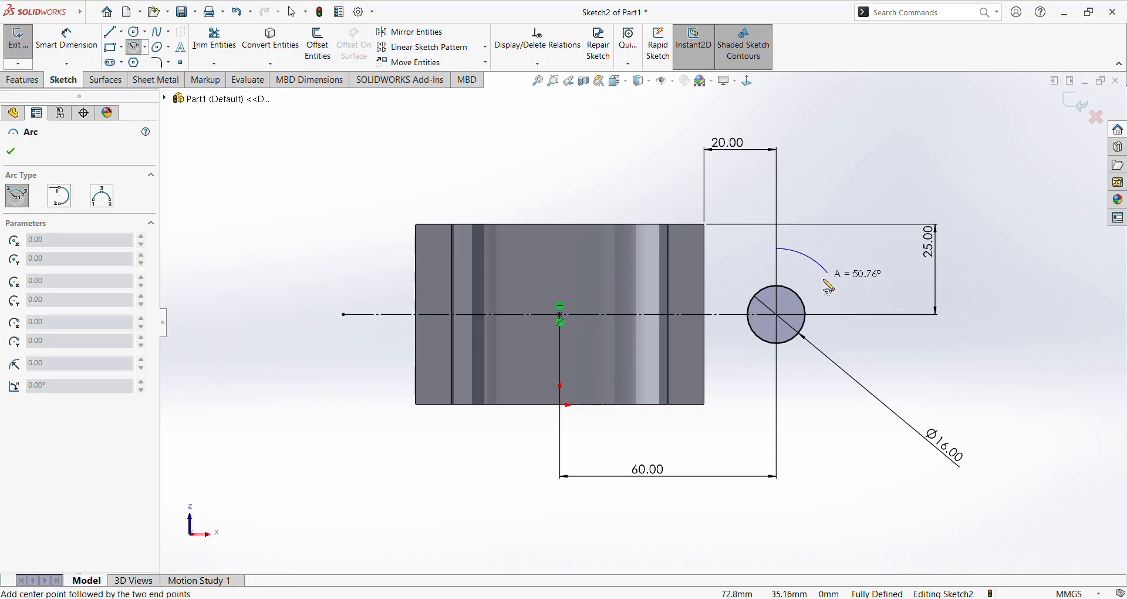
pyautogui.click(786, 380)
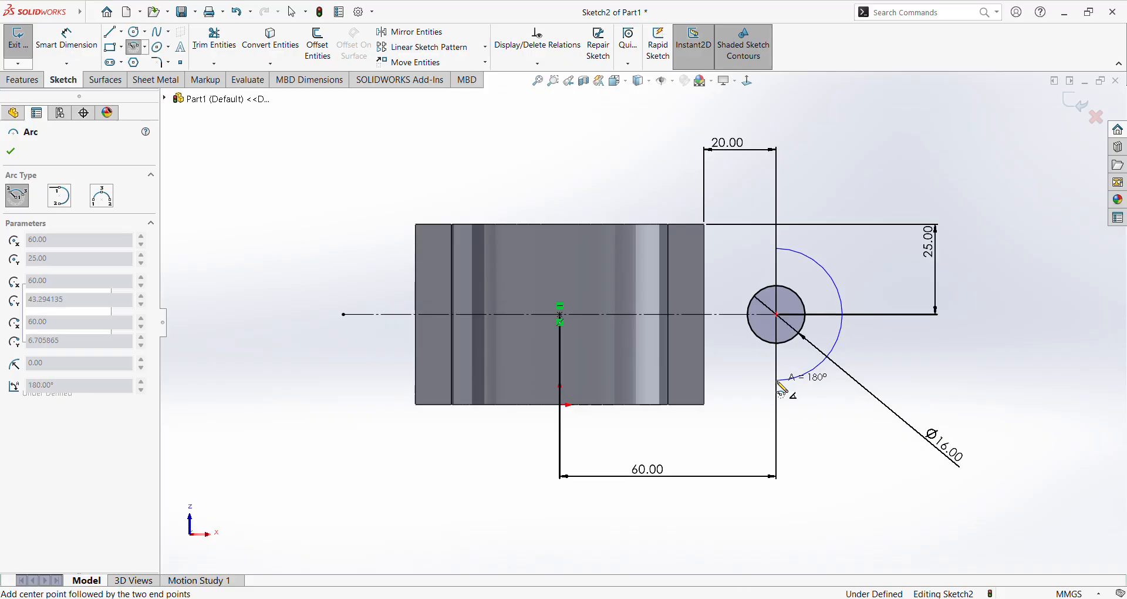
pyautogui.press('Escape')
pyautogui.scroll(2, 788, 375)
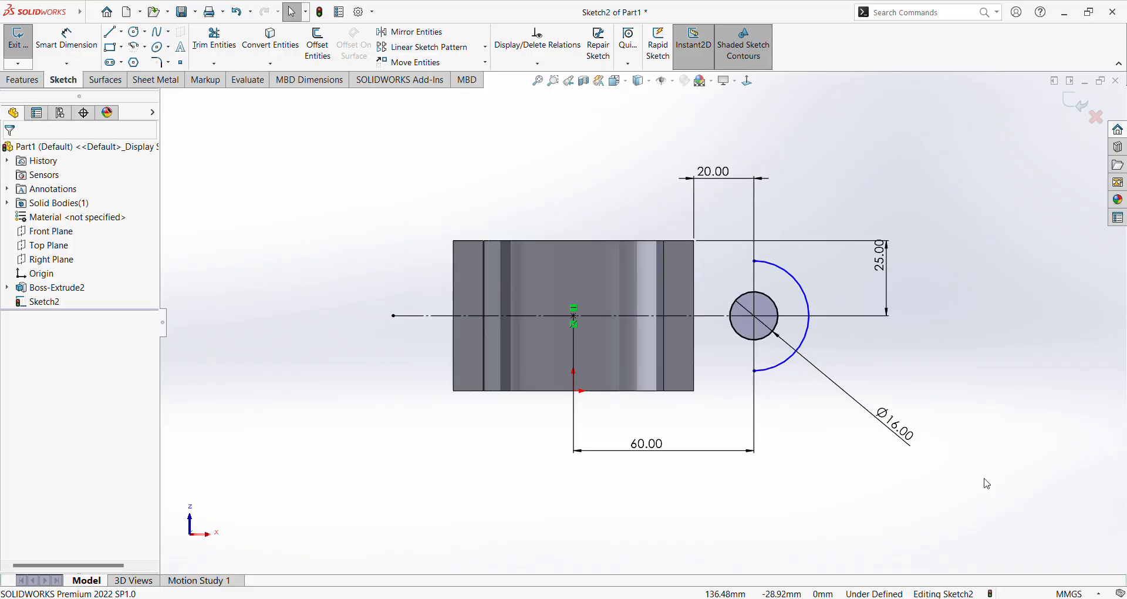
# Step: Add a vertical relation between the arc's two endpoints and the circle's centre
pyautogui.click(76, 47)
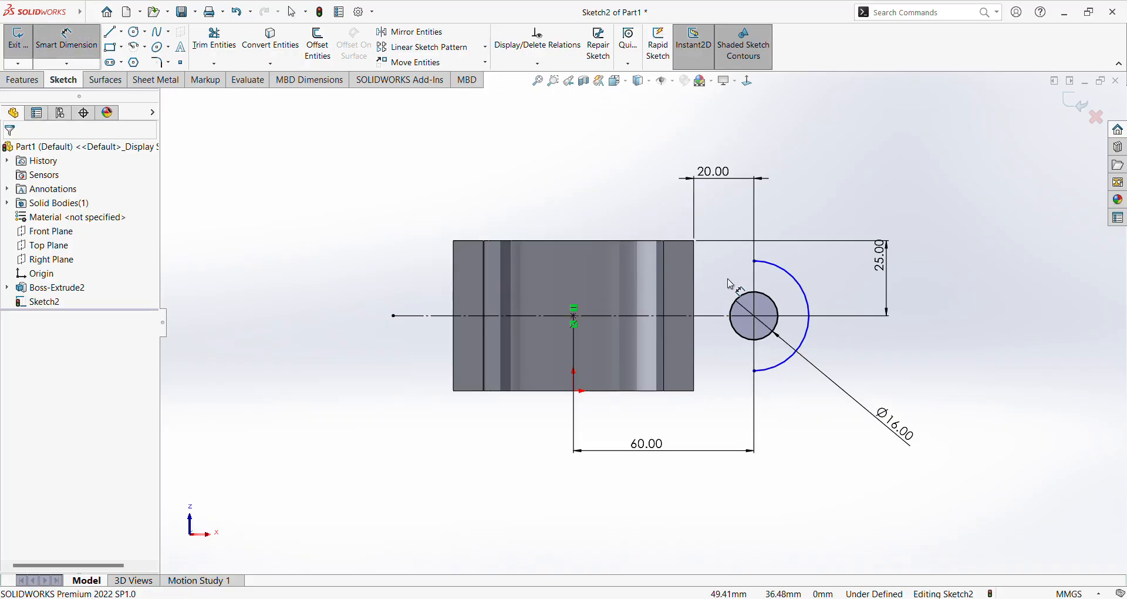
pyautogui.press('Escape')
pyautogui.click(754, 261)
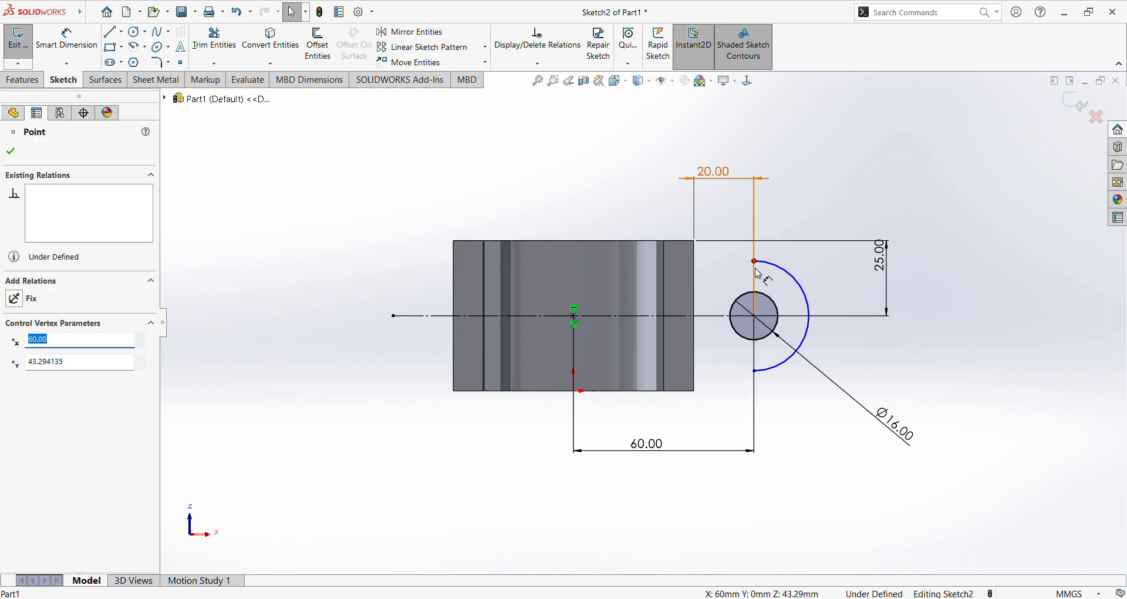
pyautogui.keyDown('ctrl'); pyautogui.click(754, 316); pyautogui.keyUp('ctrl')
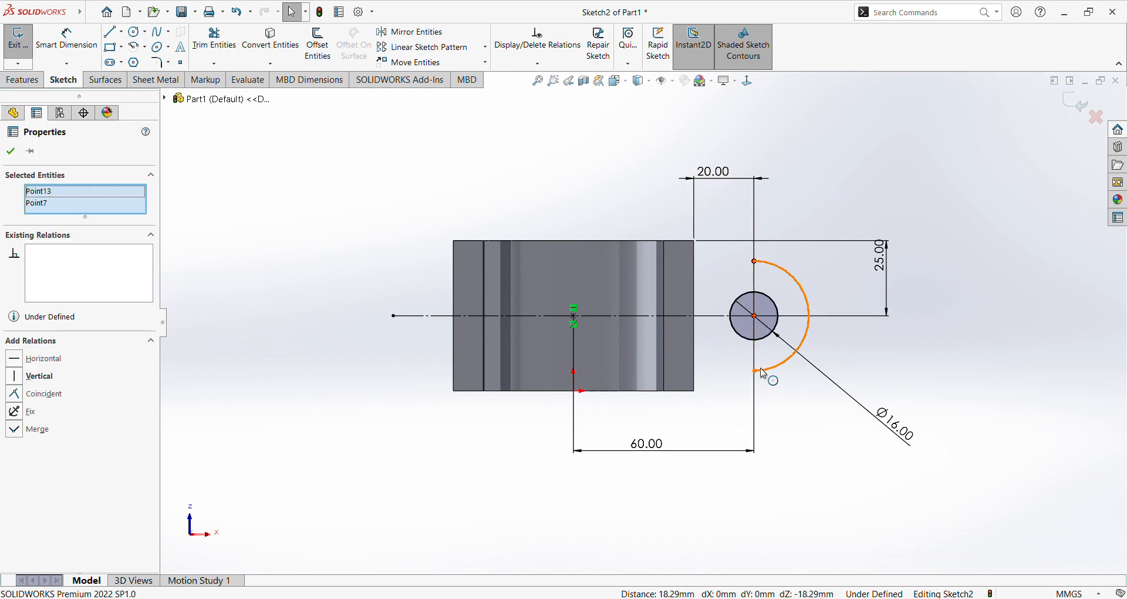
pyautogui.keyDown('ctrl'); pyautogui.click(755, 371); pyautogui.keyUp('ctrl')
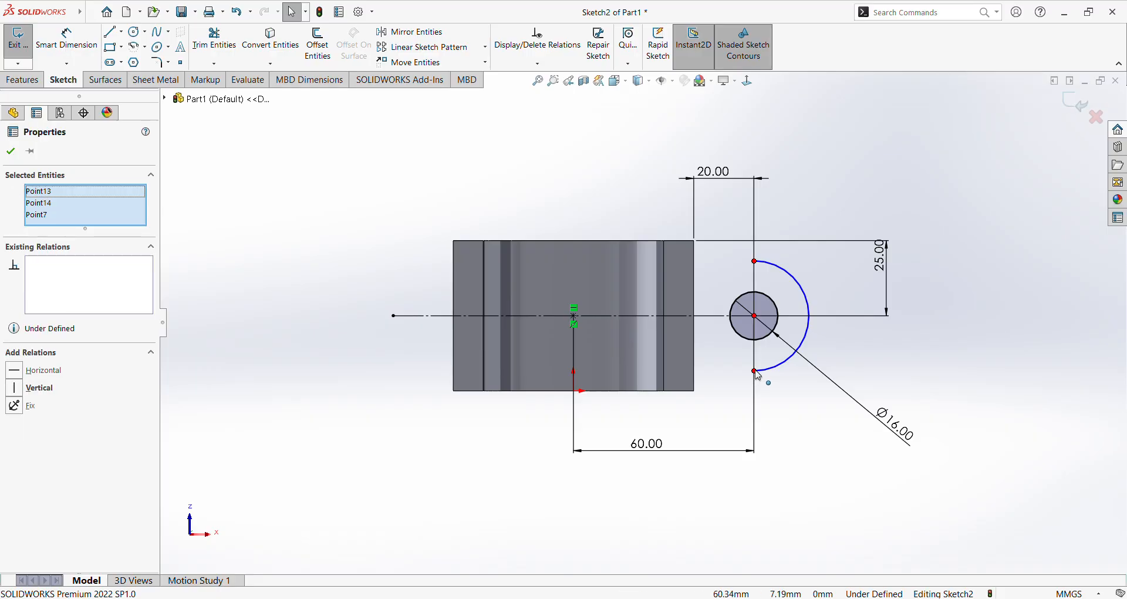
pyautogui.click(802, 321)
pyautogui.click(766, 352)
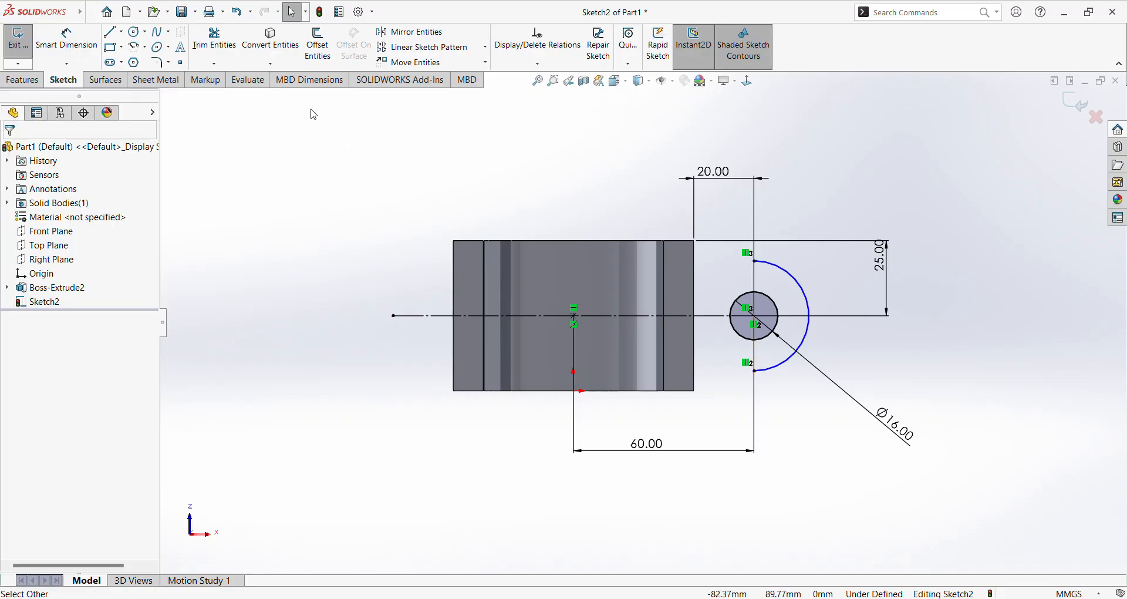
# Step: Dimension the large arc around the circle with a radius of 20 mm
pyautogui.click(66, 38)
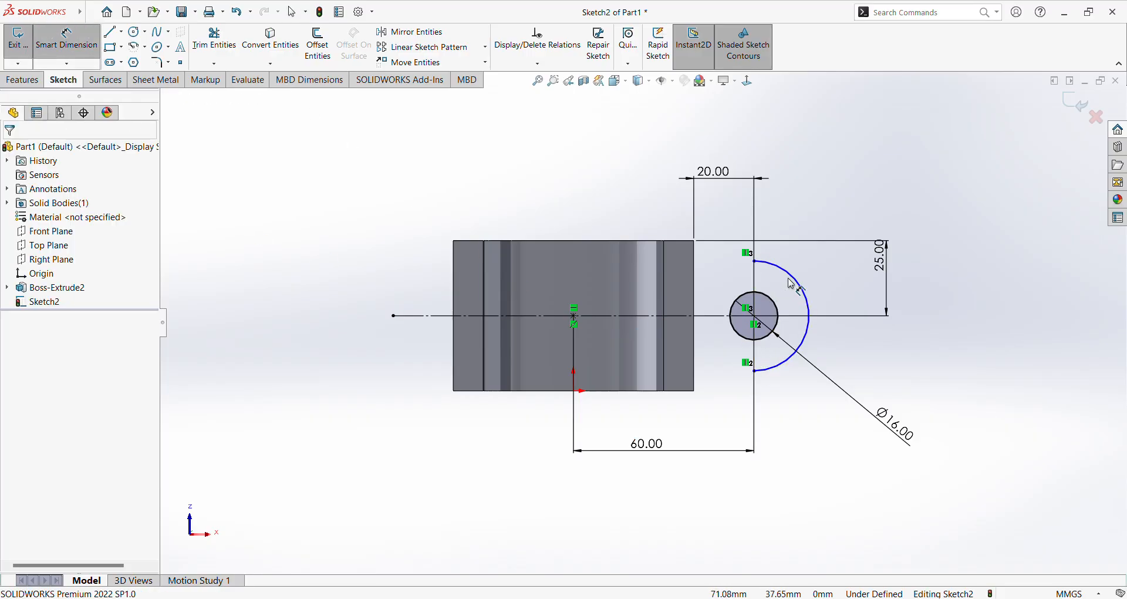
pyautogui.click(800, 346)
pyautogui.click(941, 382)
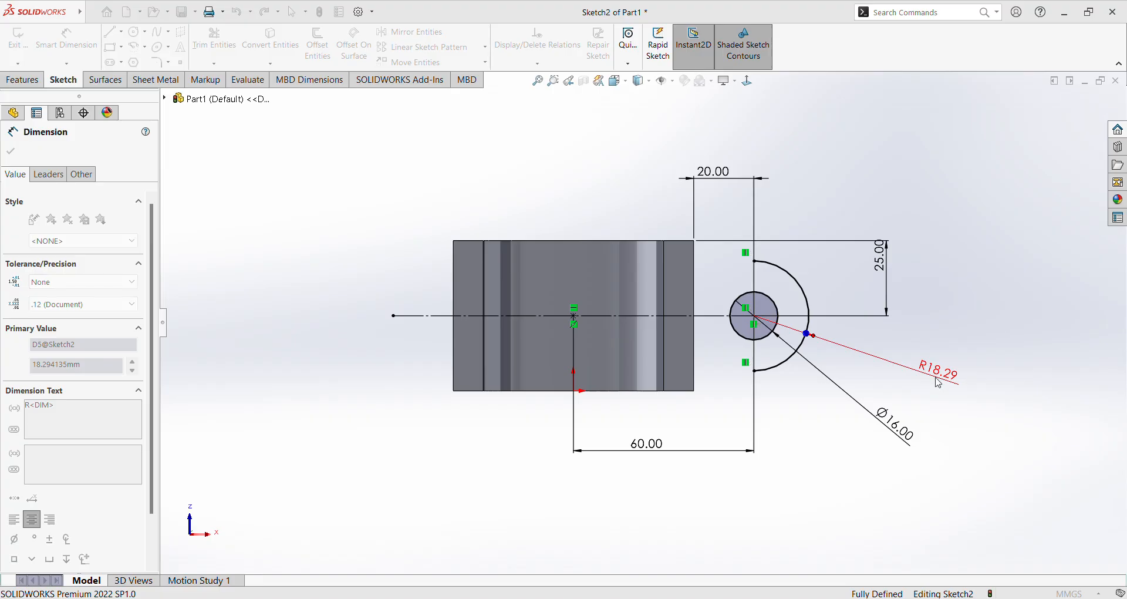
pyautogui.write('20')
pyautogui.press('Return')
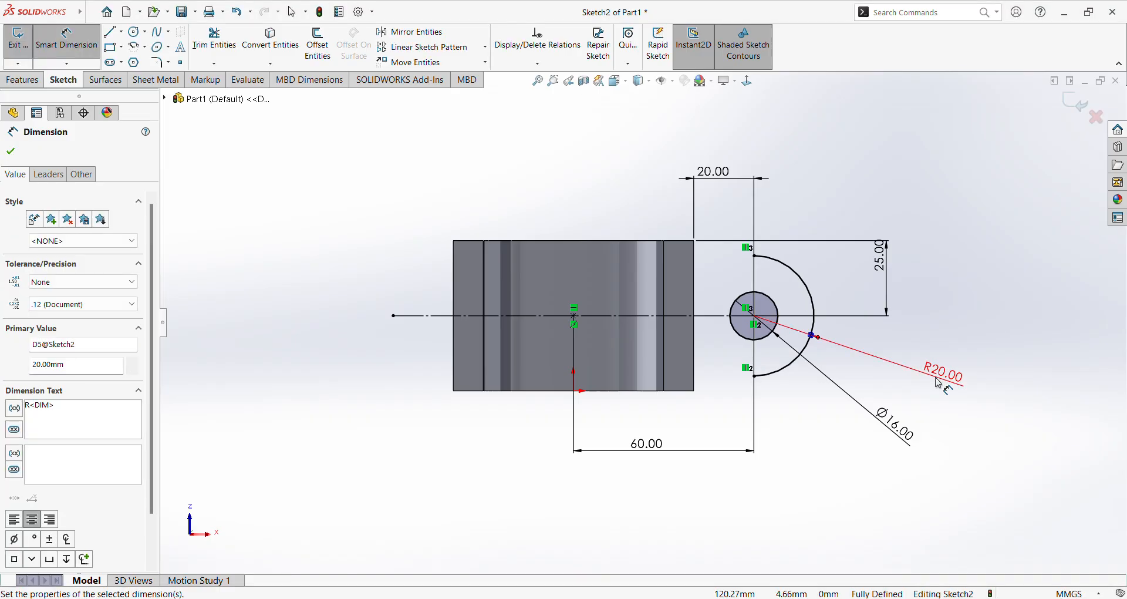
pyautogui.press('Escape')
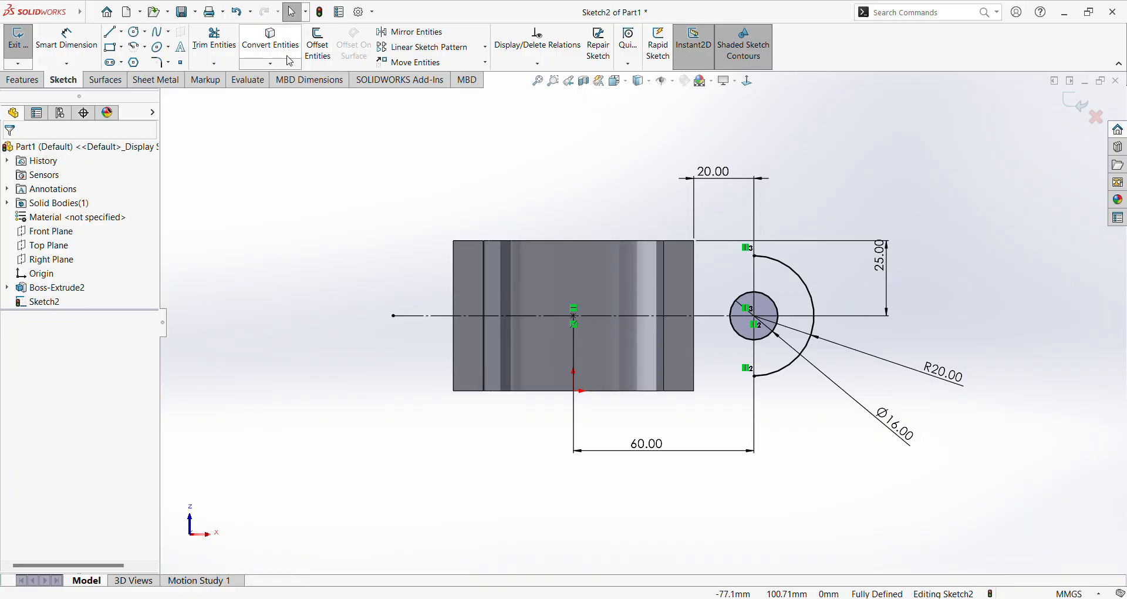
# Step: Sketch a horizontal line about 12 mm long from the large arc's upper endpoint towards the half-ring
pyautogui.click(110, 32)
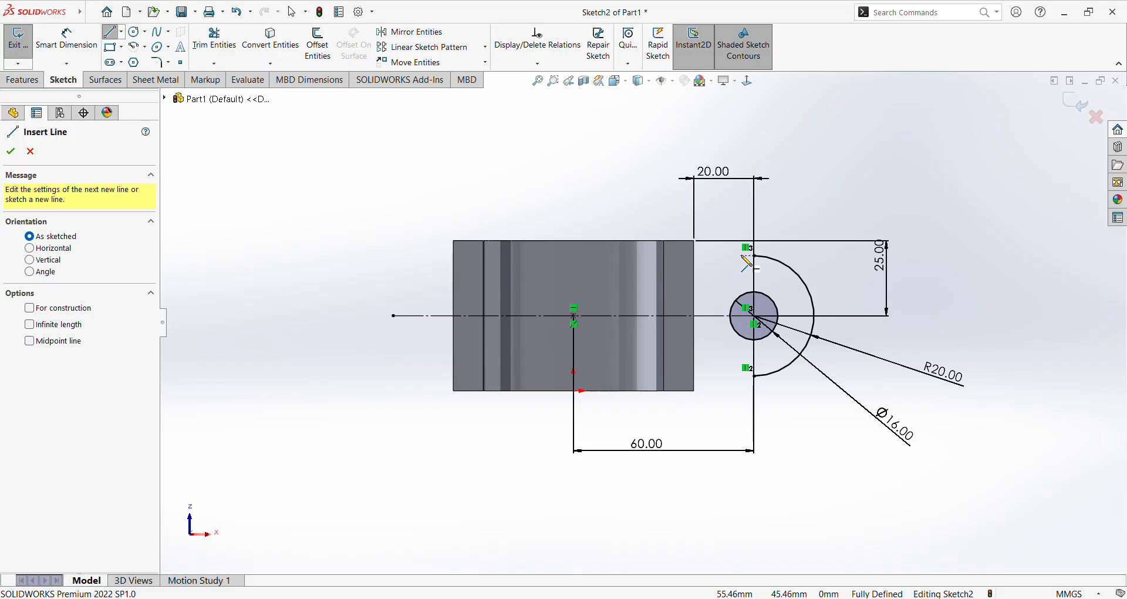
pyautogui.press('Escape')
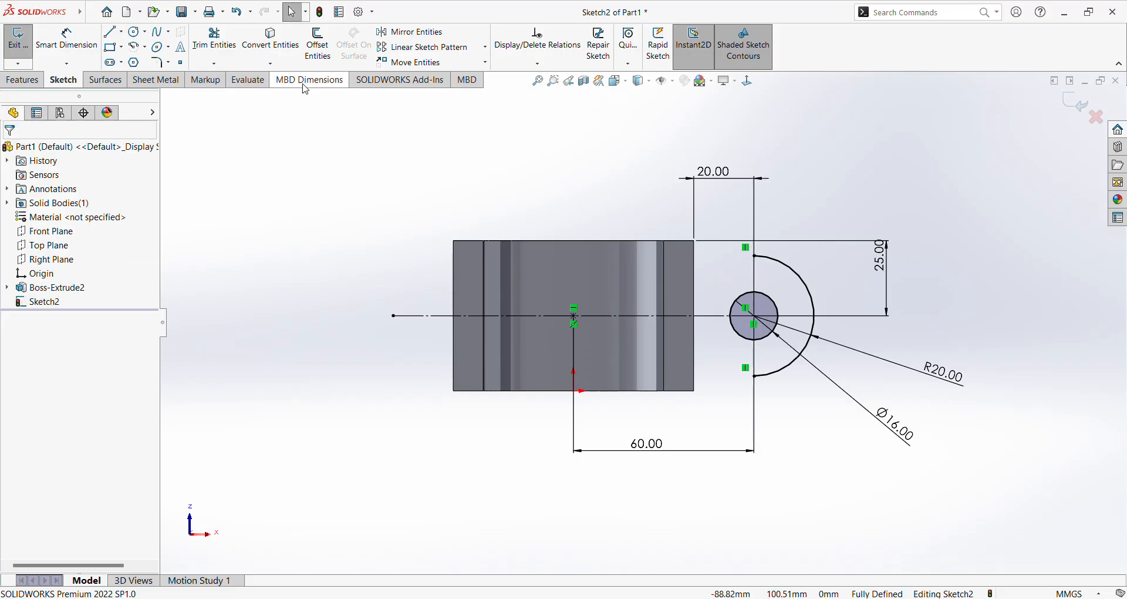
pyautogui.click(109, 32)
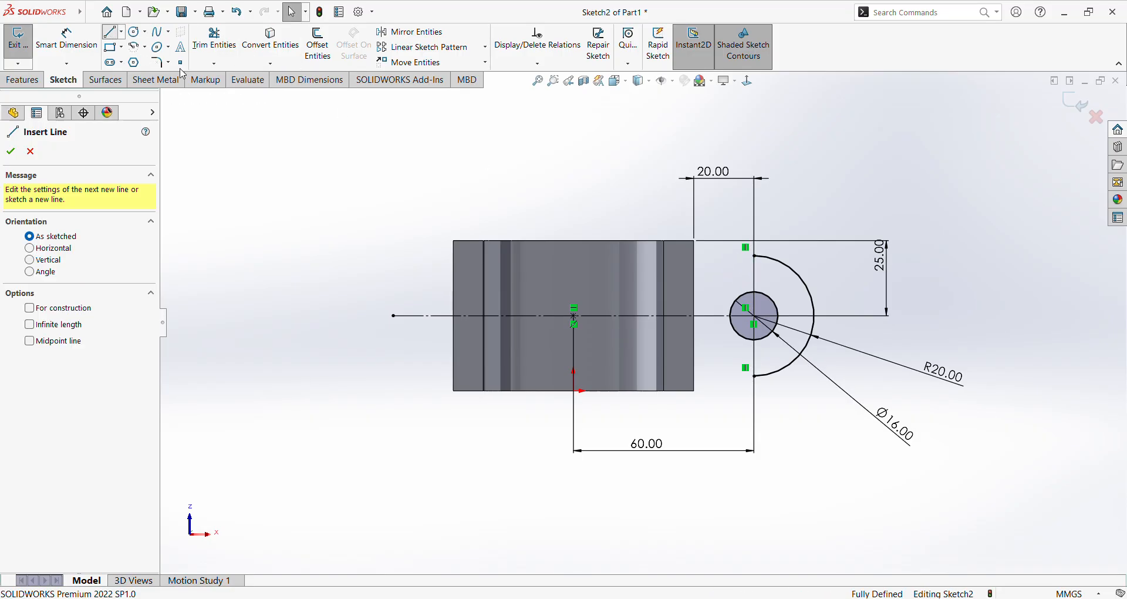
pyautogui.click(754, 256)
pyautogui.click(717, 256)
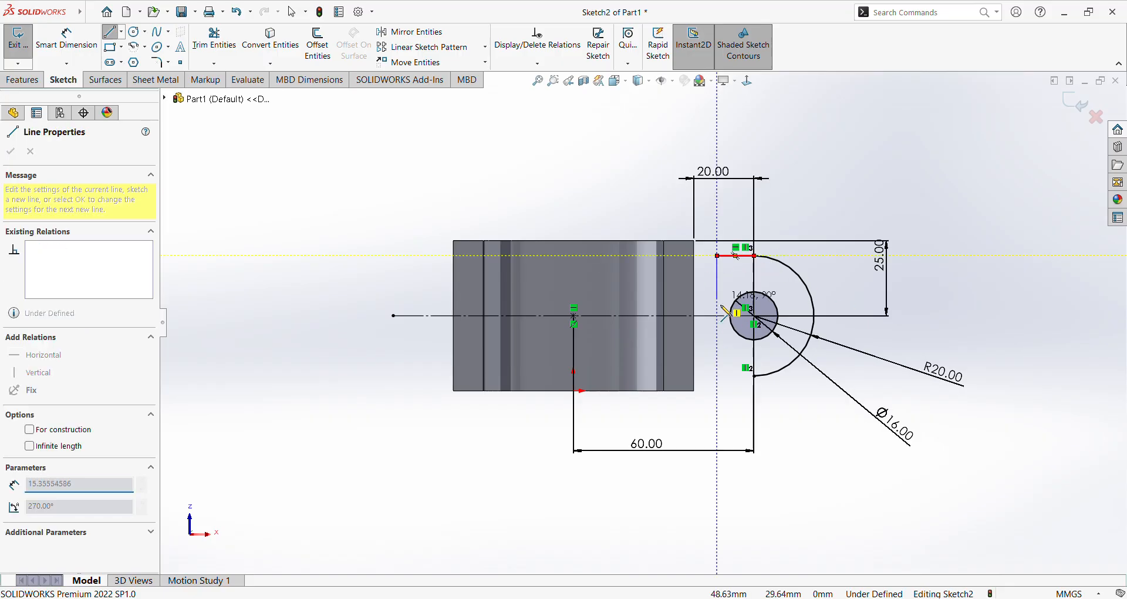
pyautogui.press('Escape')
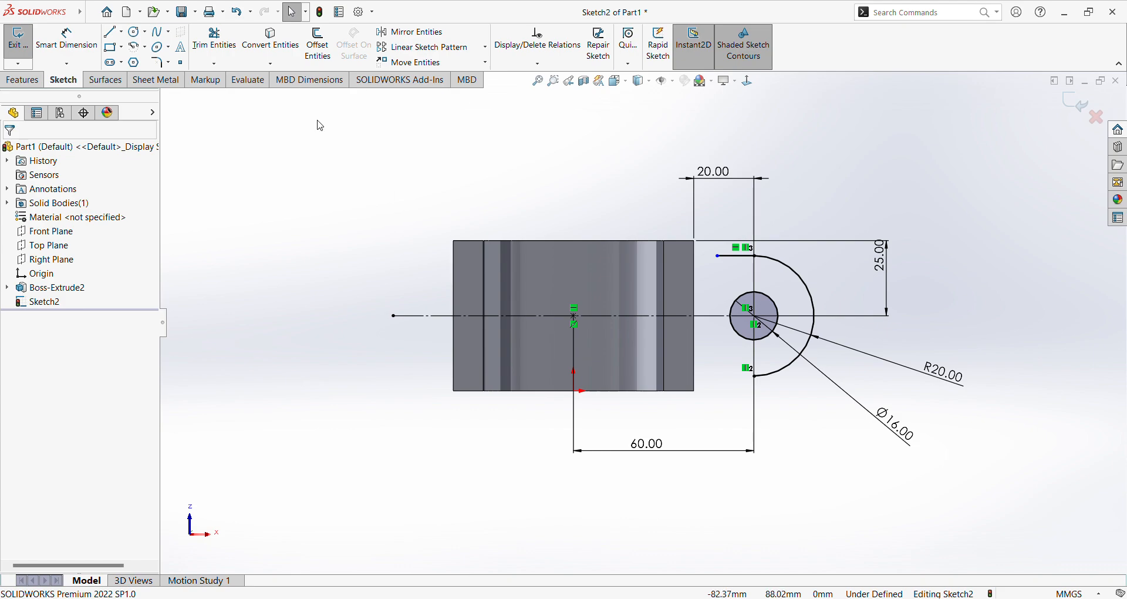
# Step: Try to mirror the short horizontal line about the horizontal centerline
pyautogui.click(411, 31)
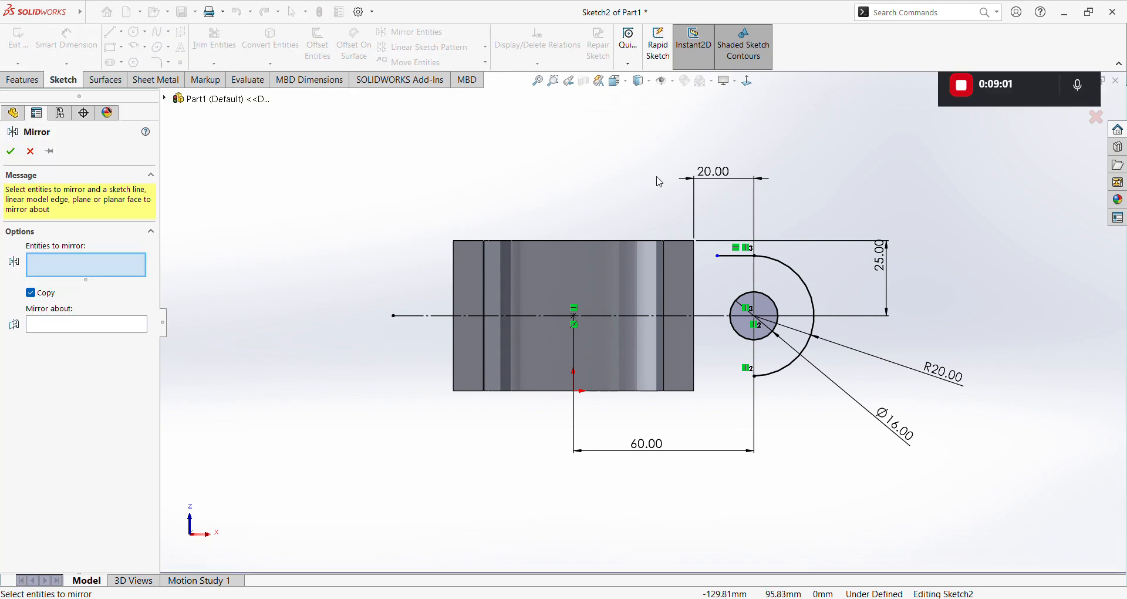
pyautogui.click(743, 257)
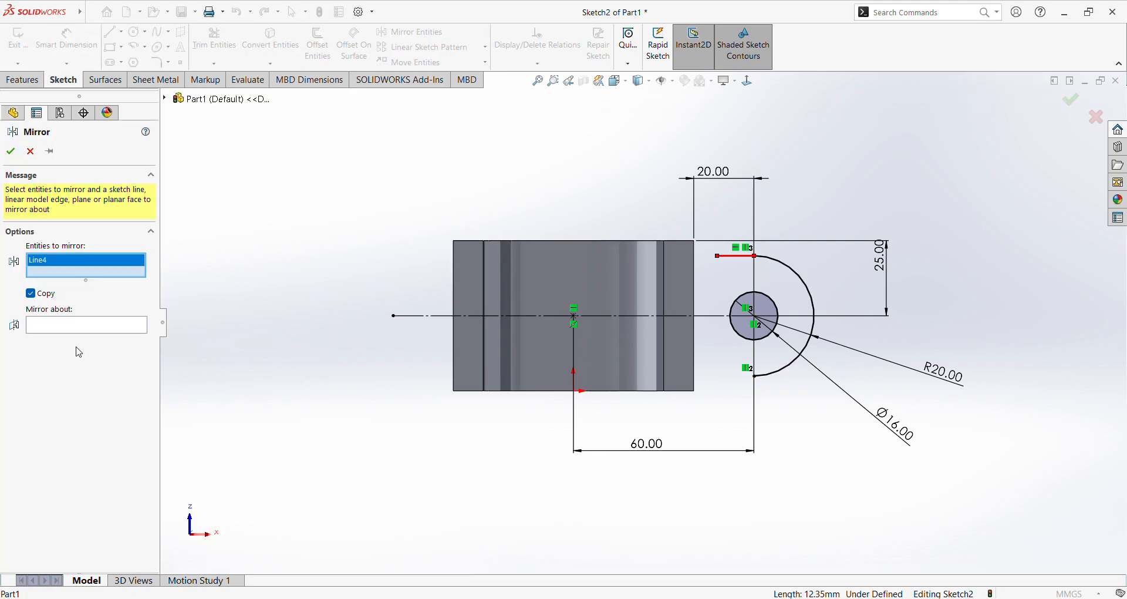
pyautogui.click(78, 327)
pyautogui.click(620, 316)
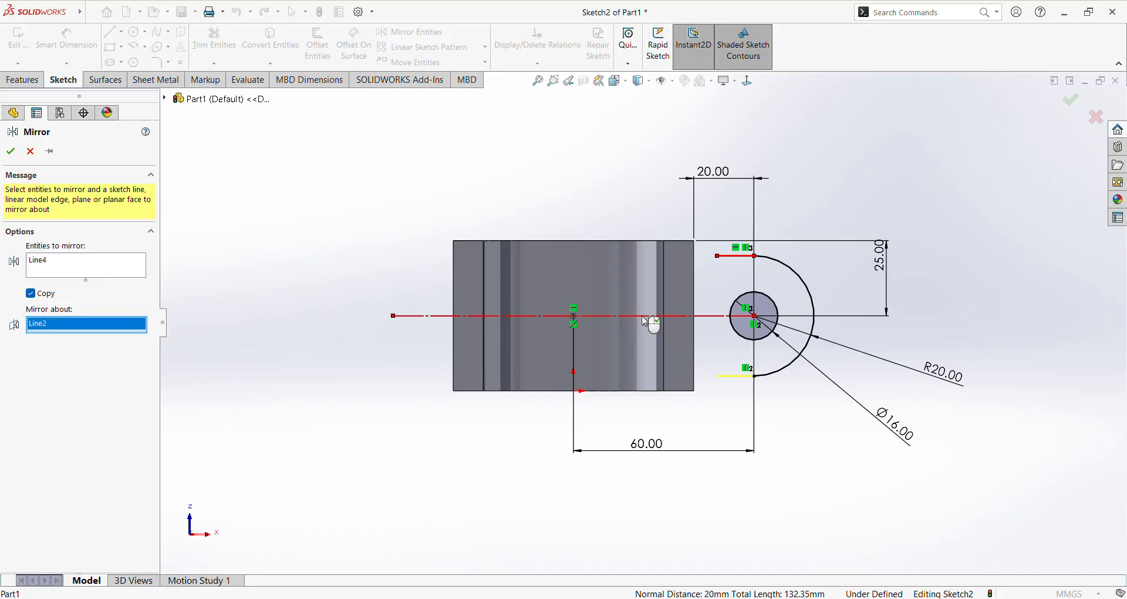
pyautogui.press('Return')
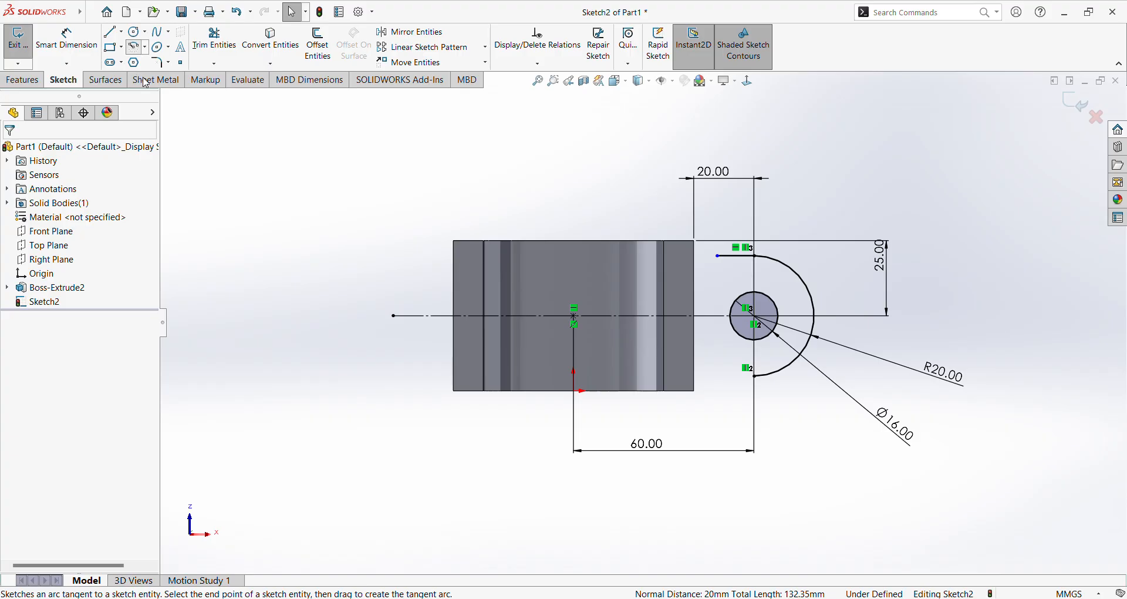
# Step: Sketch a tangent arc of about 8 mm radius from the short line's free end to the half-ring's upper right corner
pyautogui.click(135, 46)
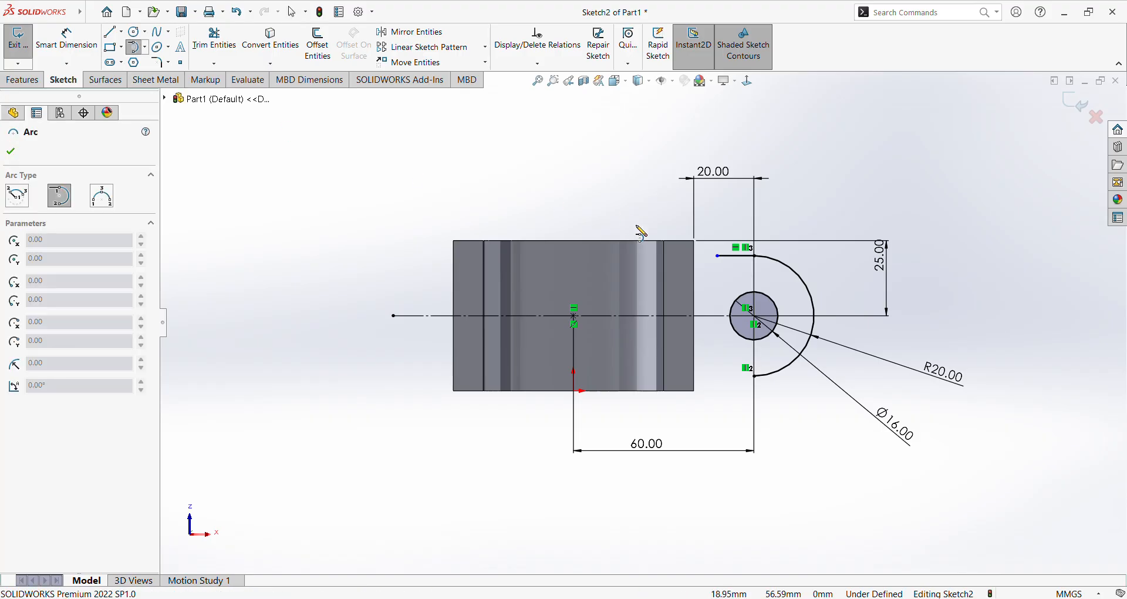
pyautogui.click(717, 256)
pyautogui.click(694, 241)
pyautogui.press('Escape')
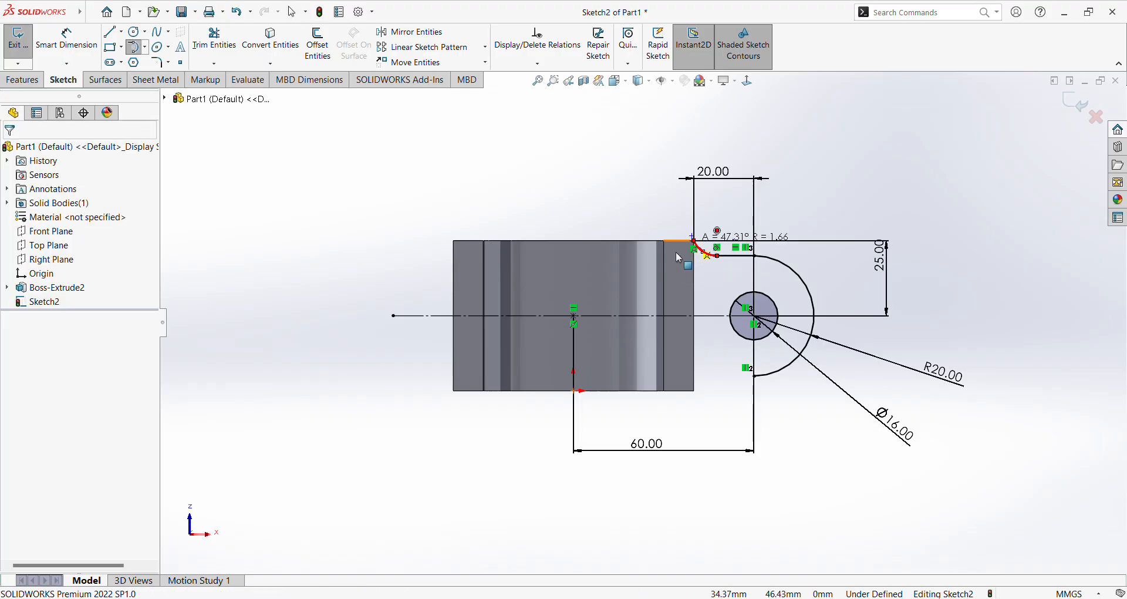
pyautogui.click(411, 63)
pyautogui.click(728, 256)
pyautogui.click(704, 252)
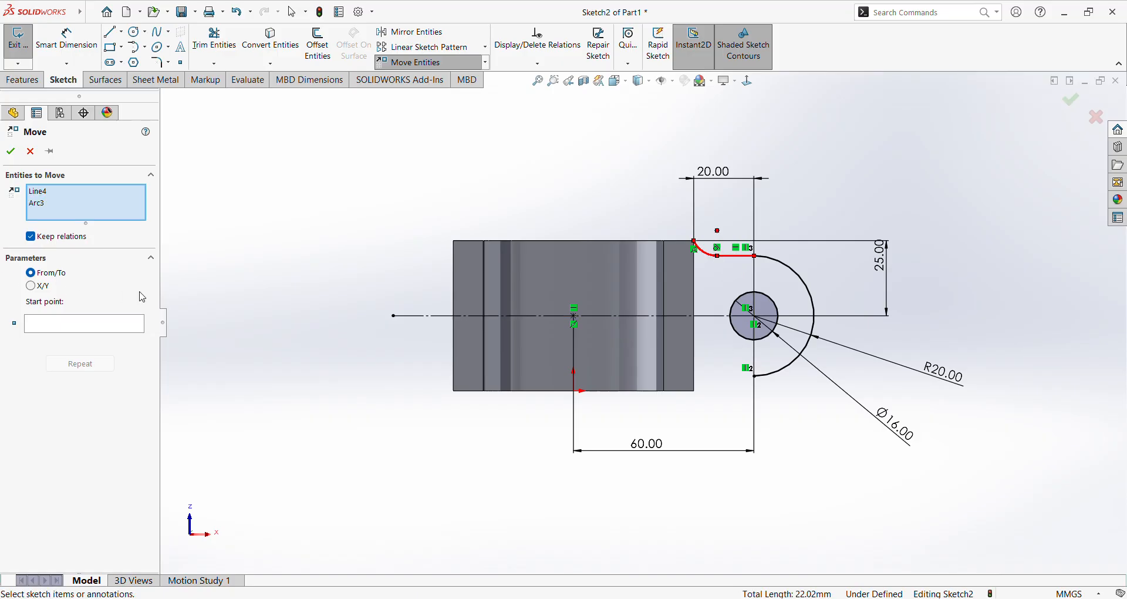
pyautogui.click(71, 323)
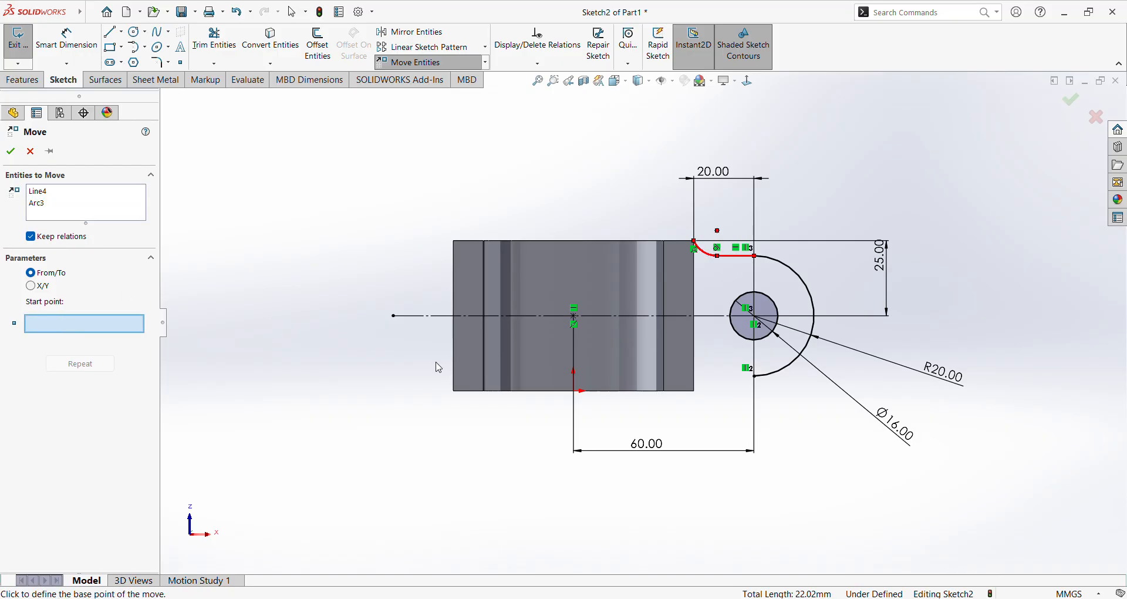
pyautogui.click(652, 322)
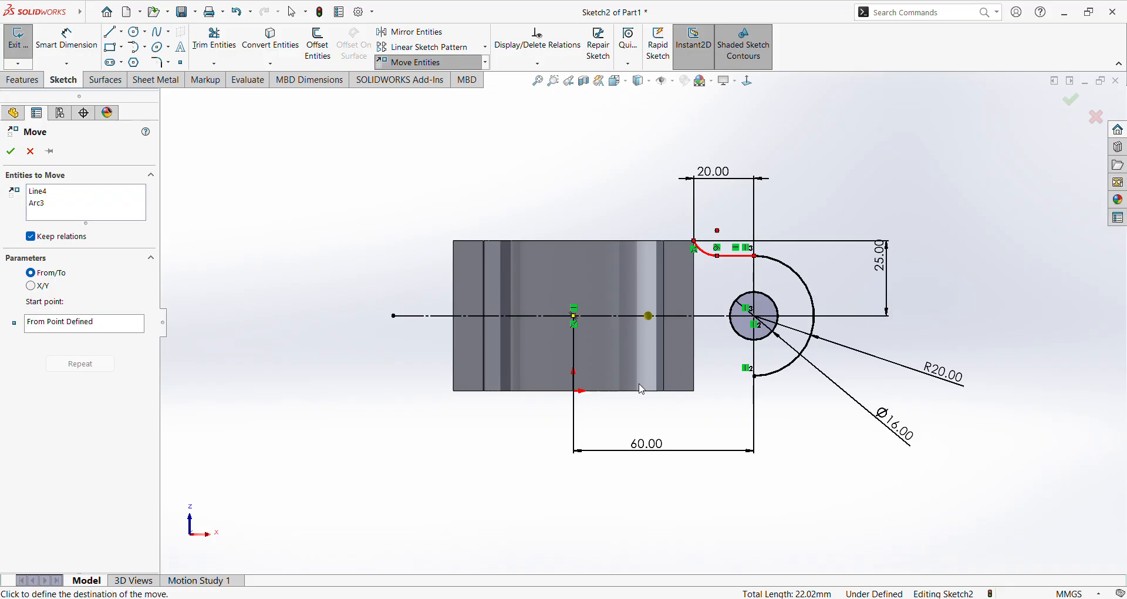
pyautogui.click(649, 316)
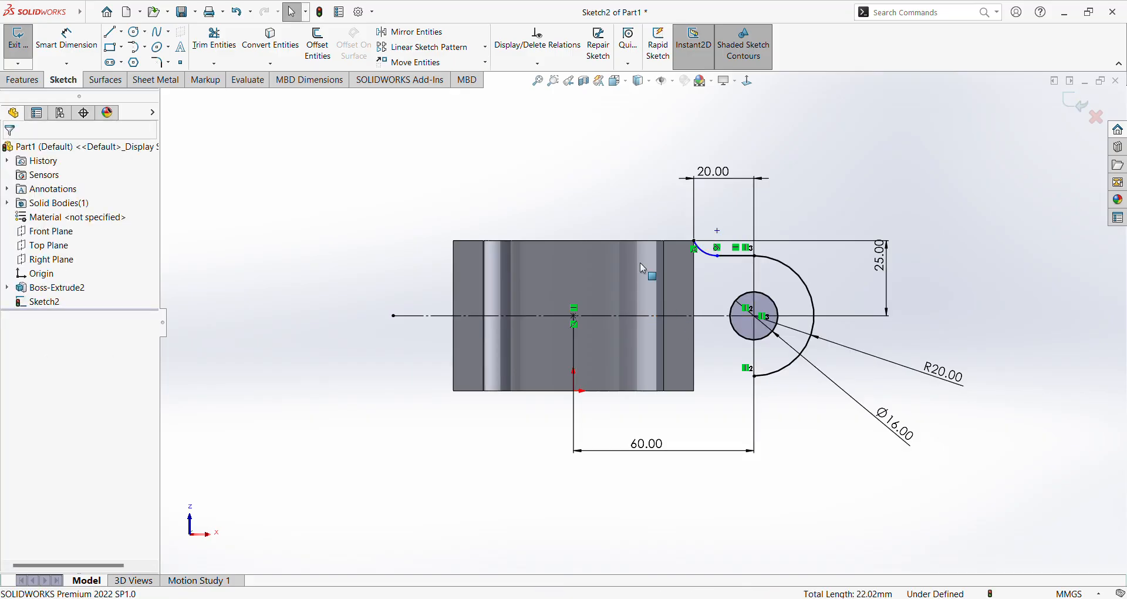
# Step: Mirror the short horizontal line and the small tangent arc about the horizontal centerline
pyautogui.click(433, 36)
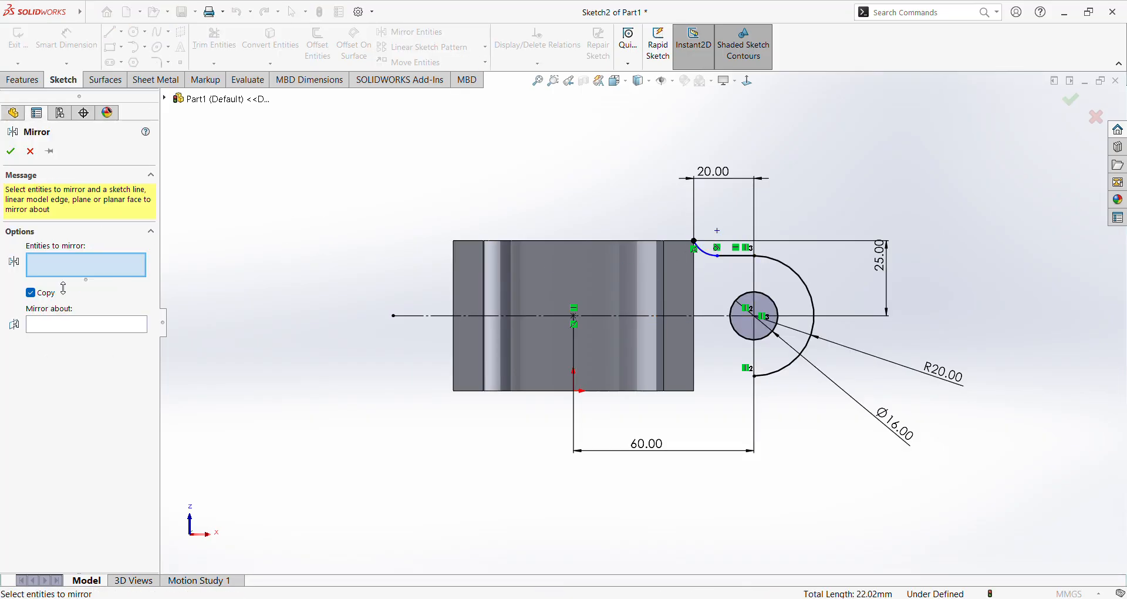
pyautogui.click(735, 257)
pyautogui.click(703, 251)
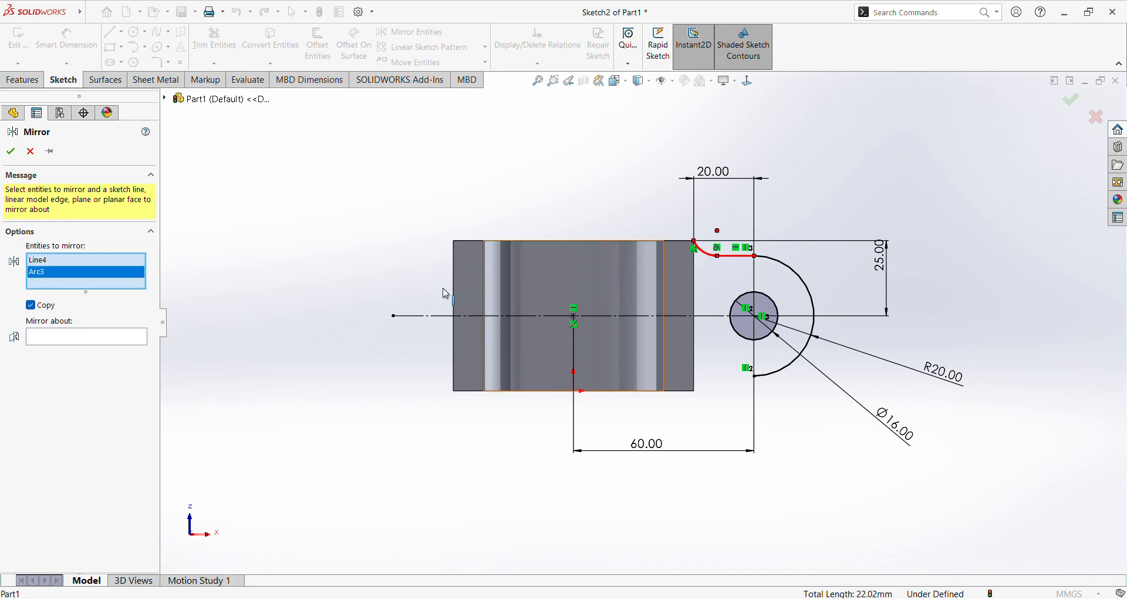
pyautogui.click(88, 335)
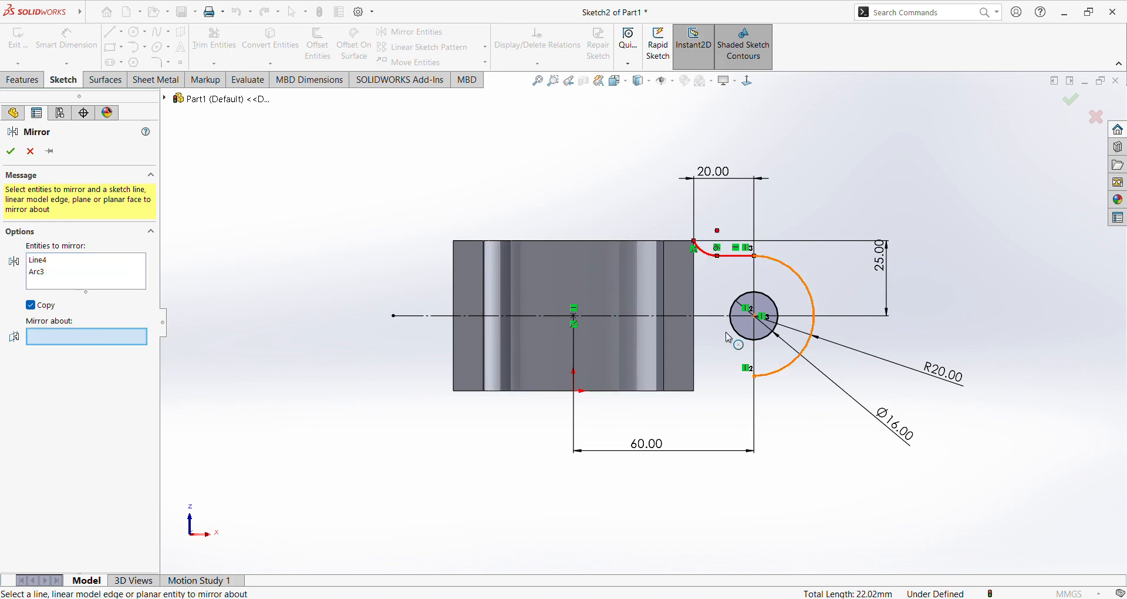
pyautogui.click(697, 317)
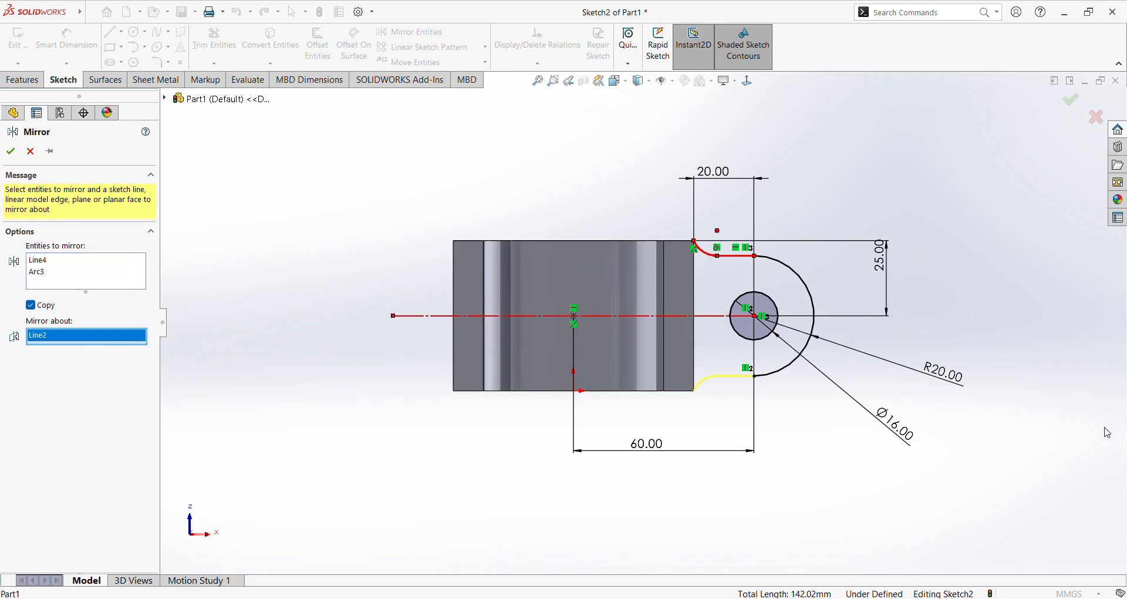
pyautogui.click(11, 150)
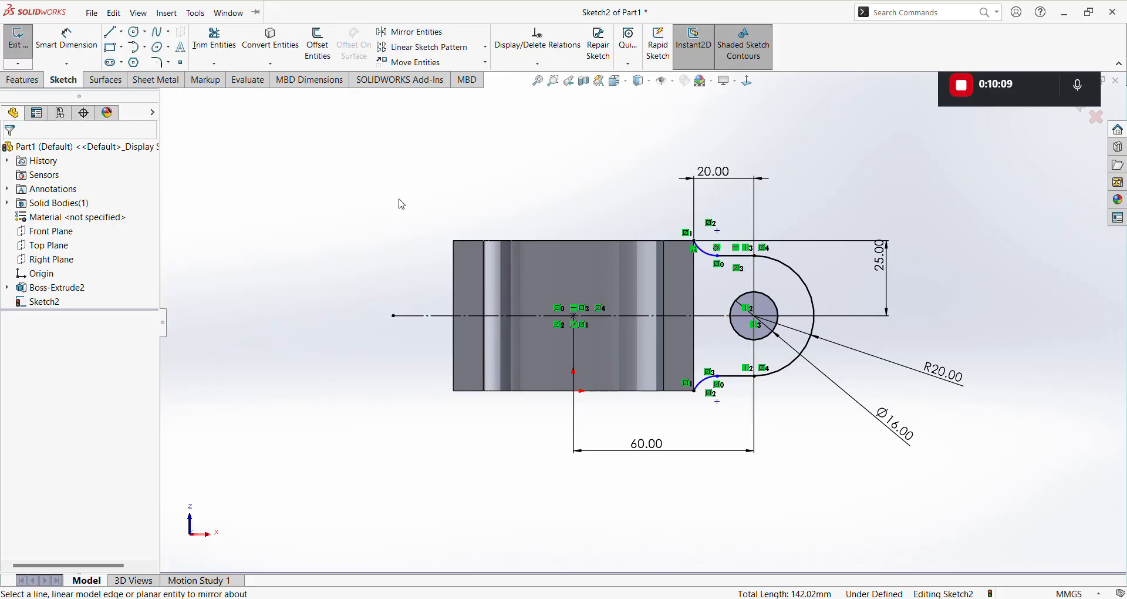
# Step: Dimension the upper tangent arc beside the half-ring with a radius of 10 mm
pyautogui.scroll(-1, 721, 286)
pyautogui.scroll(-1, 721, 287)
pyautogui.click(67, 39)
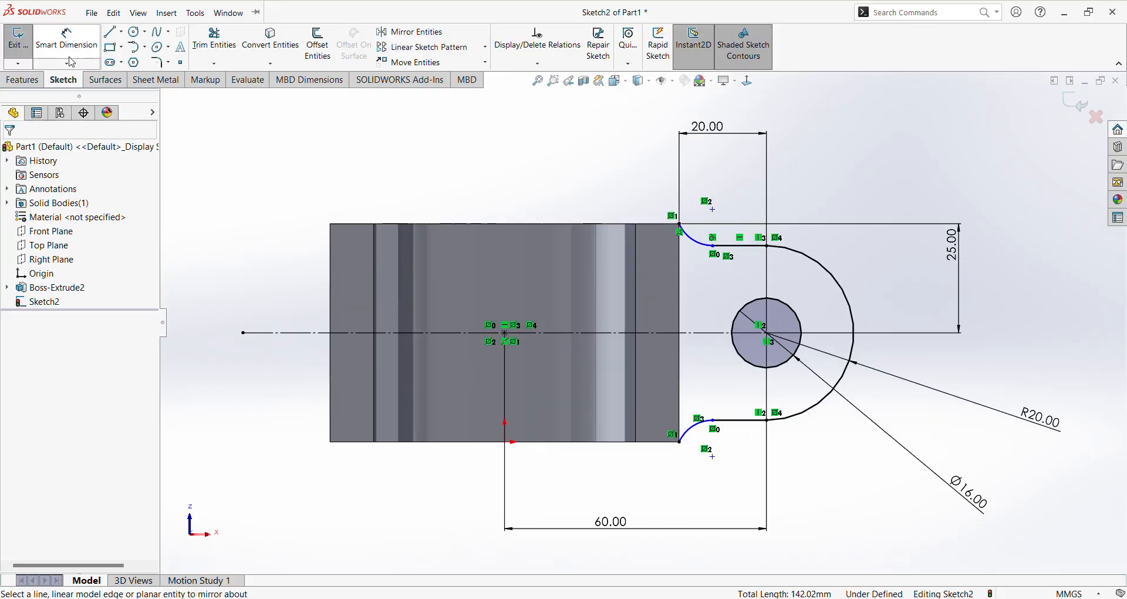
pyautogui.click(693, 249)
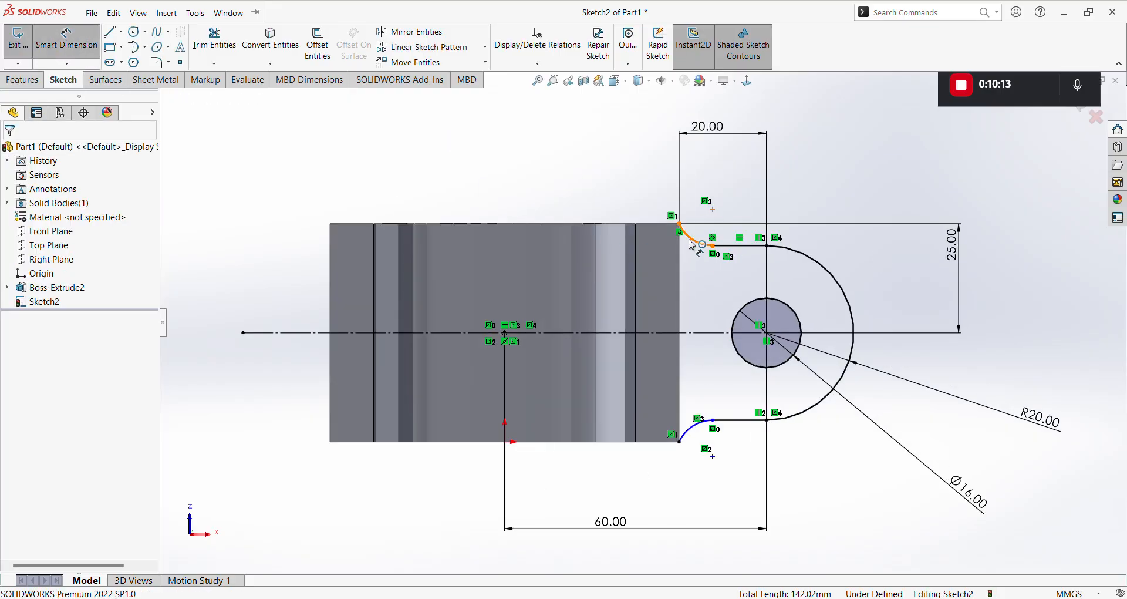
pyautogui.click(747, 181)
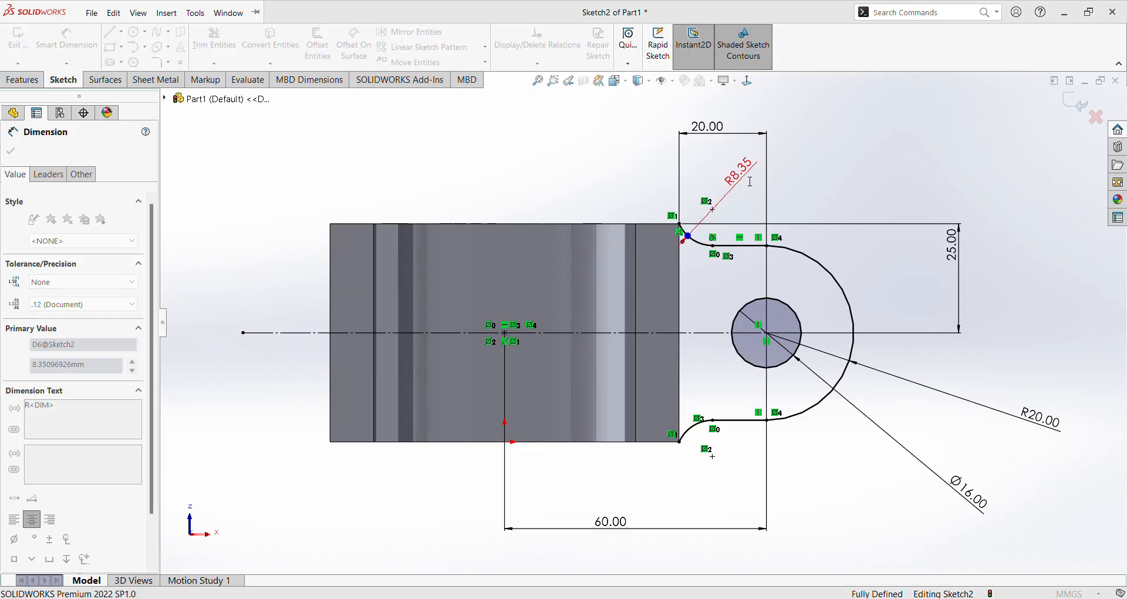
pyautogui.write('10')
pyautogui.press('Return')
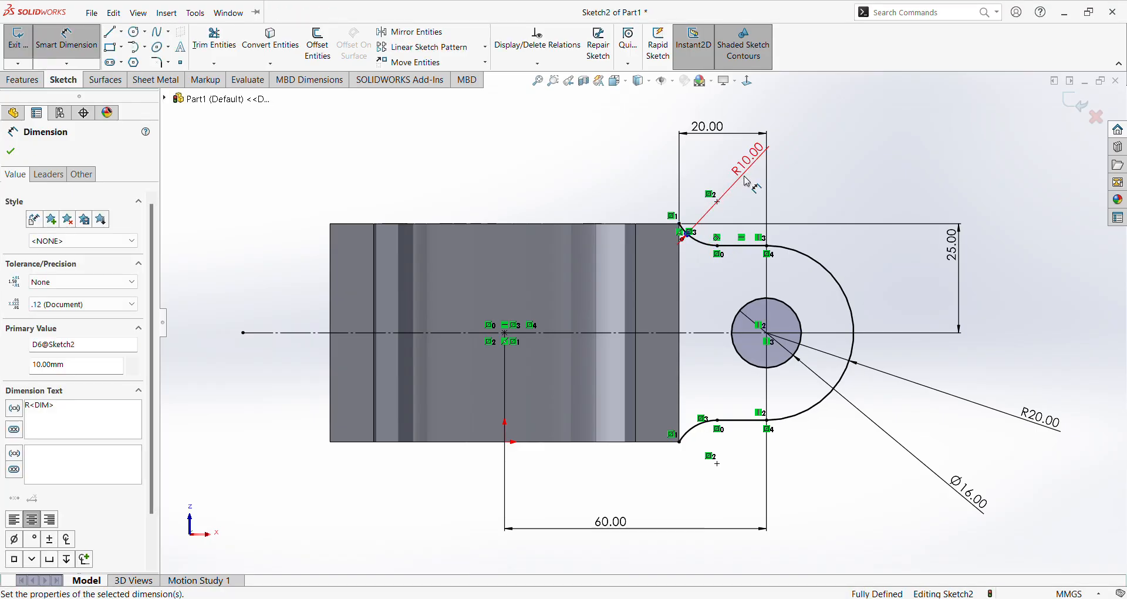
pyautogui.press('Escape')
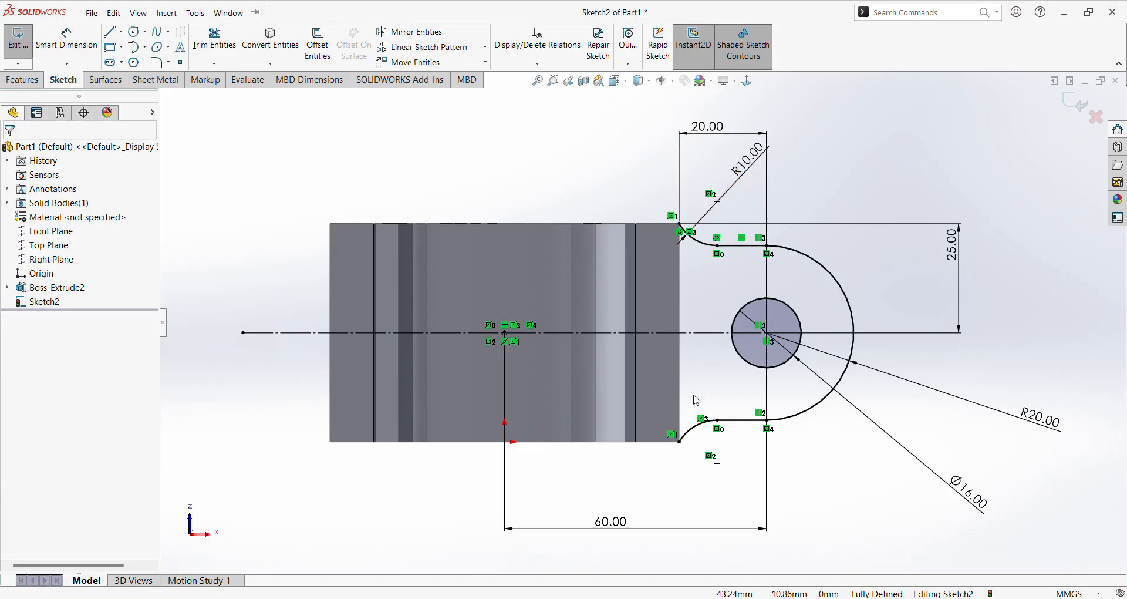
# Step: Examine the lug outline around the hole and where its small arcs and straight lines meet the half-ring
pyautogui.scroll(-4, 693, 450)
pyautogui.scroll(4, 695, 181)
pyautogui.scroll(-2, 688, 275)
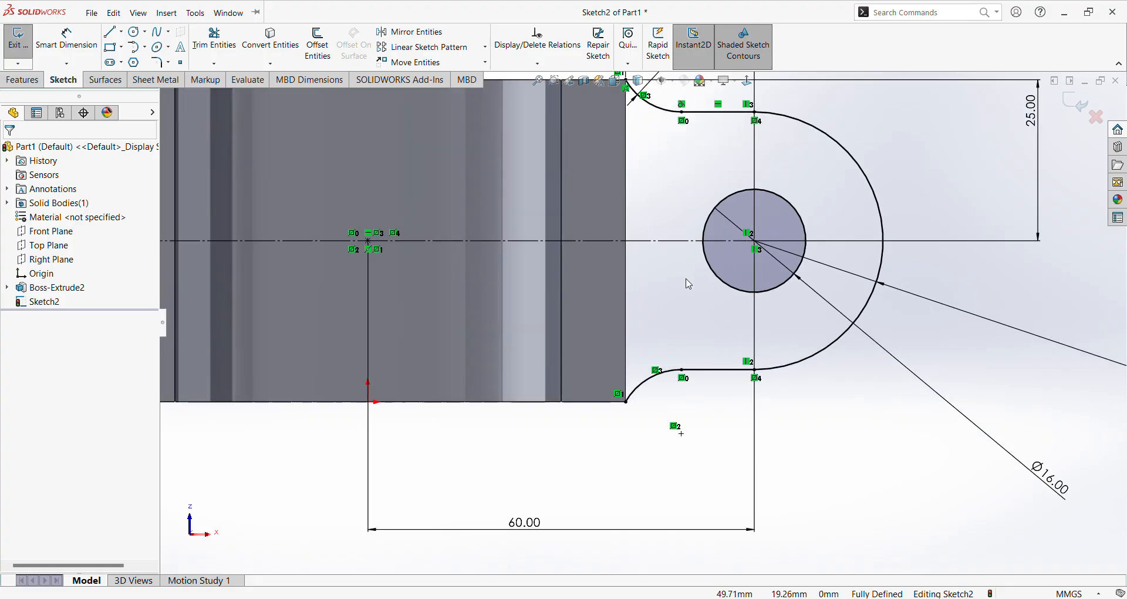
pyautogui.scroll(3, 658, 206)
pyautogui.scroll(-3, 626, 329)
pyautogui.scroll(3, 600, 374)
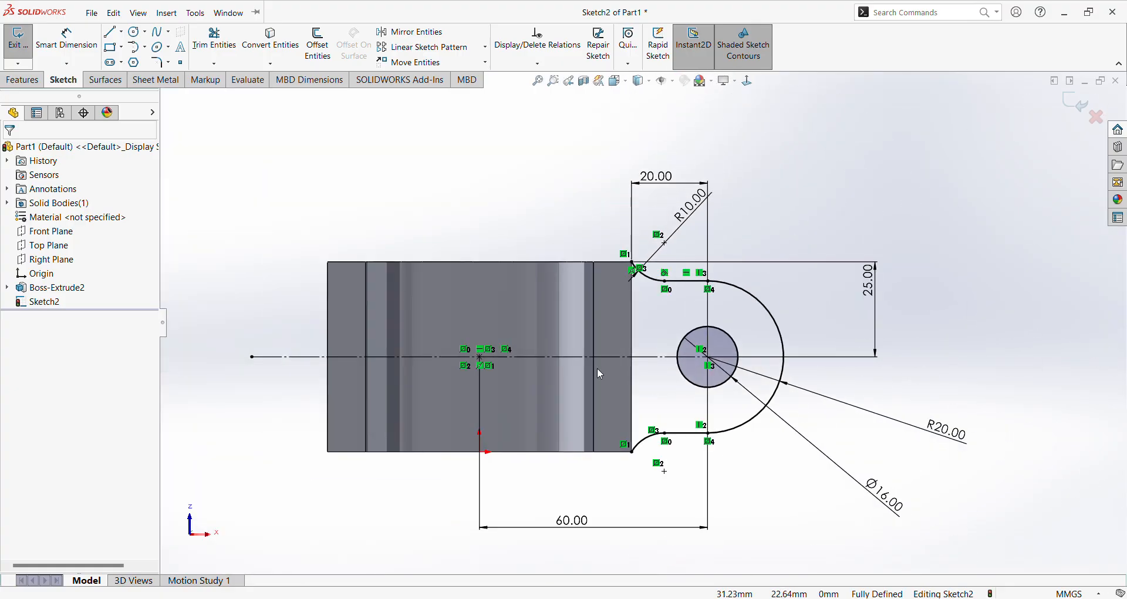
pyautogui.scroll(-3, 598, 369)
pyautogui.scroll(1, 703, 378)
pyautogui.scroll(-1, 692, 360)
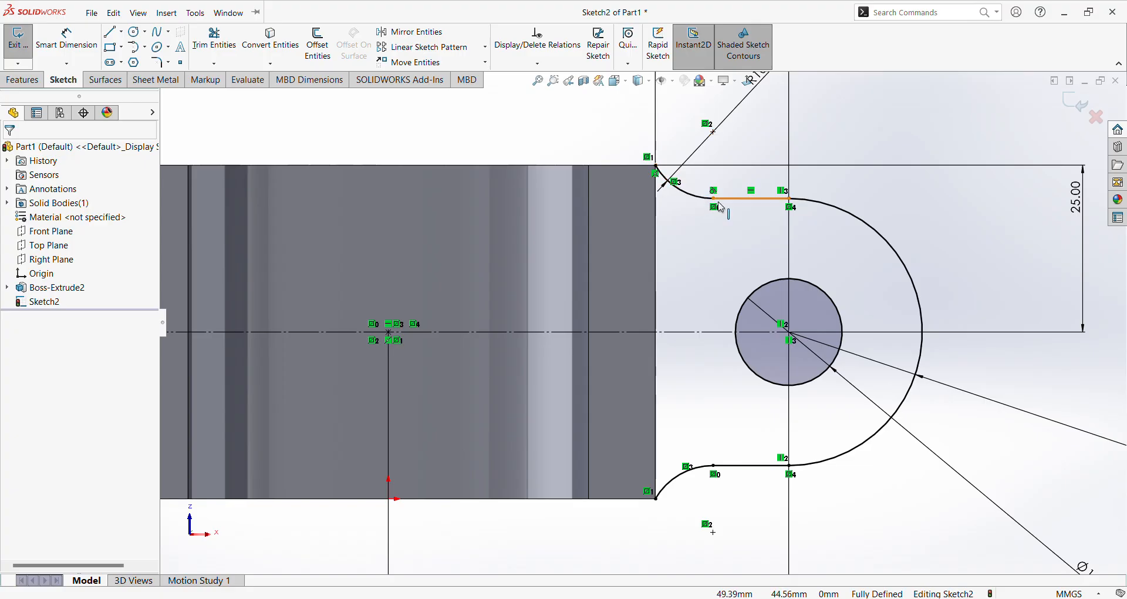
pyautogui.scroll(3, 670, 334)
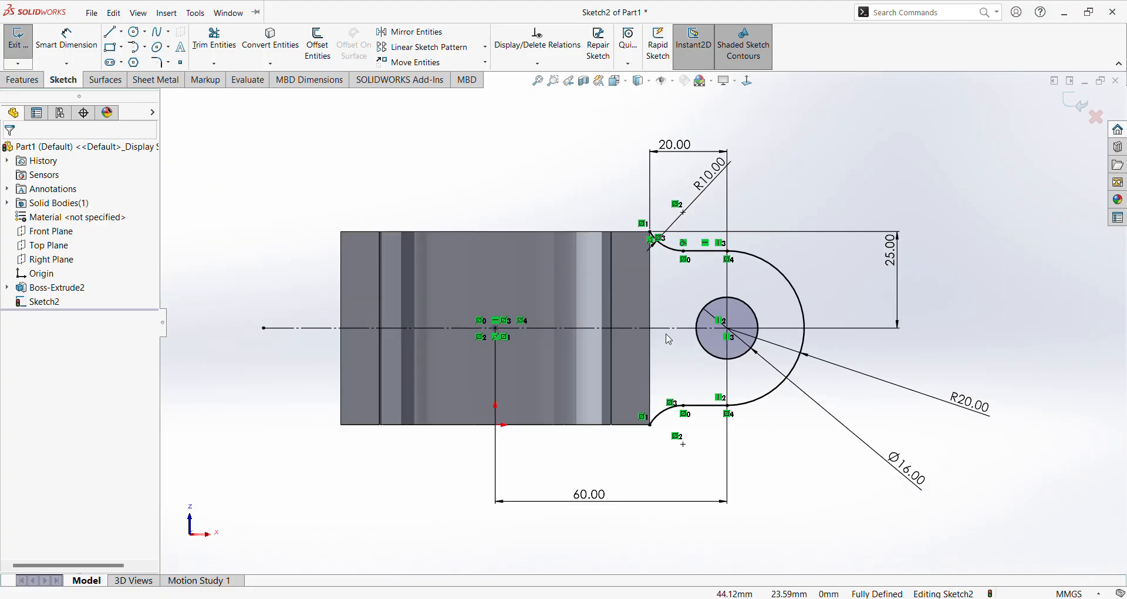
pyautogui.scroll(-3, 693, 253)
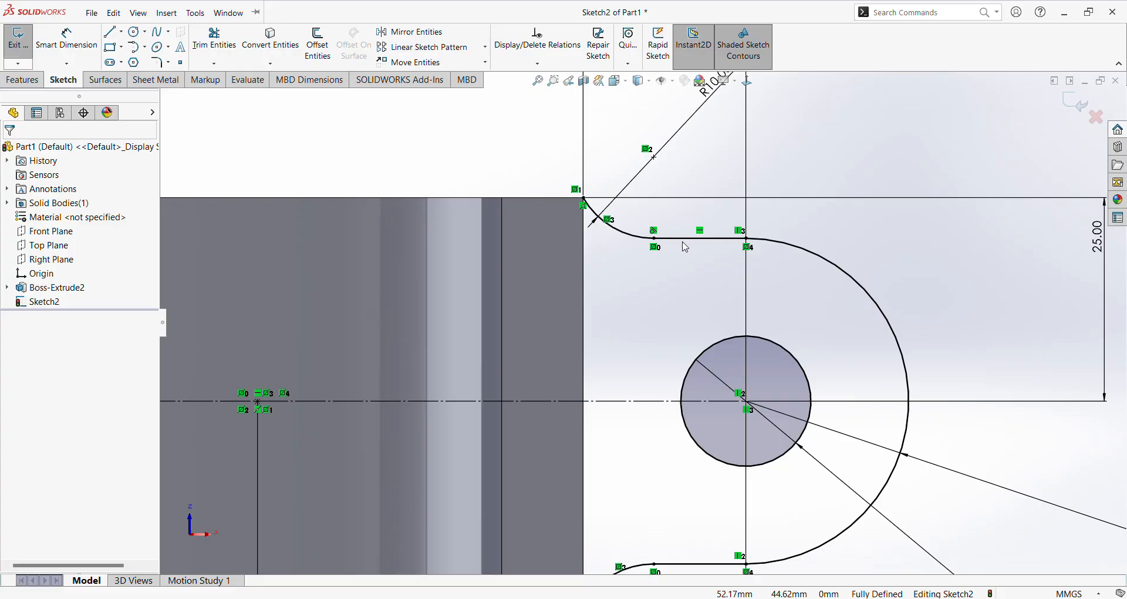
pyautogui.scroll(5, 629, 301)
pyautogui.scroll(-1, 466, 320)
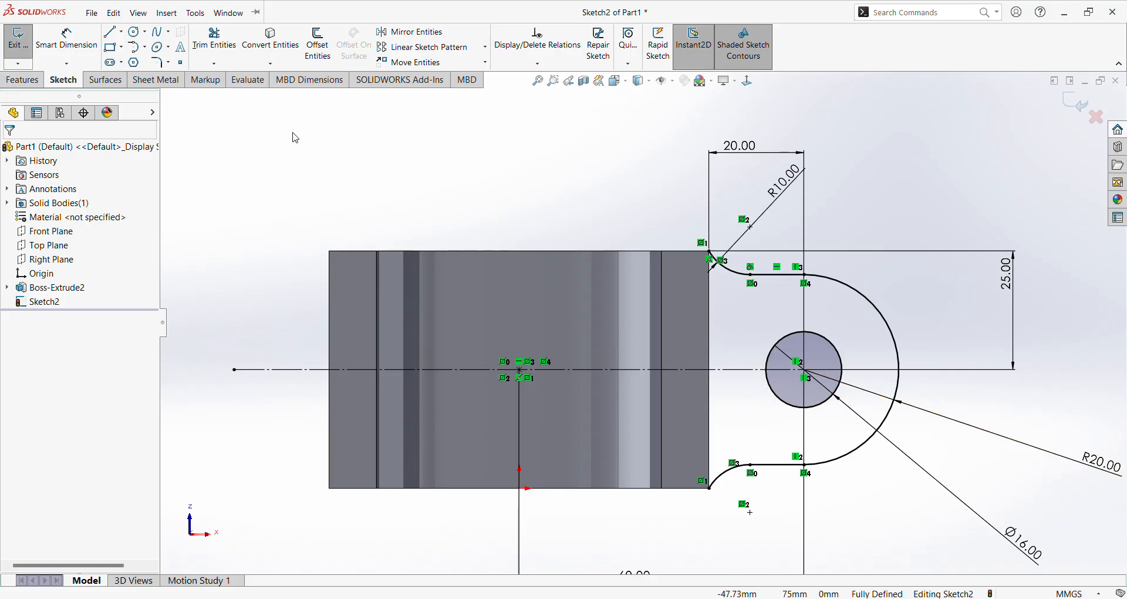
pyautogui.click(22, 79)
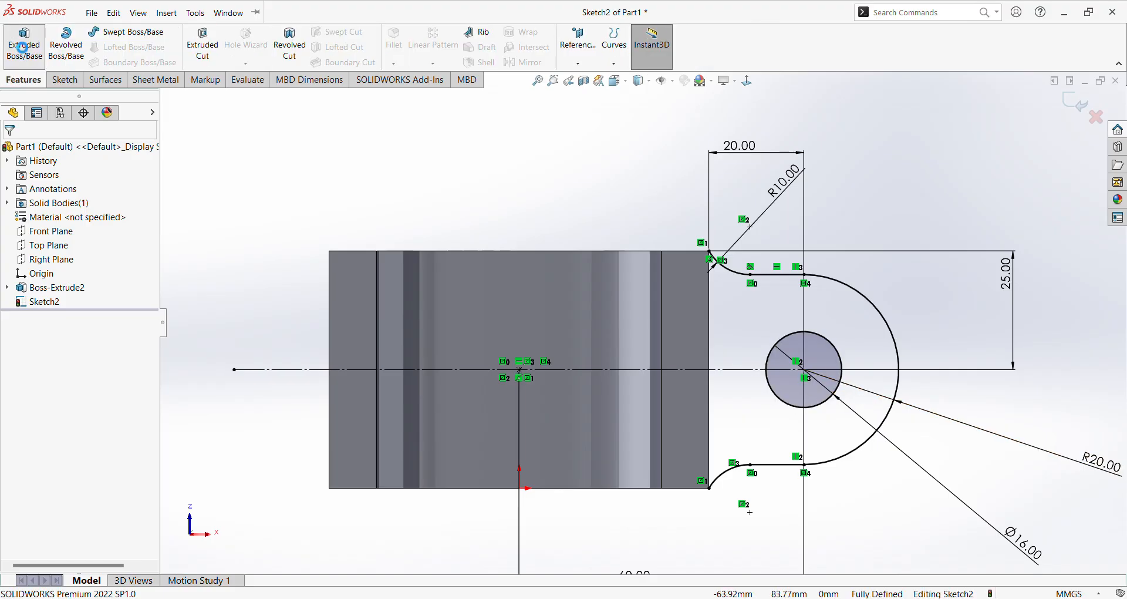
pyautogui.click(22, 47)
pyautogui.click(710, 413)
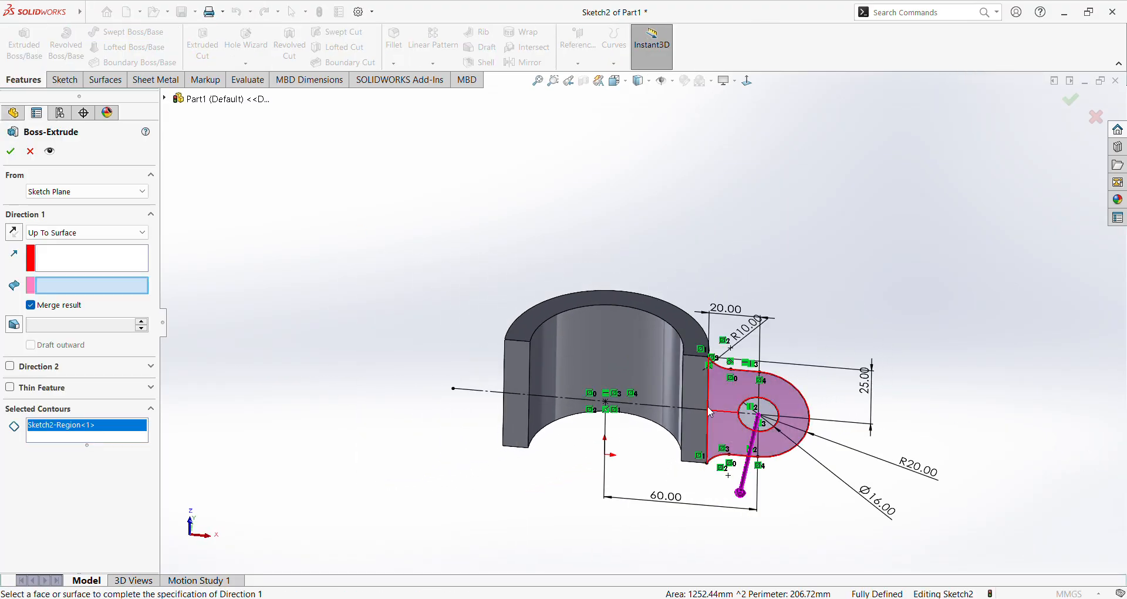
pyautogui.click(689, 379)
pyautogui.moveTo(689, 379)
pyautogui.mouseDown(button='middle')
pyautogui.moveTo(698, 467)
pyautogui.moveTo(667, 536)
pyautogui.moveTo(599, 395)
pyautogui.mouseUp(button='middle')
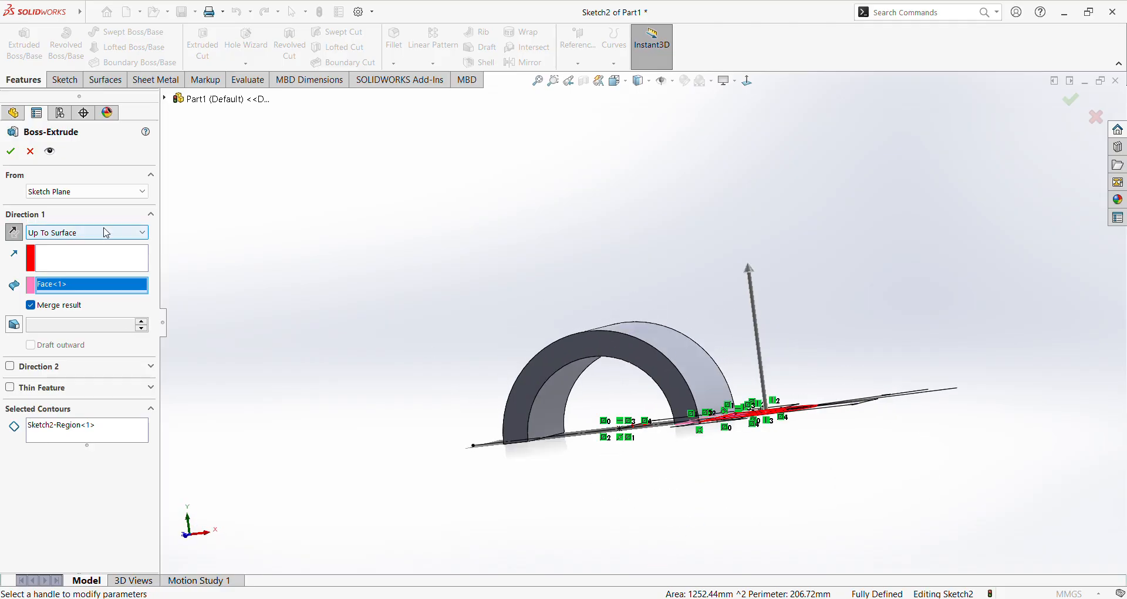
pyautogui.click(52, 245)
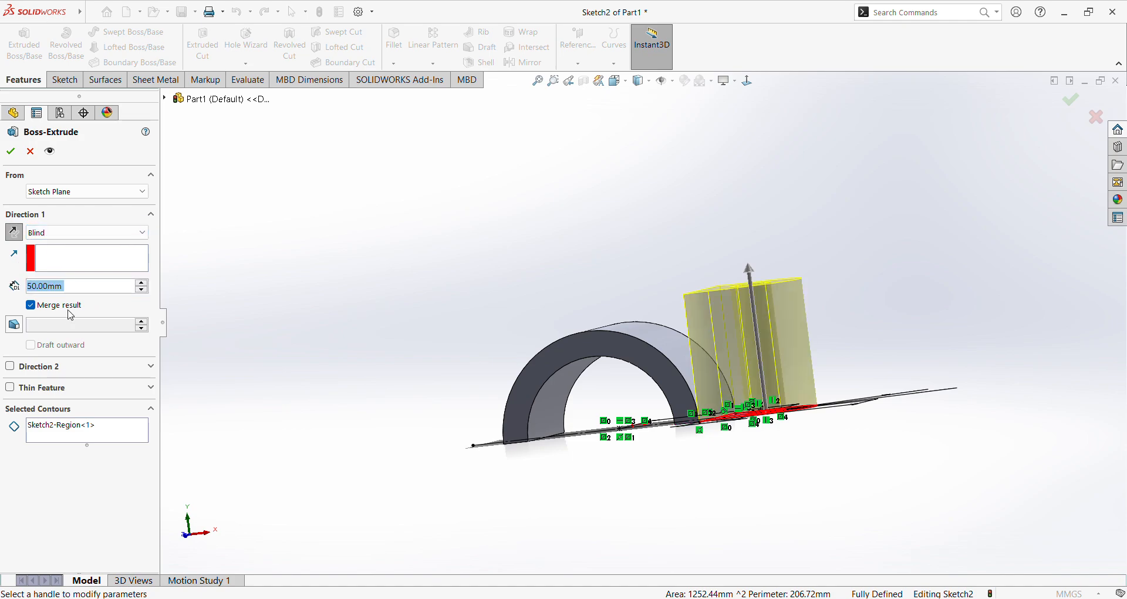
pyautogui.press('BackSpace')
pyautogui.press('Return')
pyautogui.moveTo(350, 441); pyautogui.dragTo(639, 408, button='middle')
pyautogui.scroll(-4, 719, 434)
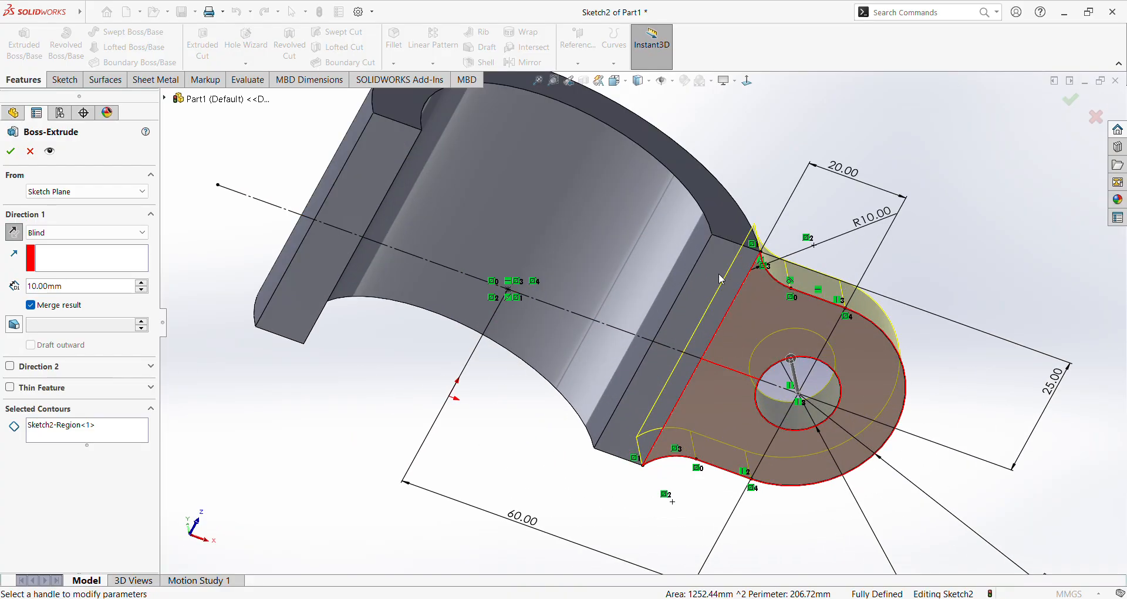
pyautogui.moveTo(644, 308)
pyautogui.mouseDown(button='middle')
pyautogui.moveTo(596, 427)
pyautogui.moveTo(555, 350)
pyautogui.moveTo(579, 499)
pyautogui.moveTo(685, 463)
pyautogui.moveTo(662, 423)
pyautogui.mouseUp(button='middle')
pyautogui.click(662, 374)
pyautogui.moveTo(662, 373); pyautogui.dragTo(665, 348, button='middle')
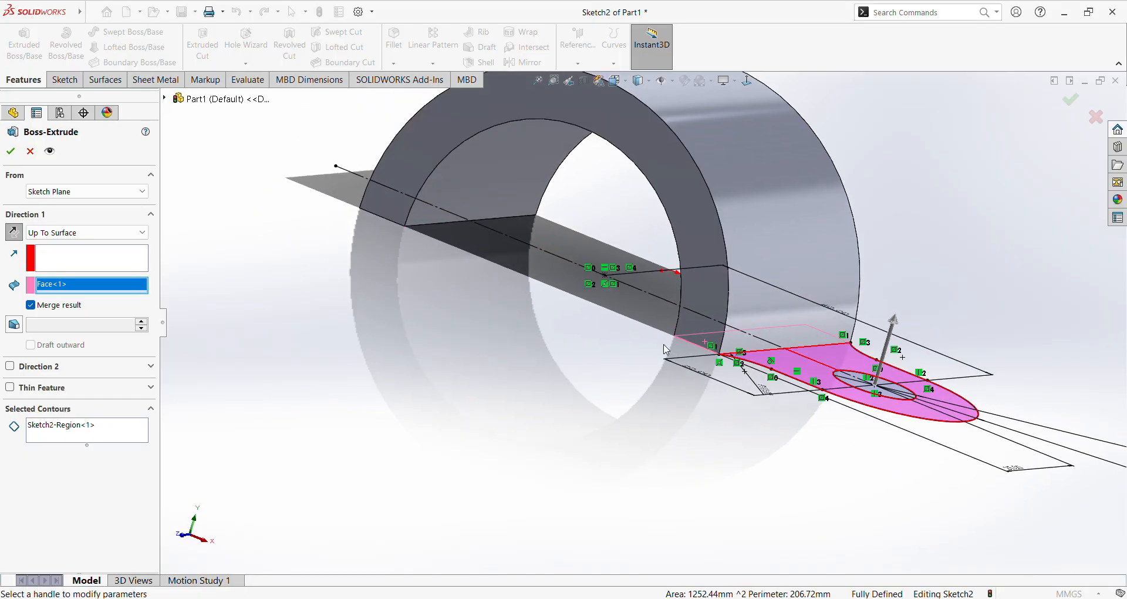
pyautogui.click(893, 321)
pyautogui.click(905, 294)
pyautogui.moveTo(481, 210)
pyautogui.mouseDown(button='middle')
pyautogui.moveTo(701, 421)
pyautogui.moveTo(792, 352)
pyautogui.mouseUp(button='middle')
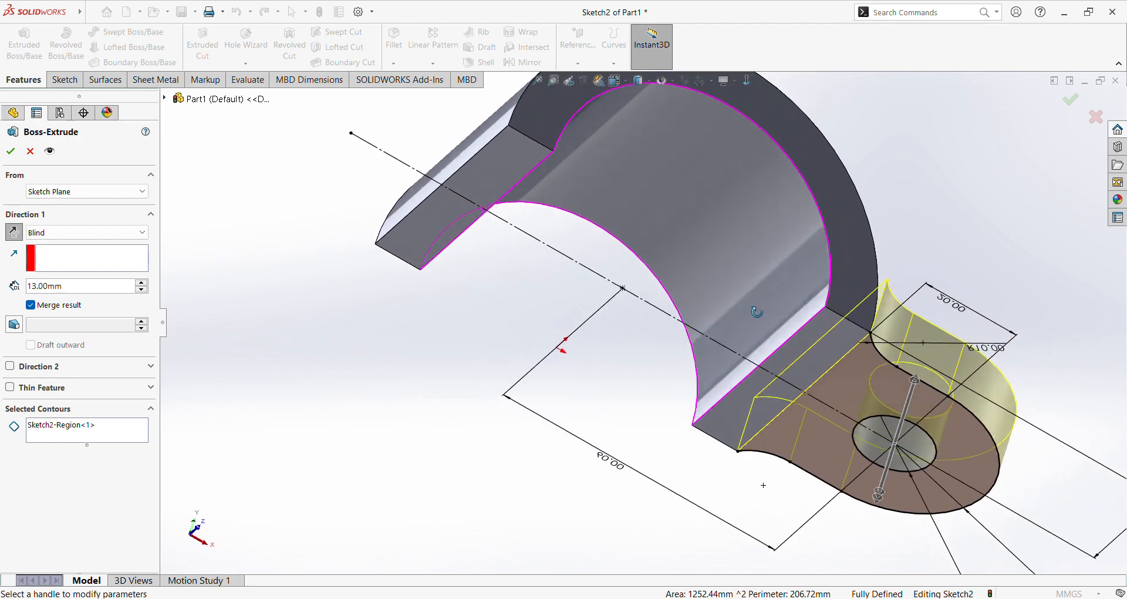
pyautogui.click(801, 358)
pyautogui.click(806, 345)
pyautogui.moveTo(806, 346); pyautogui.dragTo(901, 334, button='middle')
pyautogui.click(1044, 291)
pyautogui.click(1035, 291)
pyautogui.press('Escape')
pyautogui.moveTo(873, 405)
pyautogui.mouseDown(button='middle')
pyautogui.moveTo(664, 442)
pyautogui.moveTo(554, 412)
pyautogui.mouseUp(button='middle')
pyautogui.moveTo(604, 466); pyautogui.dragTo(648, 471, button='middle')
pyautogui.click(24, 45)
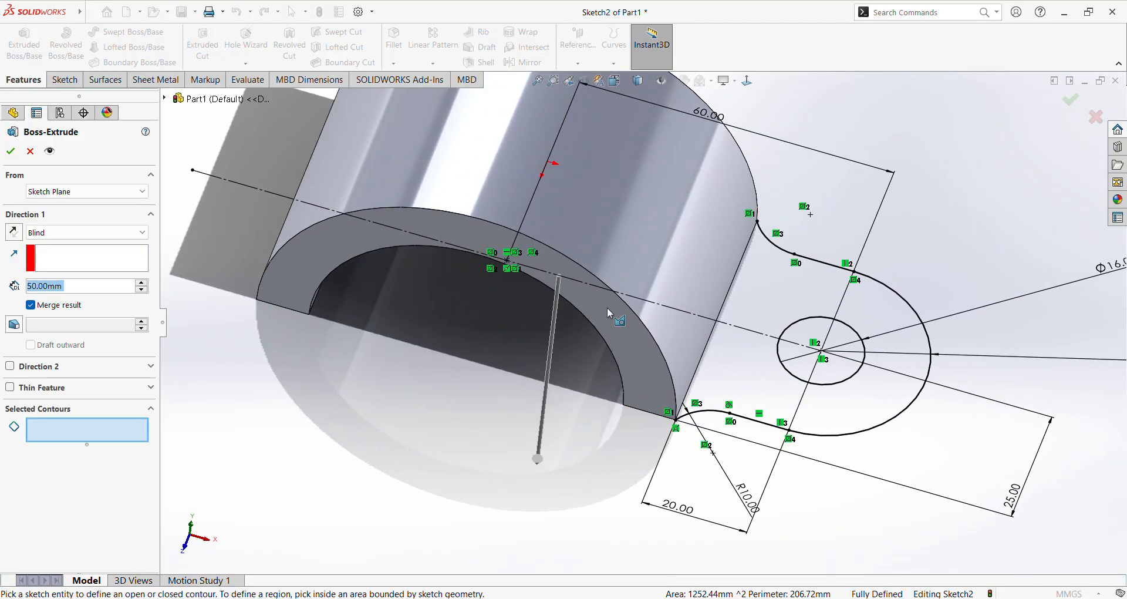
pyautogui.moveTo(721, 516); pyautogui.dragTo(742, 258, button='middle')
pyautogui.scroll(4, 733, 170)
pyautogui.scroll(-5, 683, 182)
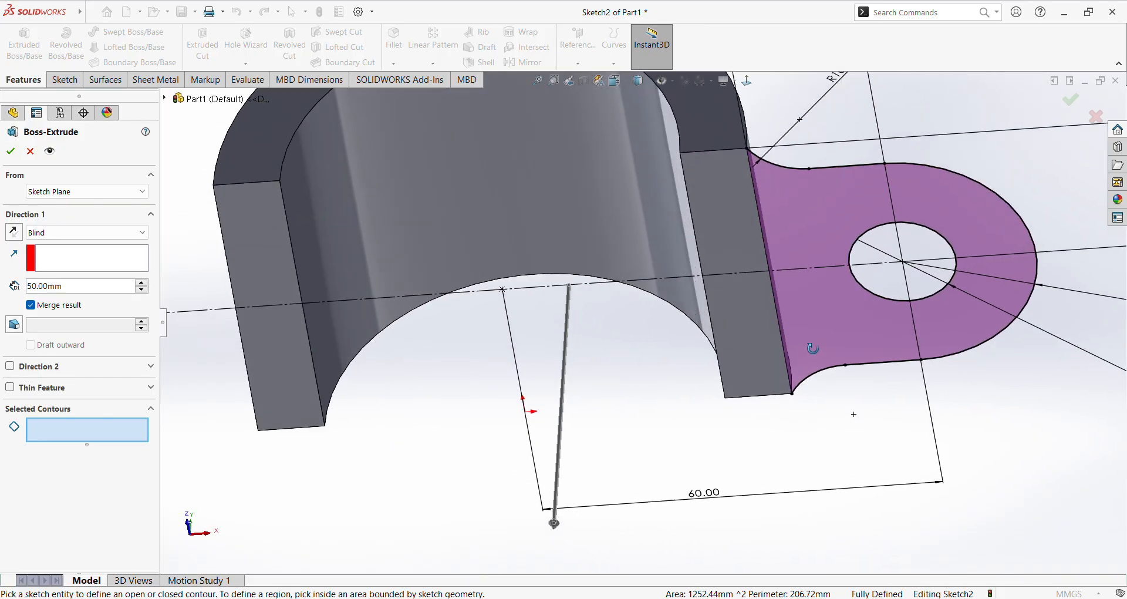
pyautogui.click(782, 232)
pyautogui.click(713, 252)
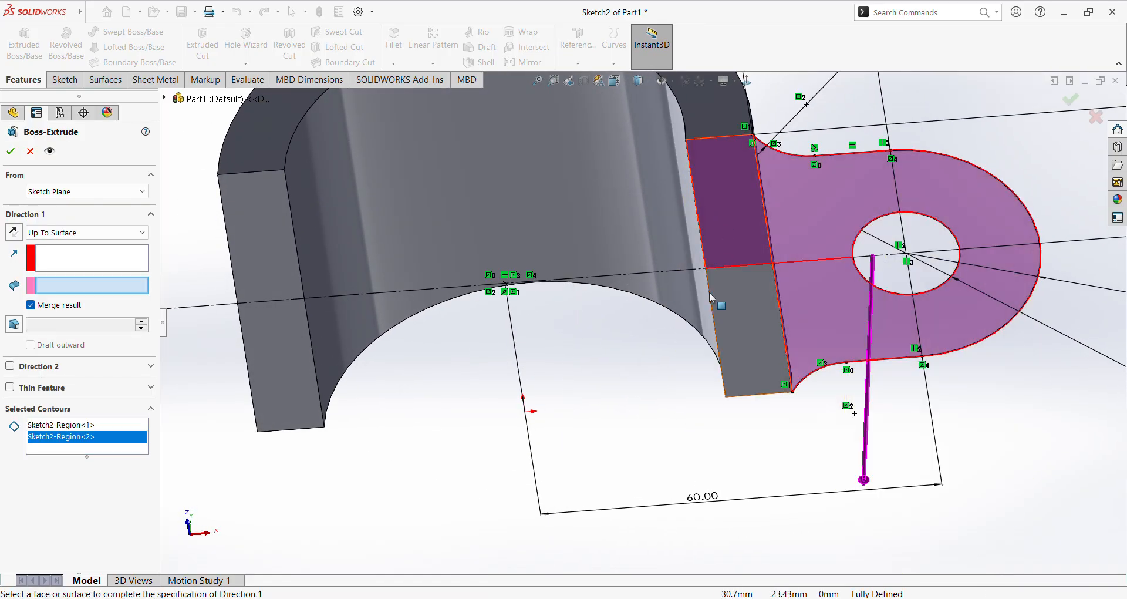
pyautogui.click(731, 319)
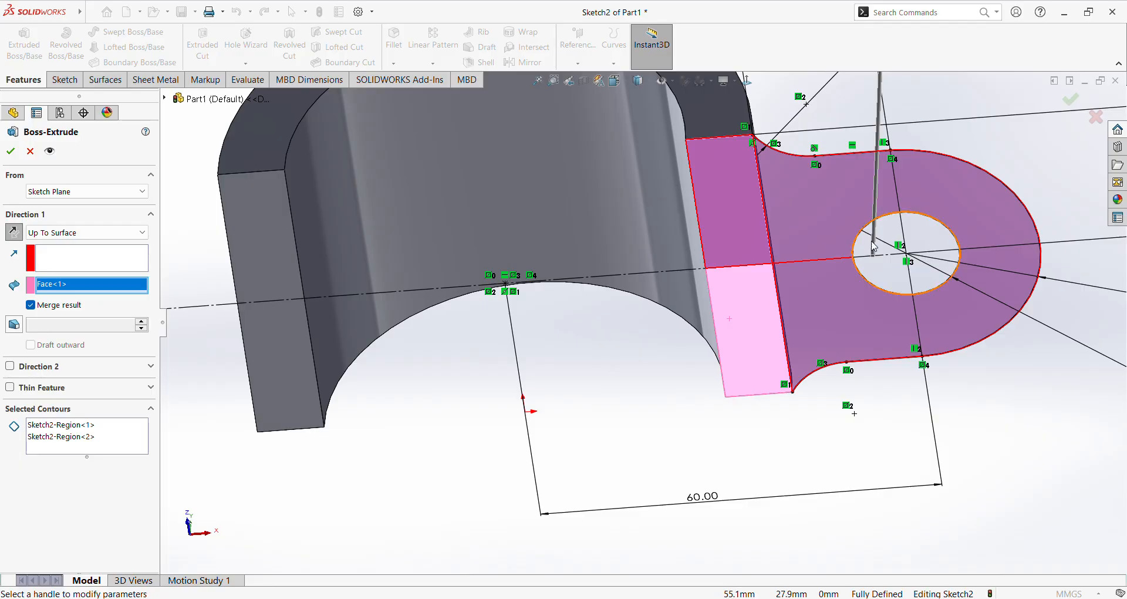
pyautogui.moveTo(873, 242); pyautogui.dragTo(853, 414, button='middle')
pyautogui.scroll(5, 786, 233)
pyautogui.scroll(-6, 867, 115)
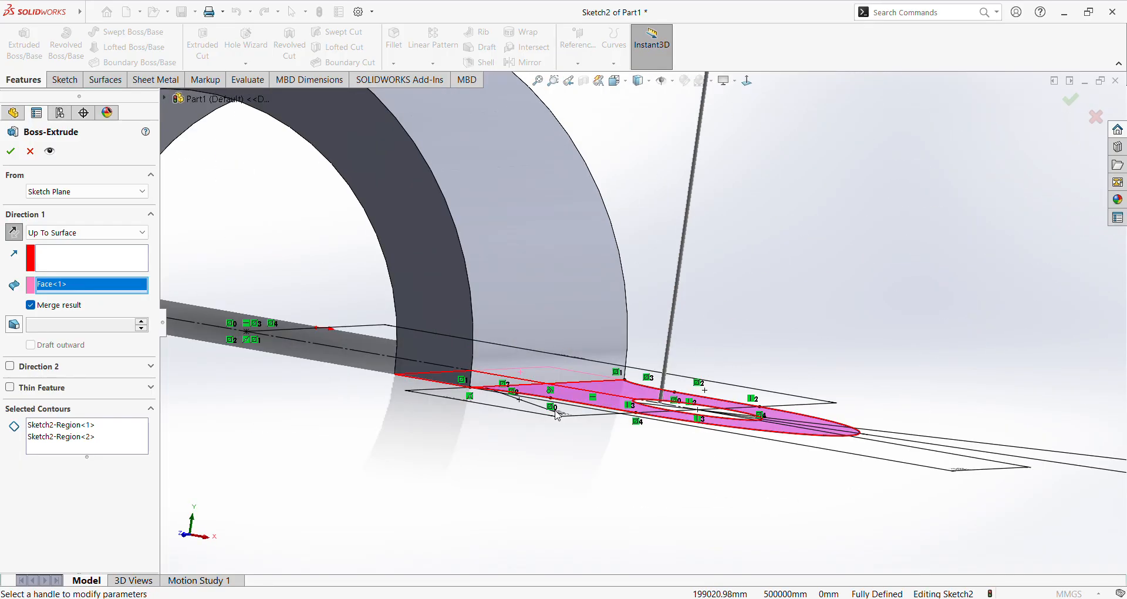
pyautogui.press('Escape')
# Step: Begin a boss extrusion using the lug region and both halves of the half-ring's adjoining flat end face as contours
pyautogui.moveTo(559, 404); pyautogui.dragTo(590, 467, button='middle')
pyautogui.scroll(5, 617, 424)
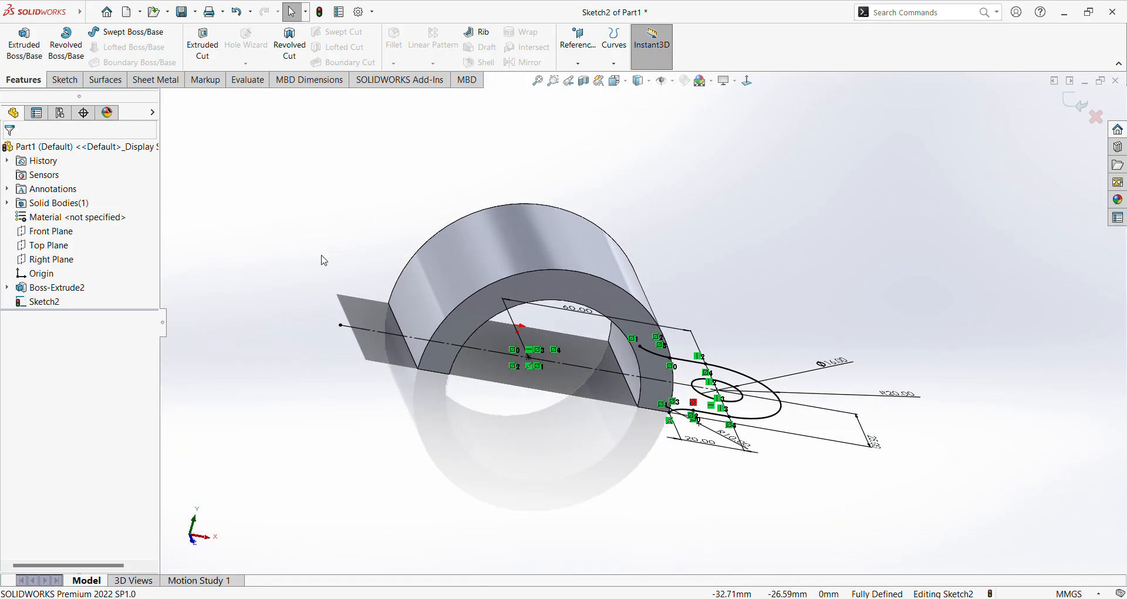
pyautogui.click(34, 44)
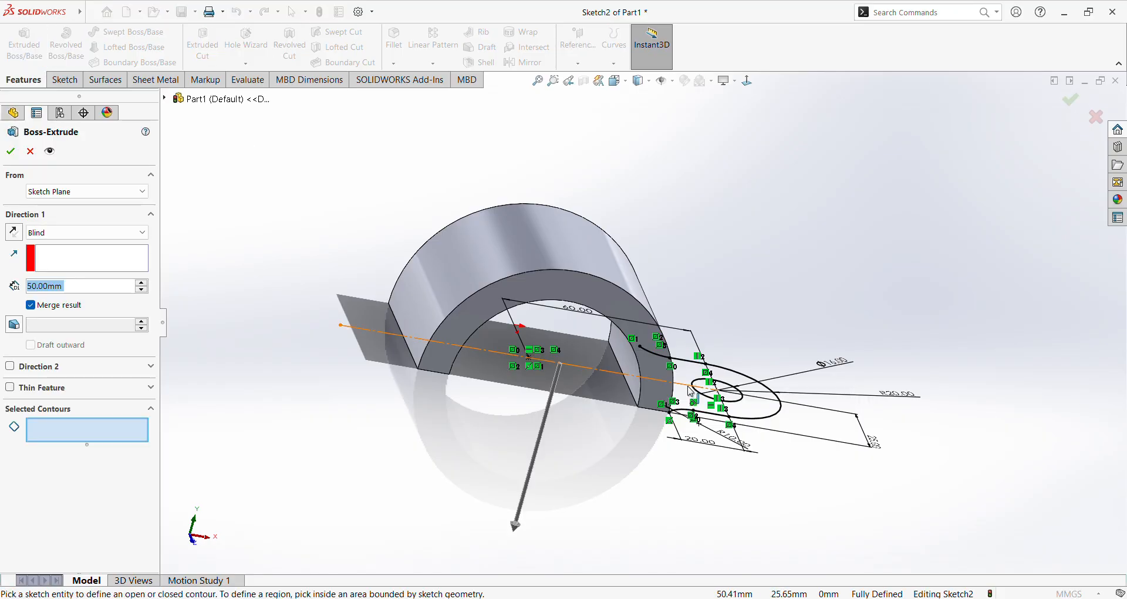
pyautogui.click(683, 401)
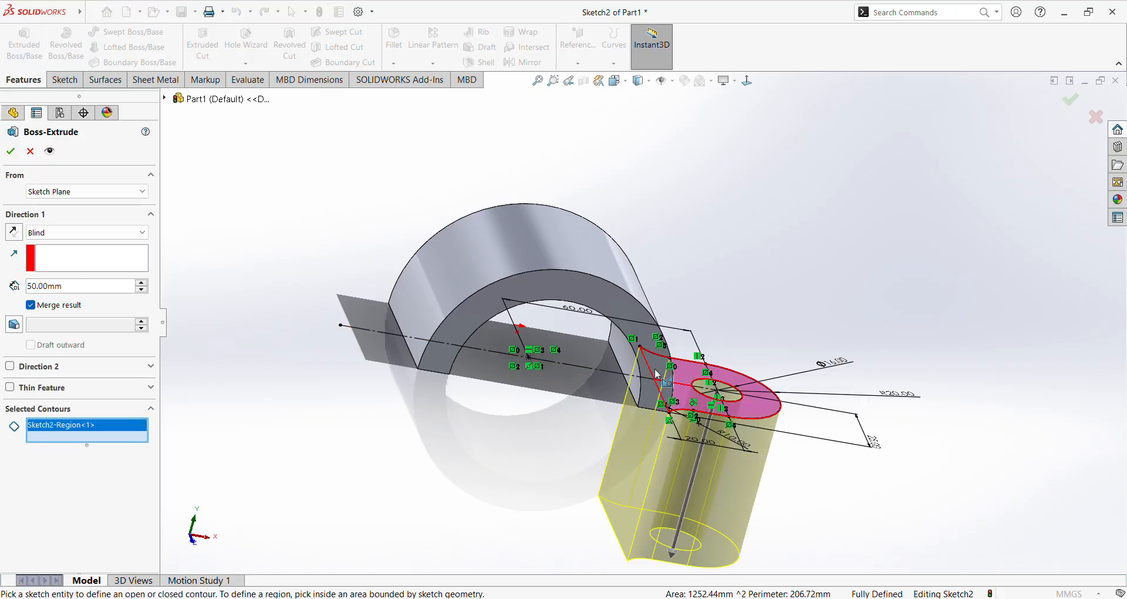
pyautogui.moveTo(619, 423); pyautogui.dragTo(645, 370, button='middle')
pyautogui.moveTo(621, 427)
pyautogui.mouseDown(button='middle')
pyautogui.moveTo(645, 383)
pyautogui.moveTo(646, 266)
pyautogui.mouseUp(button='middle')
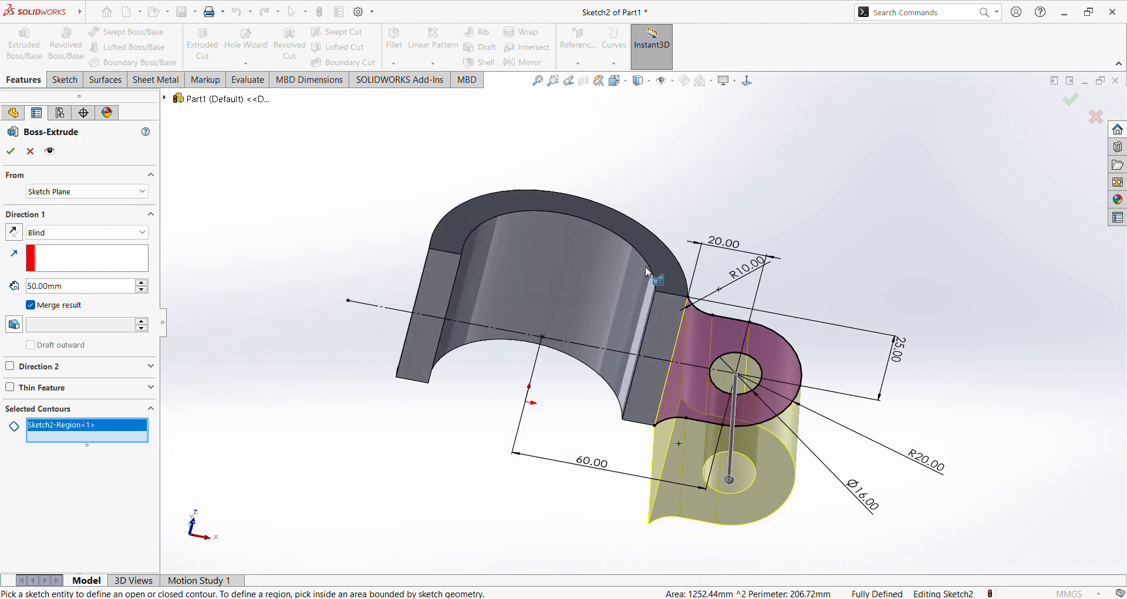
pyautogui.click(656, 329)
pyautogui.moveTo(656, 328); pyautogui.dragTo(635, 371, button='middle')
pyautogui.click(643, 375)
pyautogui.moveTo(559, 376); pyautogui.dragTo(518, 501, button='middle')
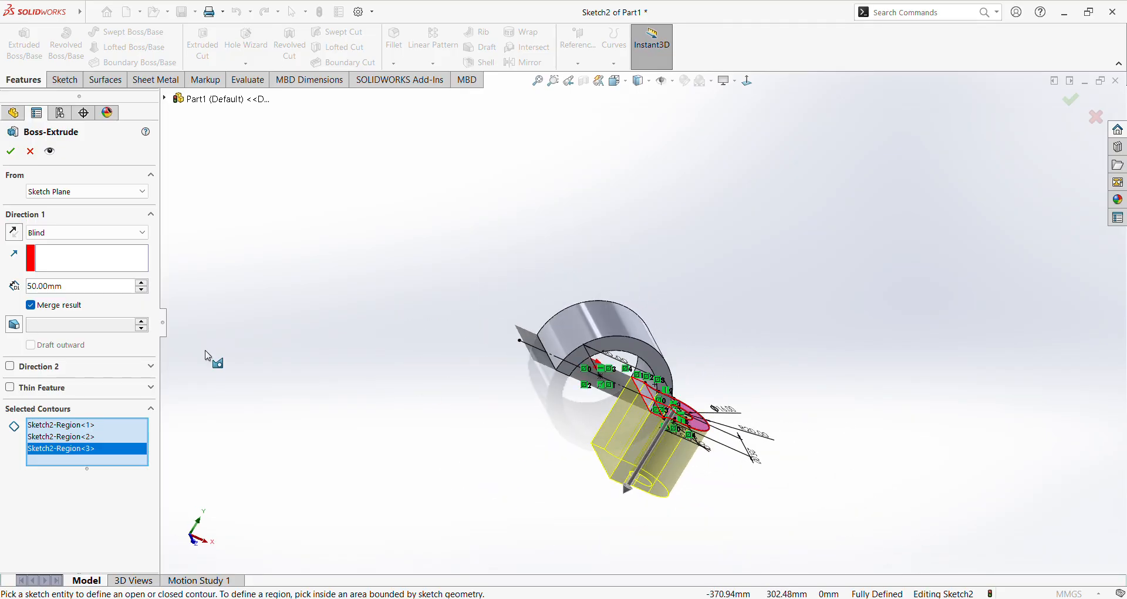
# Step: Reverse the lug extrusion so it rises alongside the half-ring and complete it with a blind depth of 10 mm
pyautogui.click(18, 235)
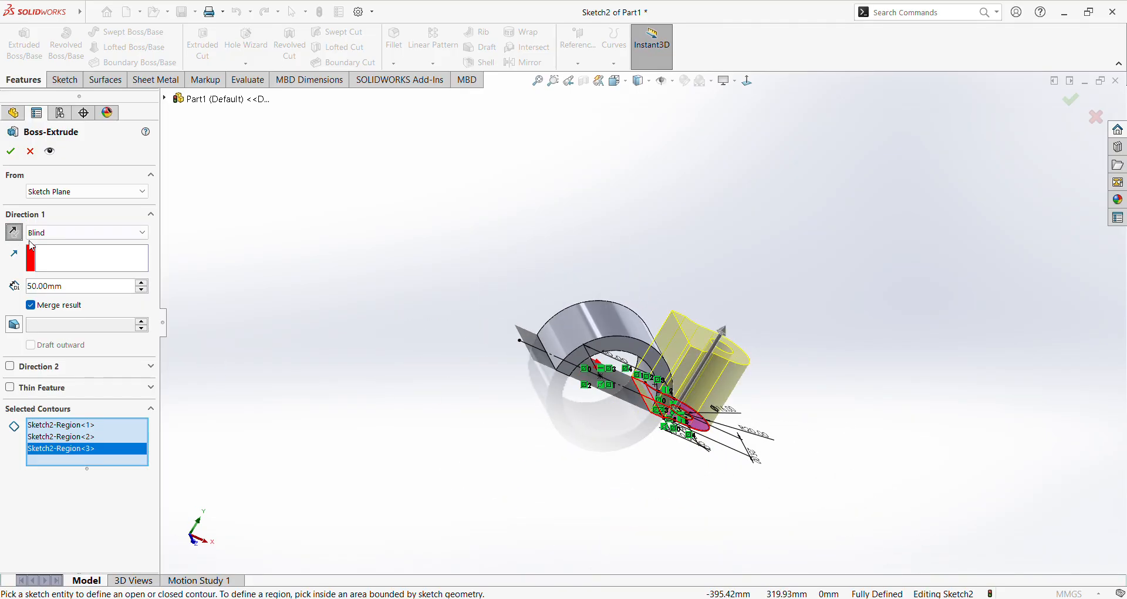
pyautogui.click(101, 292)
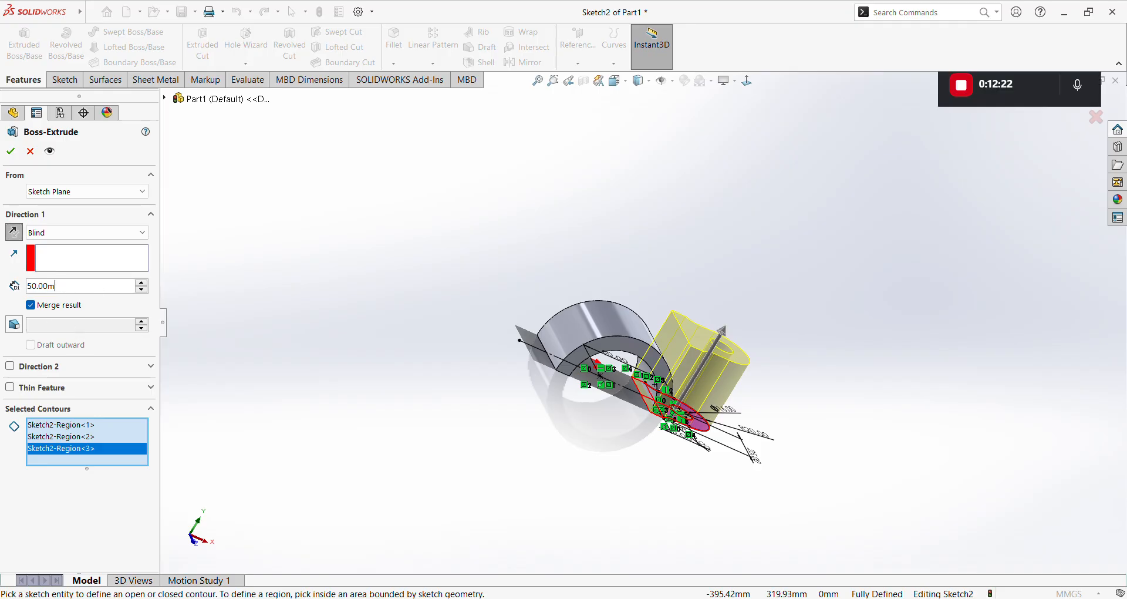
pyautogui.press('BackSpace')
pyautogui.press('BackSpace')
pyautogui.press('BackSpace')
pyautogui.write('10')
pyautogui.press('Return')
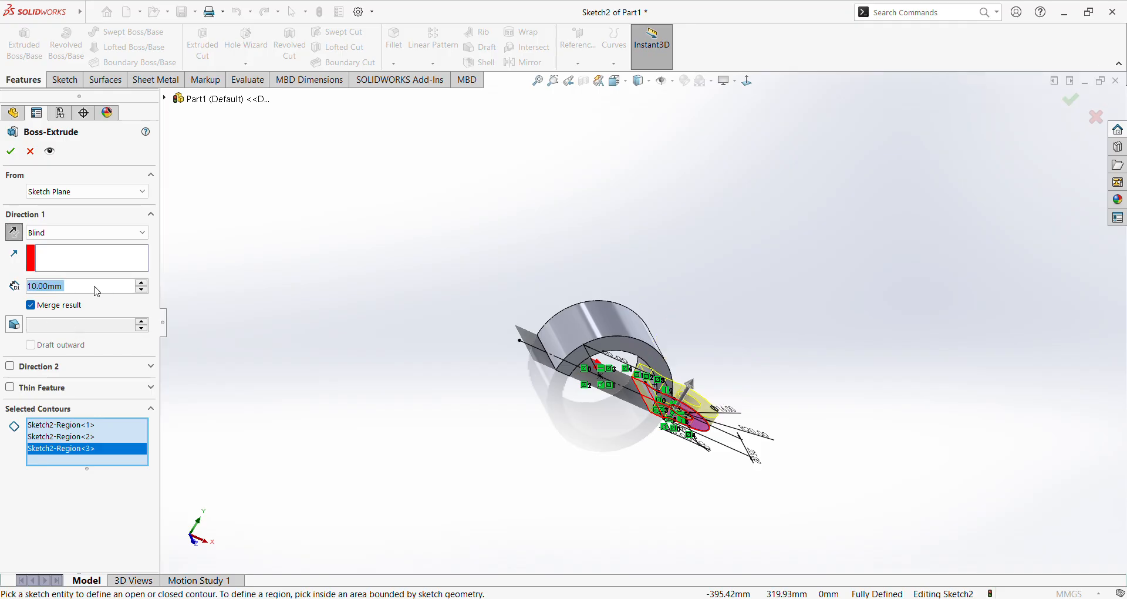
pyautogui.click(13, 153)
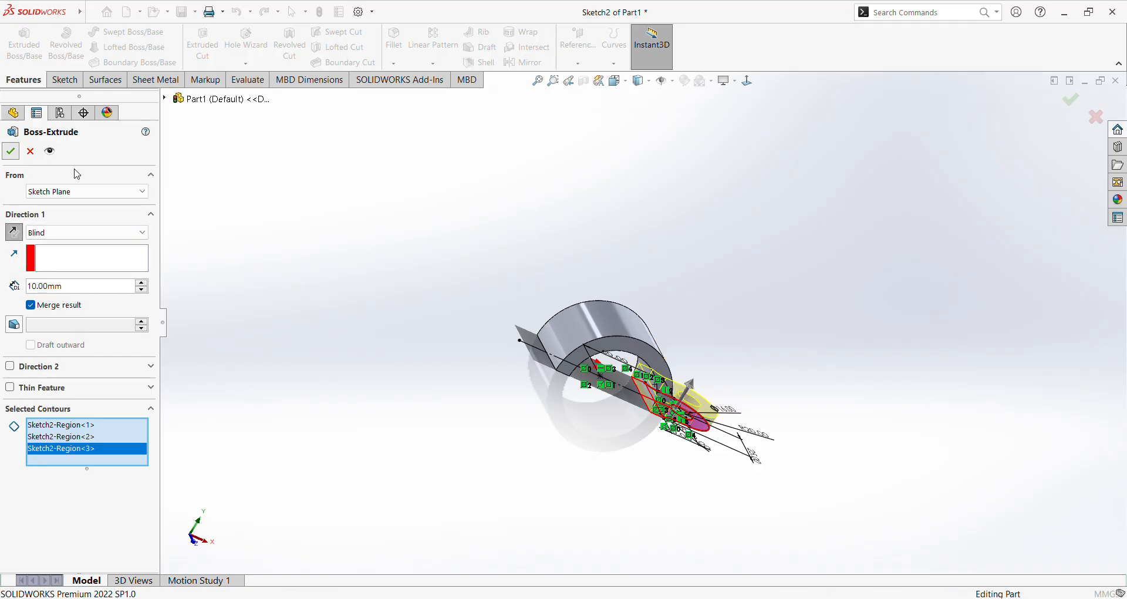
# Step: Examine the extruded lug, its through hole and the joint between the lug and the half-ring
pyautogui.moveTo(521, 317); pyautogui.dragTo(380, 346, button='middle')
pyautogui.scroll(-4, 643, 393)
pyautogui.moveTo(642, 388); pyautogui.dragTo(783, 436, button='middle')
pyautogui.press('Escape')
pyautogui.scroll(-3, 750, 411)
pyautogui.scroll(2, 708, 354)
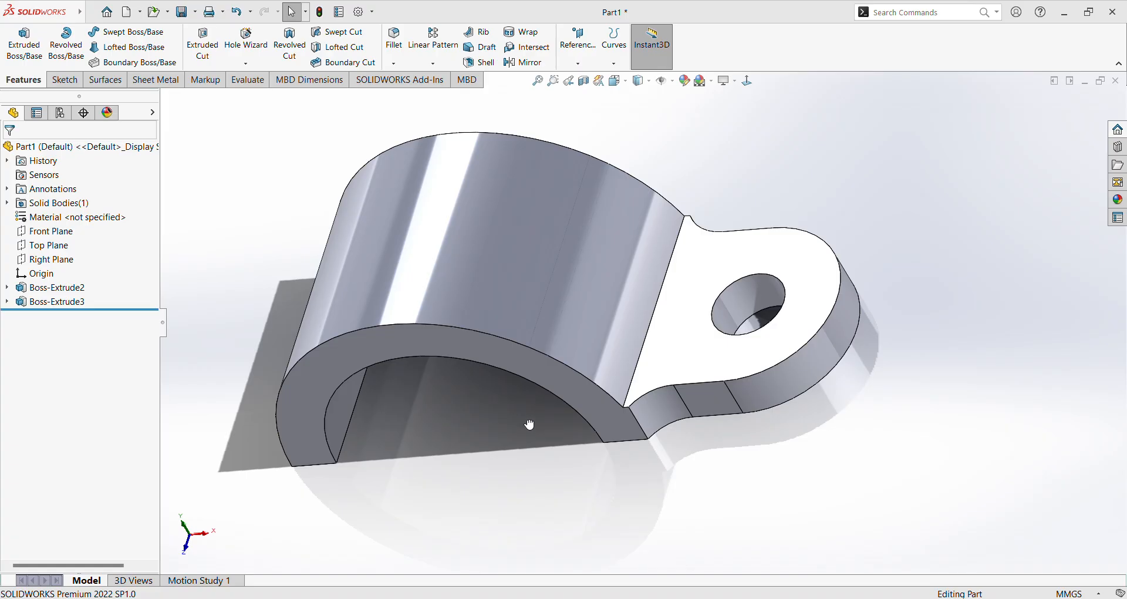
pyautogui.moveTo(551, 471); pyautogui.dragTo(574, 408, button='middle')
pyautogui.scroll(3, 352, 388)
pyautogui.moveTo(360, 377); pyautogui.dragTo(335, 365, button='middle')
pyautogui.moveTo(420, 337); pyautogui.dragTo(593, 286, button='middle')
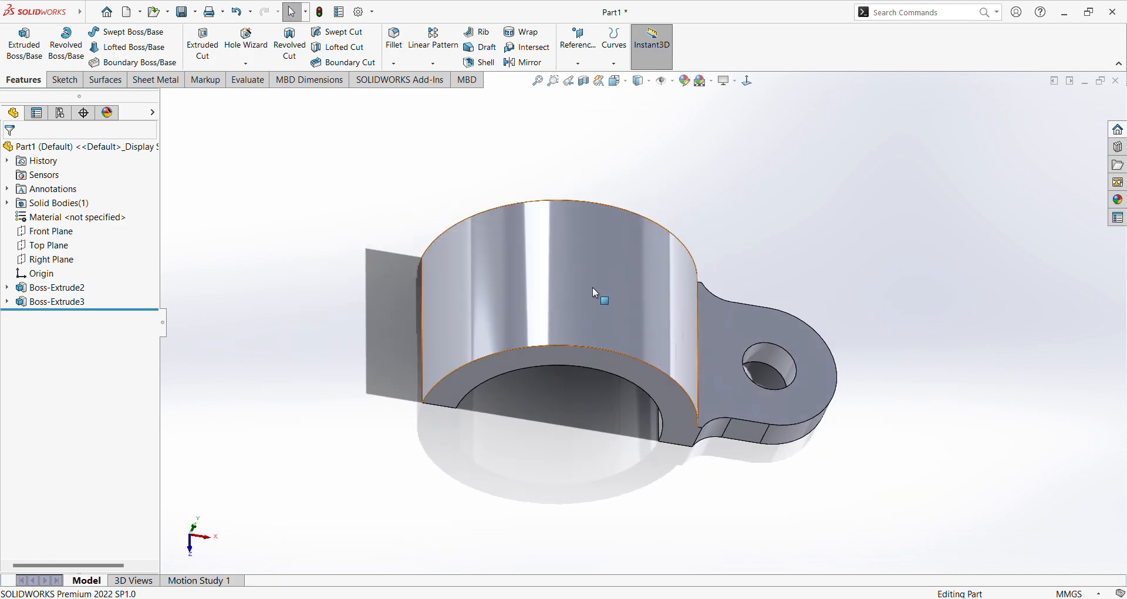
# Step: Mirror the lug extrusion about the Right Plane to the opposite side of the half-ring
pyautogui.click(530, 65)
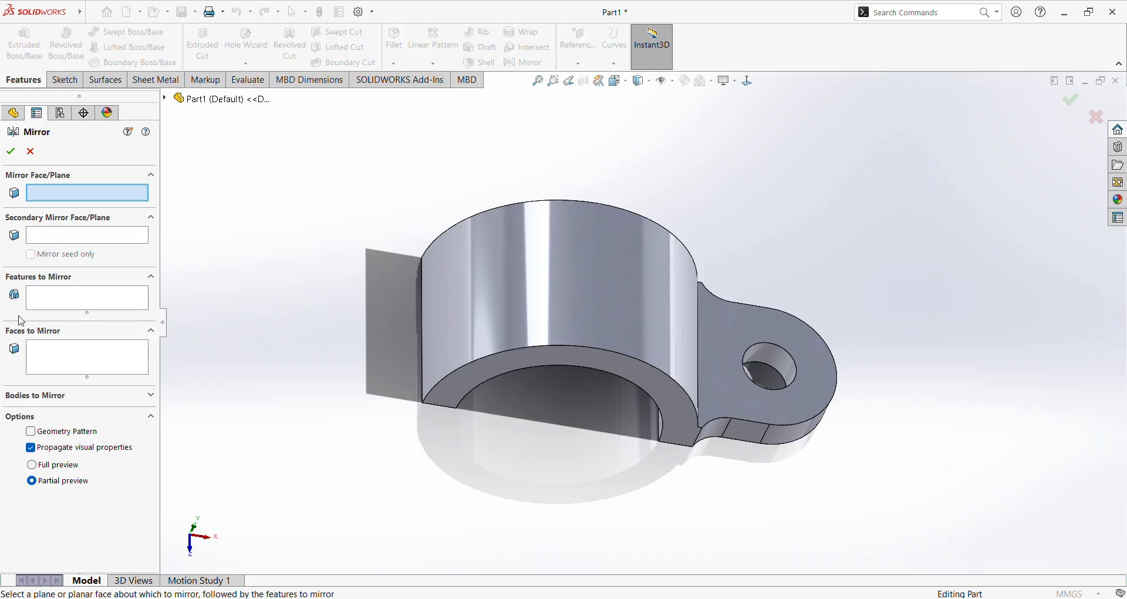
pyautogui.click(48, 302)
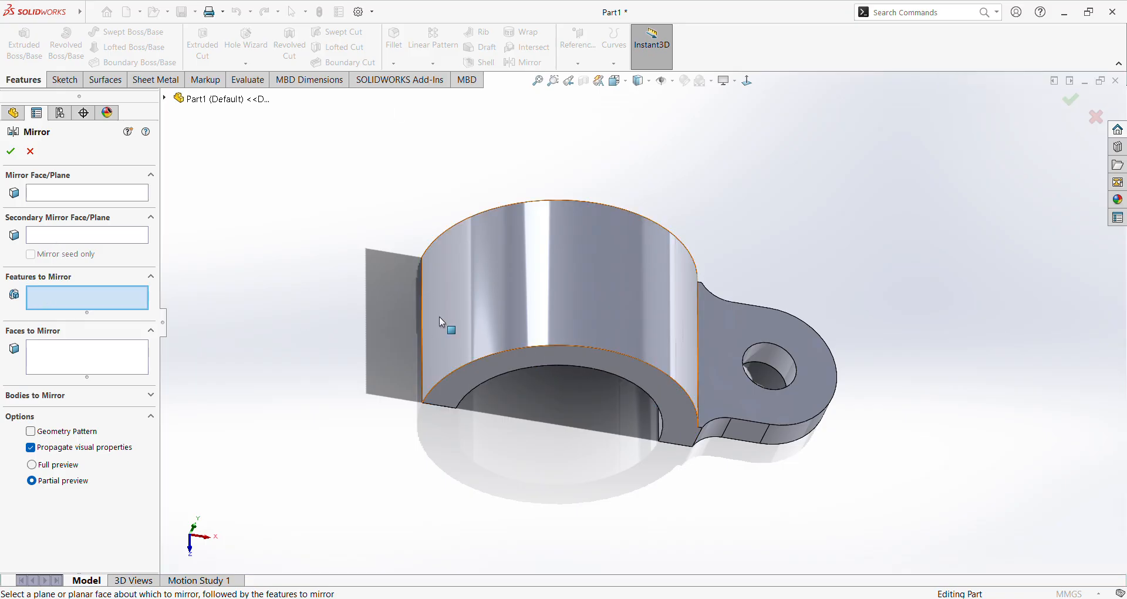
pyautogui.click(165, 98)
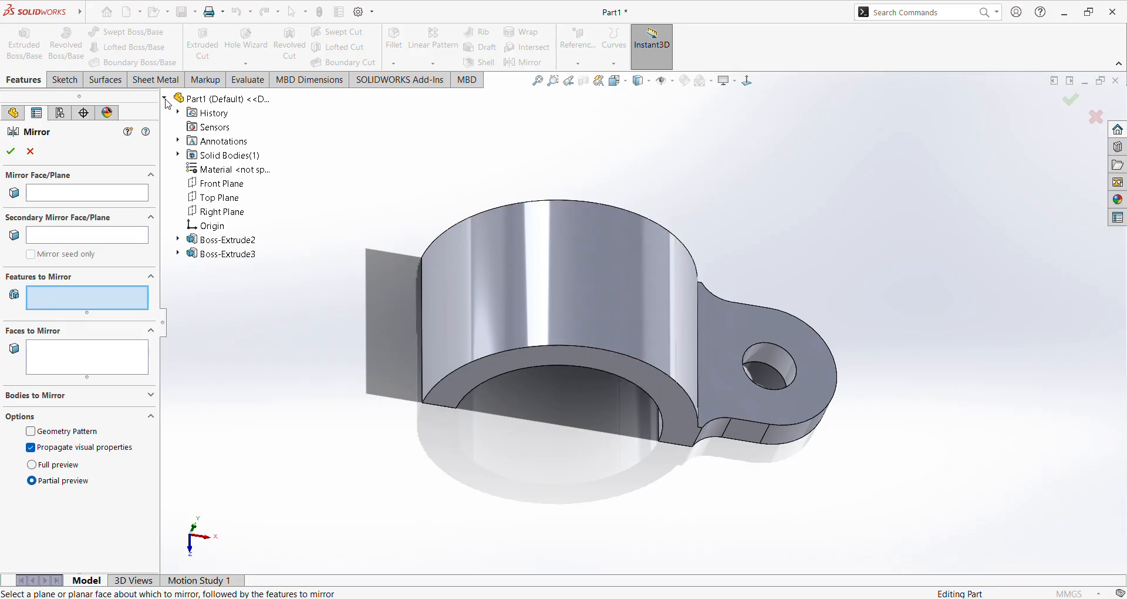
pyautogui.click(222, 254)
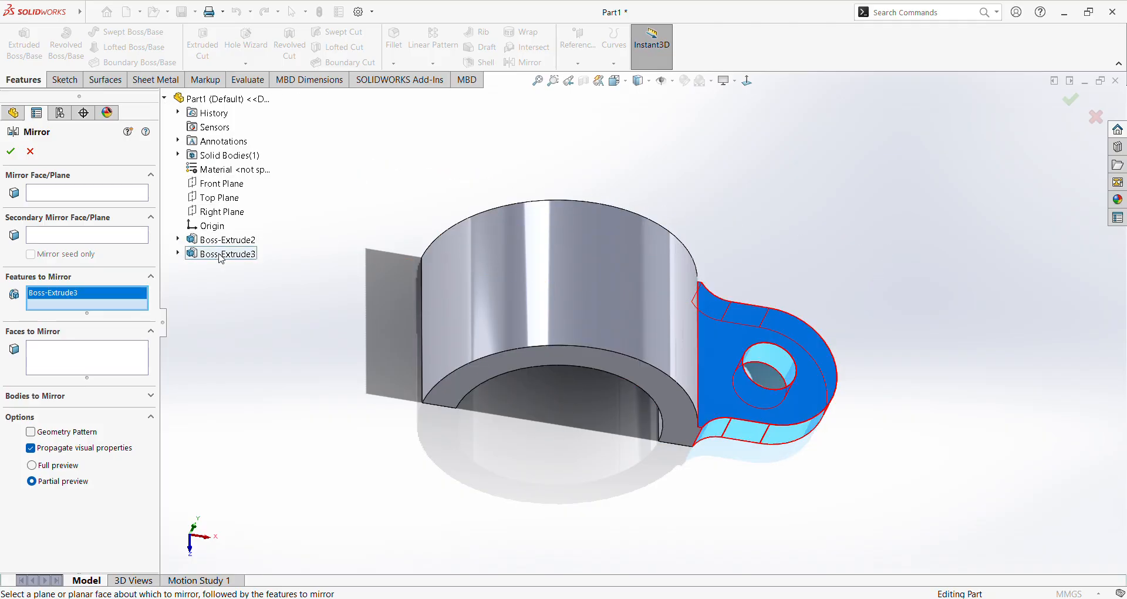
pyautogui.click(52, 194)
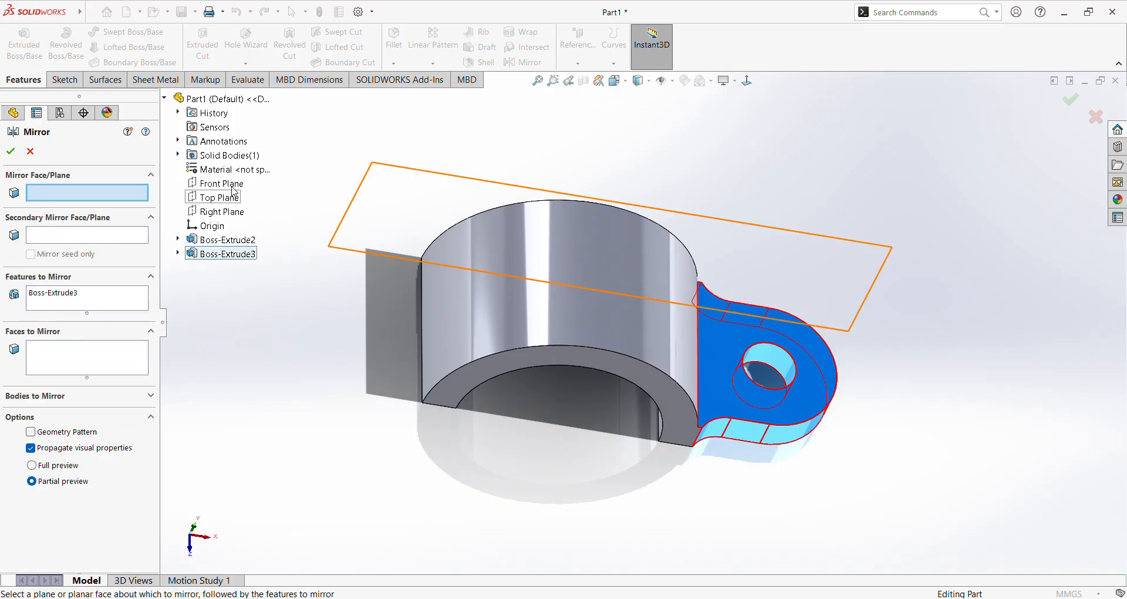
pyautogui.click(226, 212)
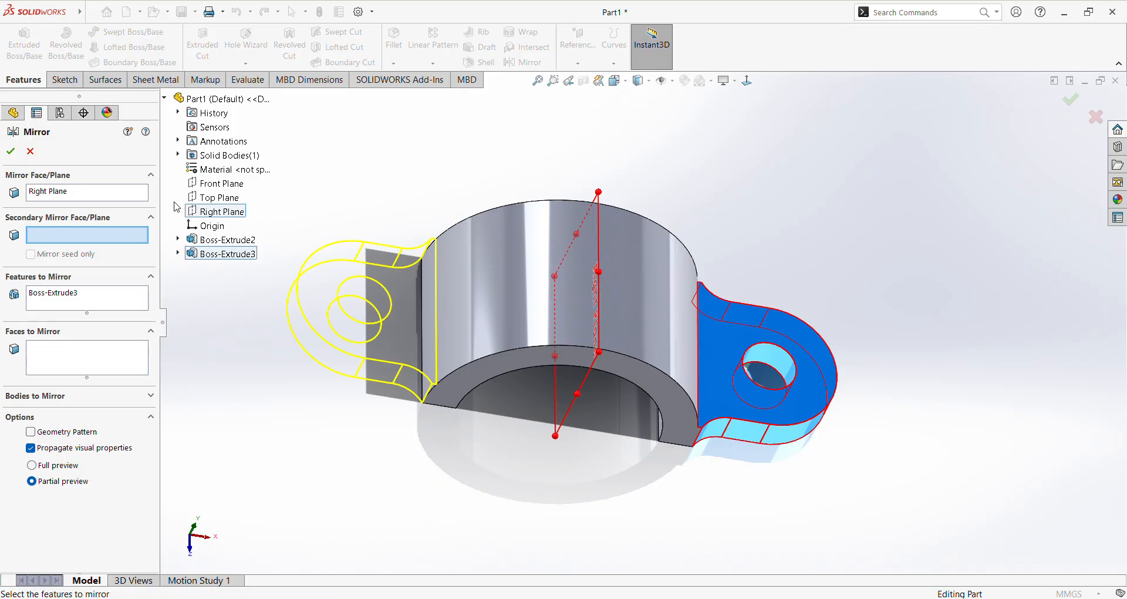
pyautogui.click(10, 151)
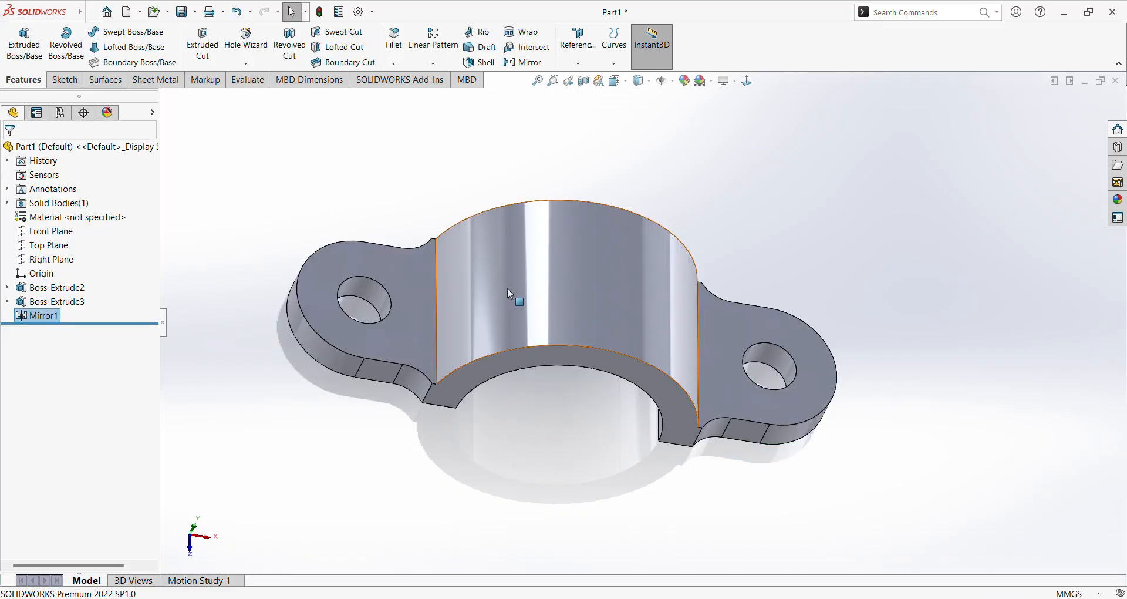
# Step: Sketch a downward-opening-free lower semicircle of about 30 mm radius on the Front Plane, centred directly above the origin and half-ring
pyautogui.moveTo(502, 405); pyautogui.dragTo(552, 371, button='middle')
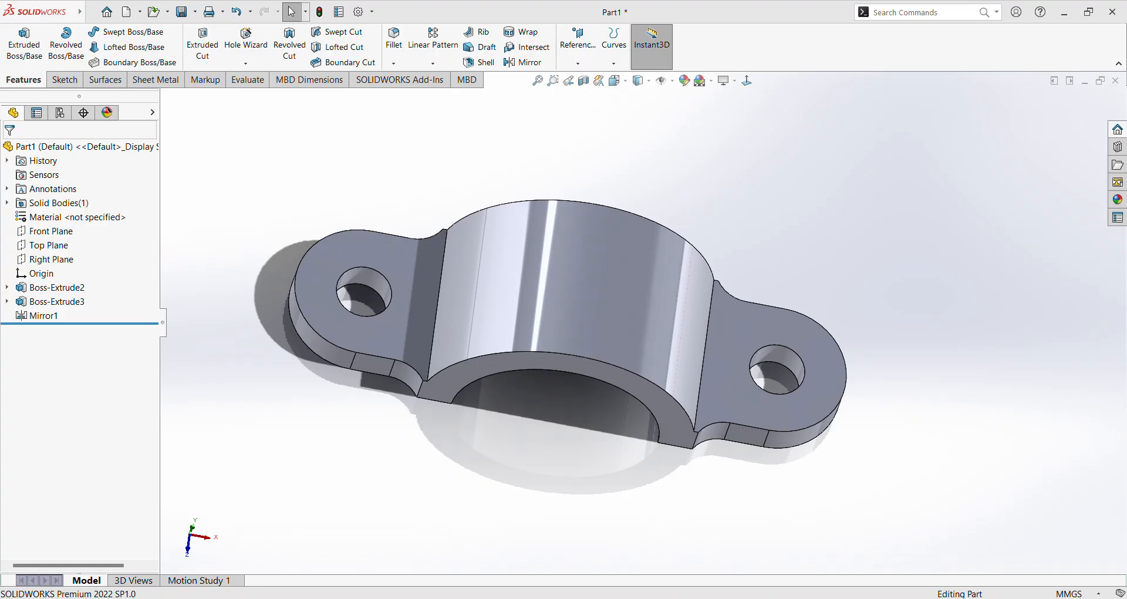
pyautogui.click(47, 231)
pyautogui.click(86, 229)
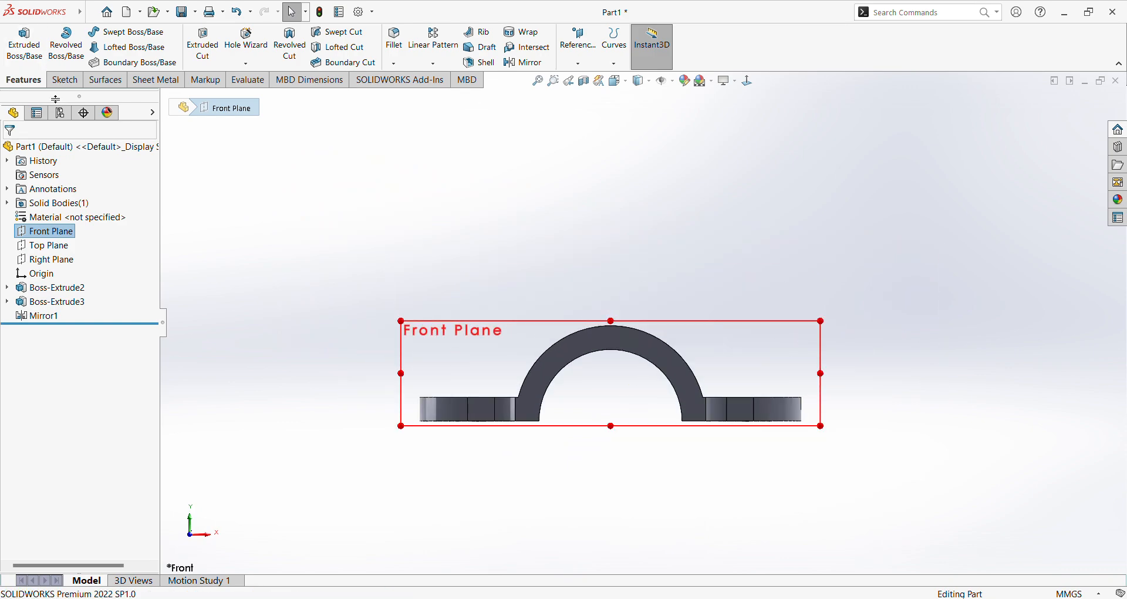
pyautogui.click(64, 80)
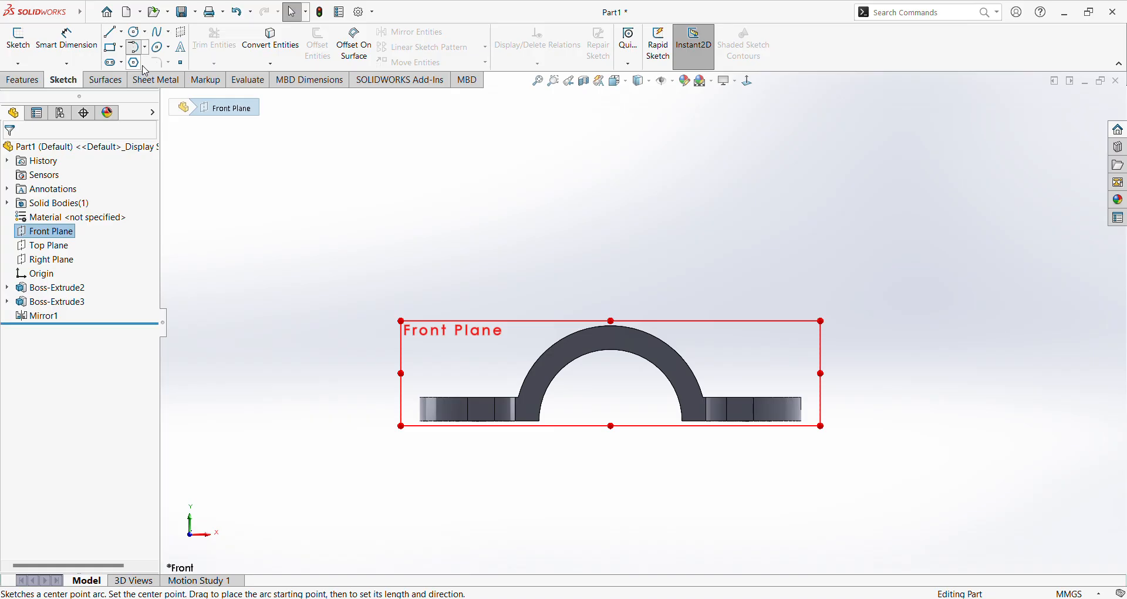
pyautogui.click(135, 48)
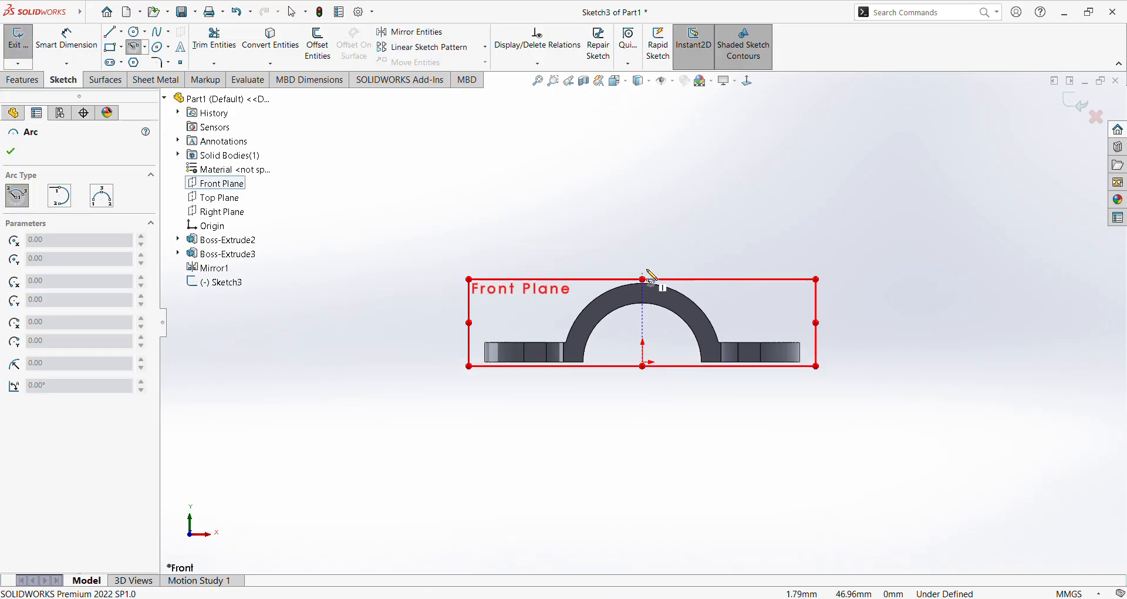
pyautogui.click(643, 175)
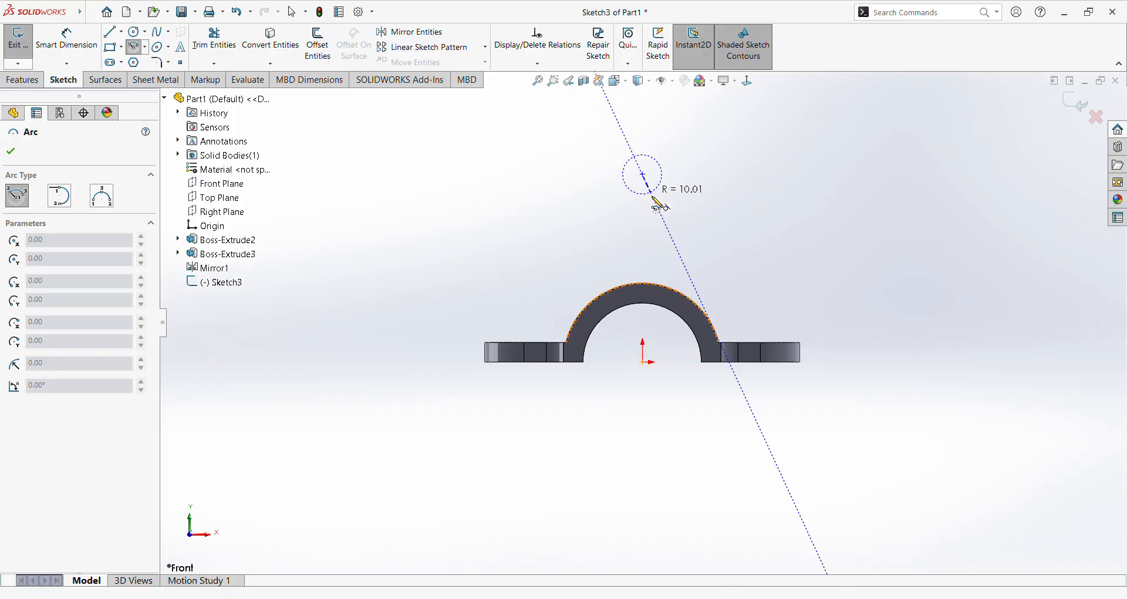
pyautogui.click(702, 176)
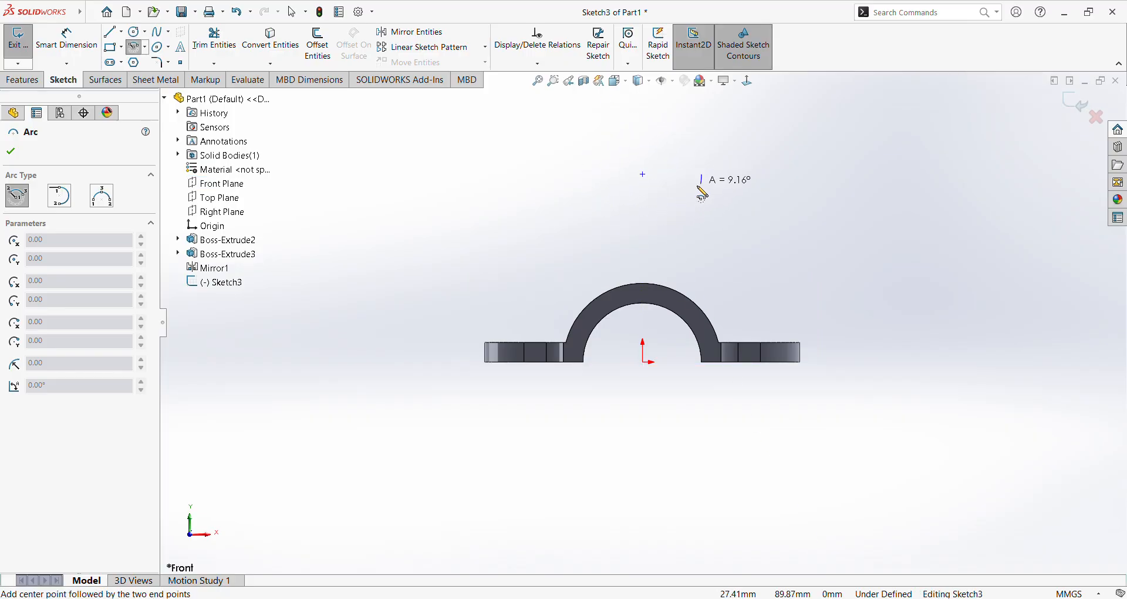
pyautogui.click(612, 176)
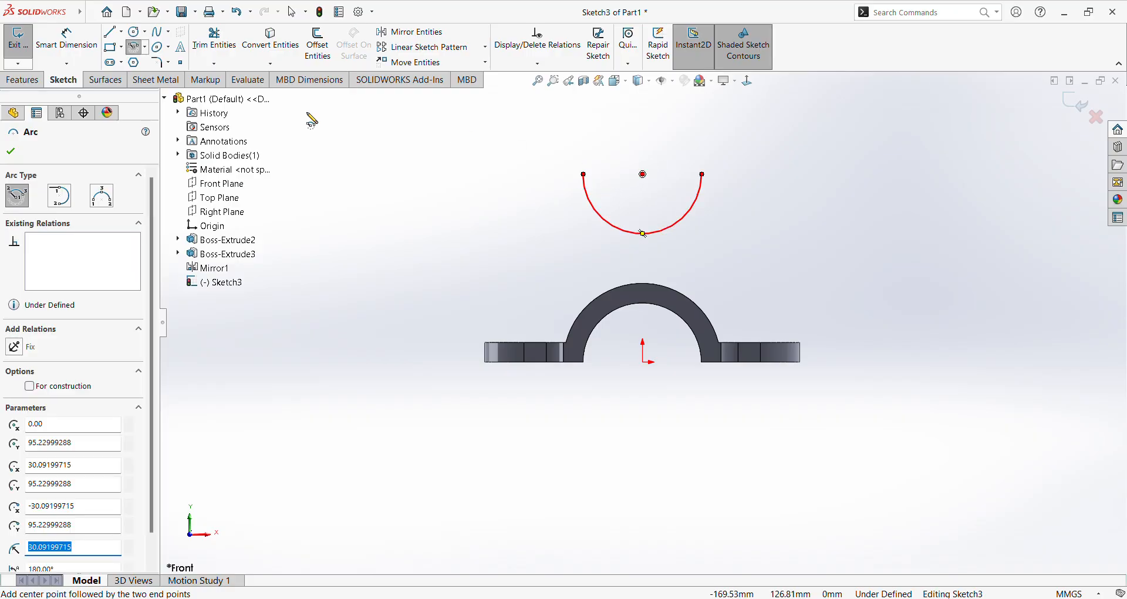
# Step: Sketch a smaller concentric lower semicircle of about 19 mm radius inside the first arc, sharing its centre
pyautogui.click(643, 174)
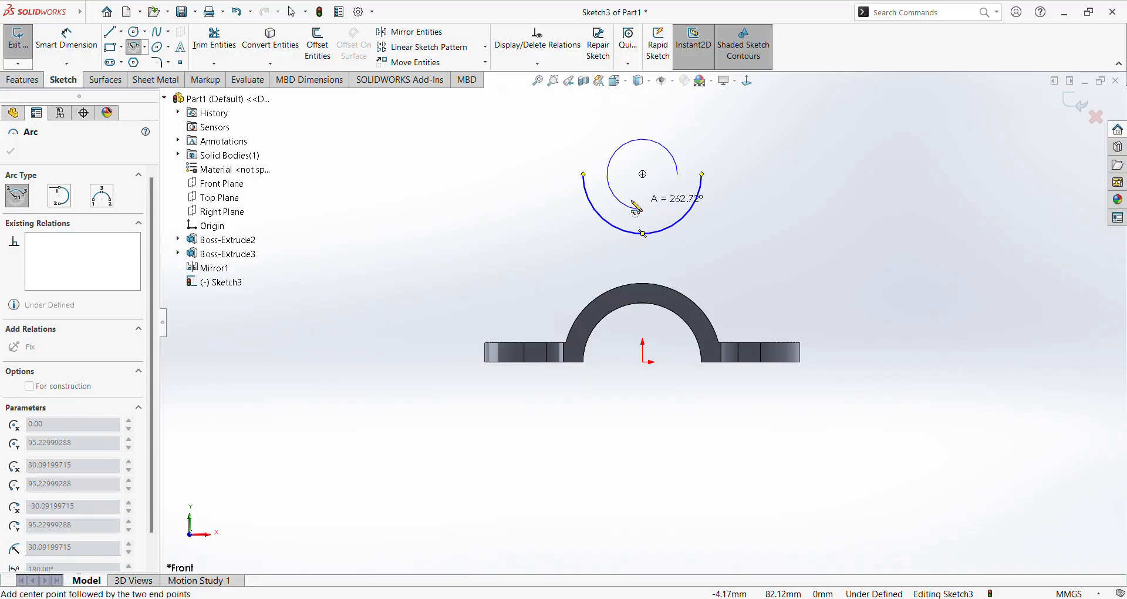
pyautogui.press('Escape')
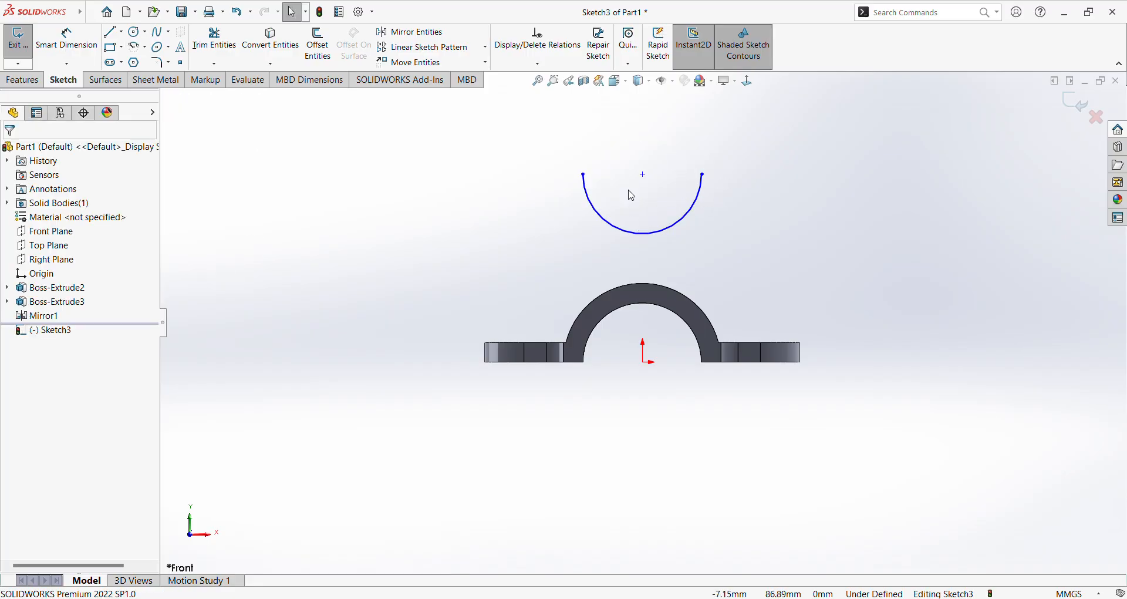
pyautogui.click(133, 49)
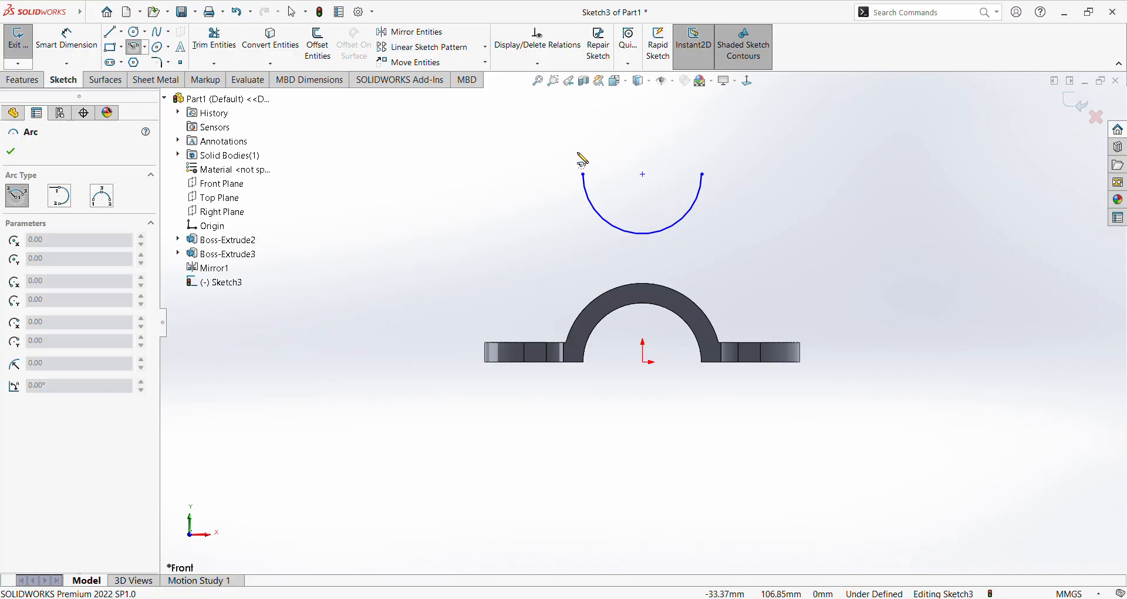
pyautogui.click(643, 174)
pyautogui.click(679, 175)
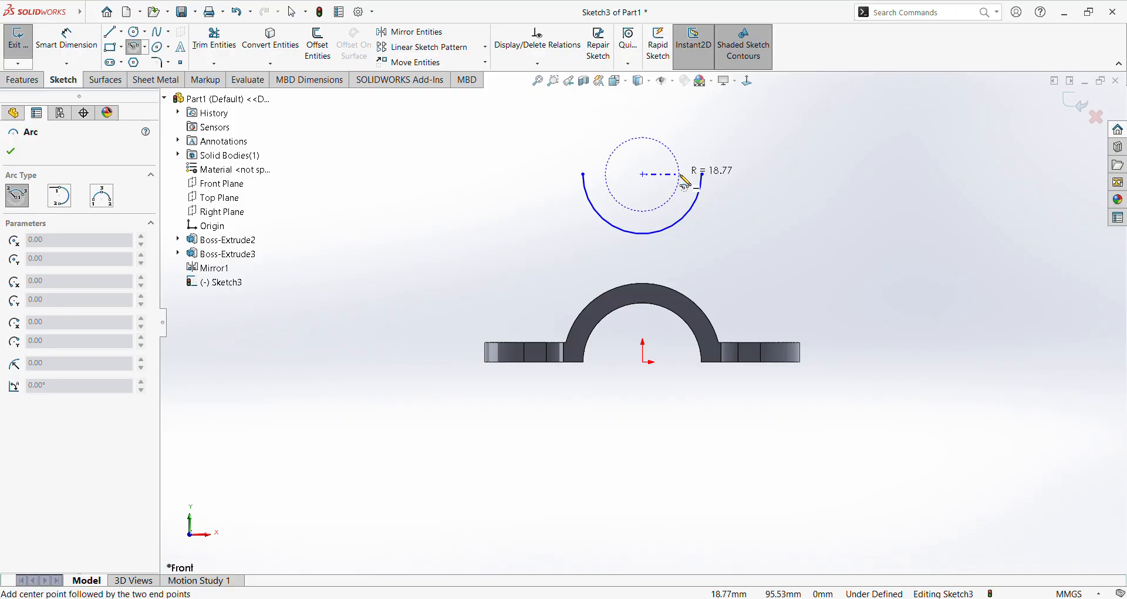
pyautogui.click(606, 175)
pyautogui.press('Escape')
# Step: Dimension the outer arc's radius as 25 mm
pyautogui.scroll(-3, 646, 247)
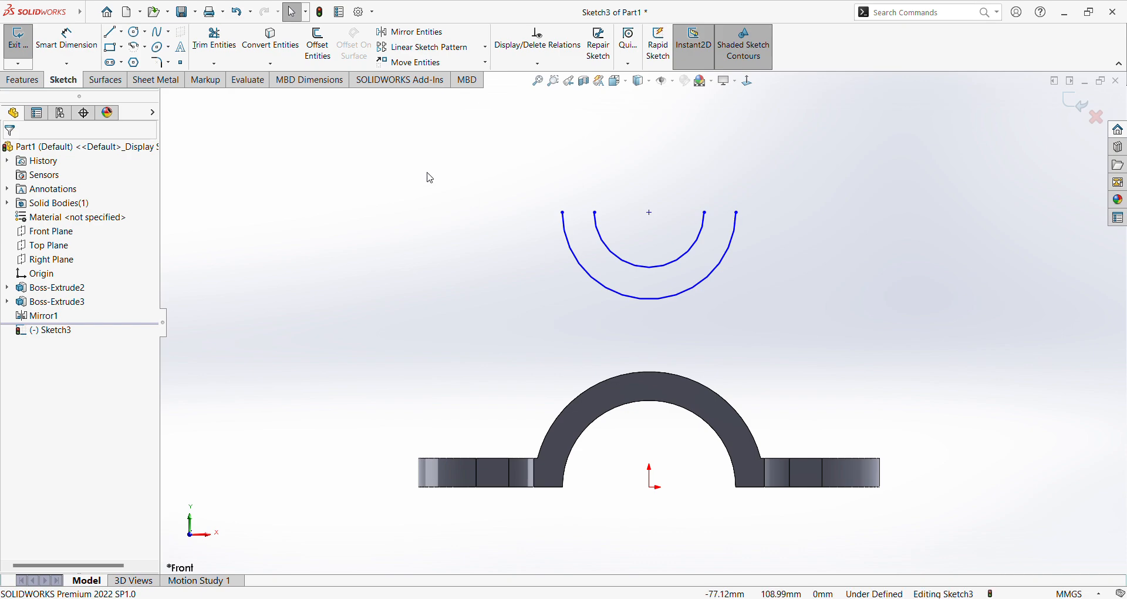
pyautogui.click(69, 40)
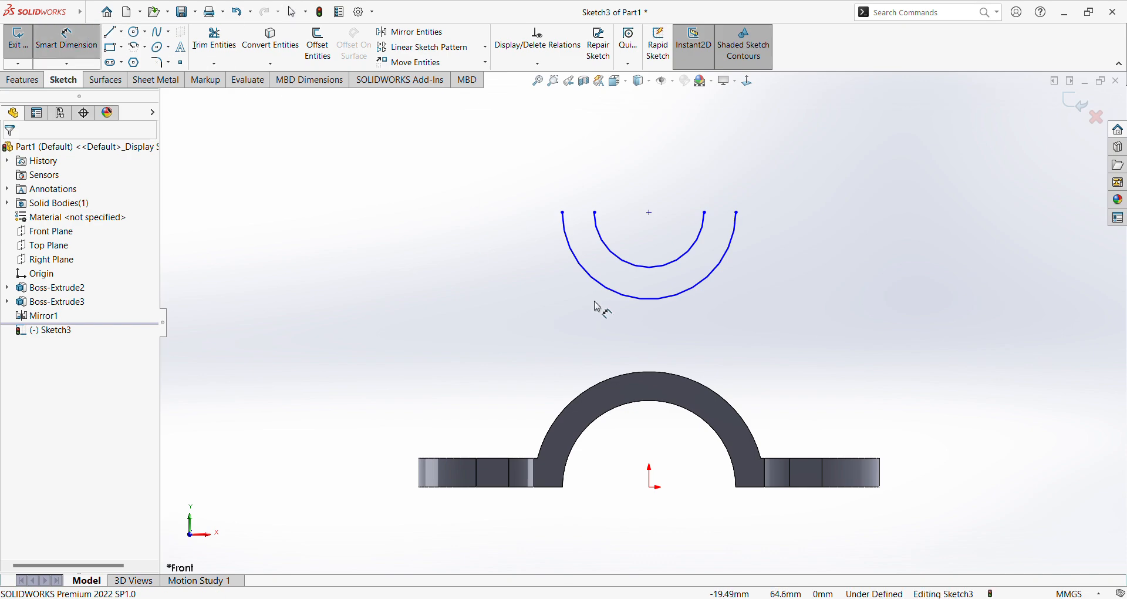
pyautogui.click(668, 304)
pyautogui.click(938, 339)
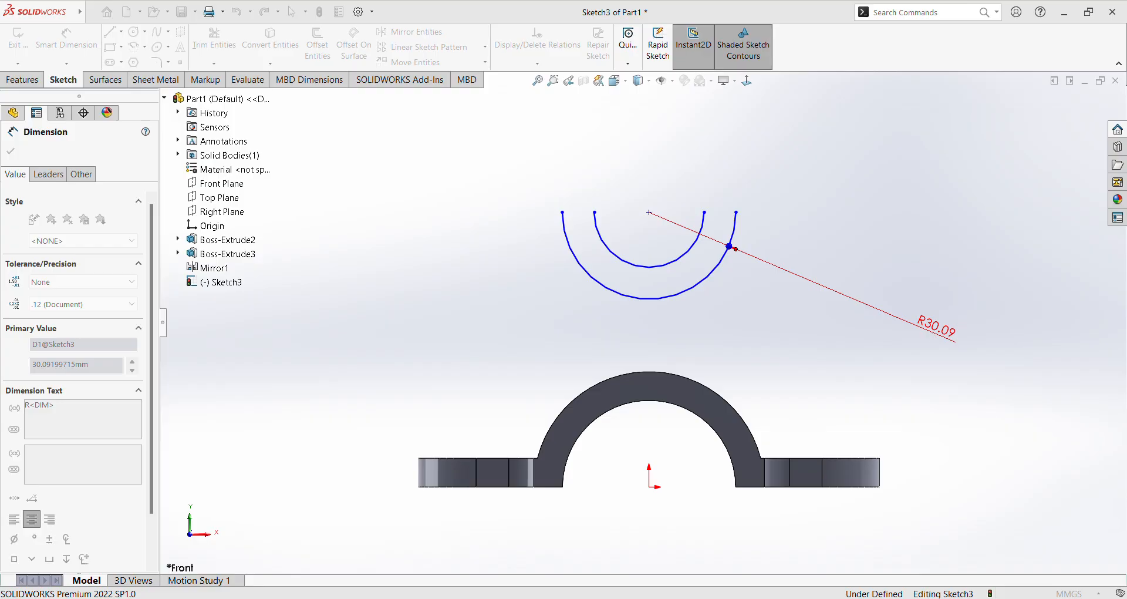
pyautogui.write('25')
pyautogui.press('Return')
# Step: Dimension the inner arc's radius as 15 mm
pyautogui.click(679, 257)
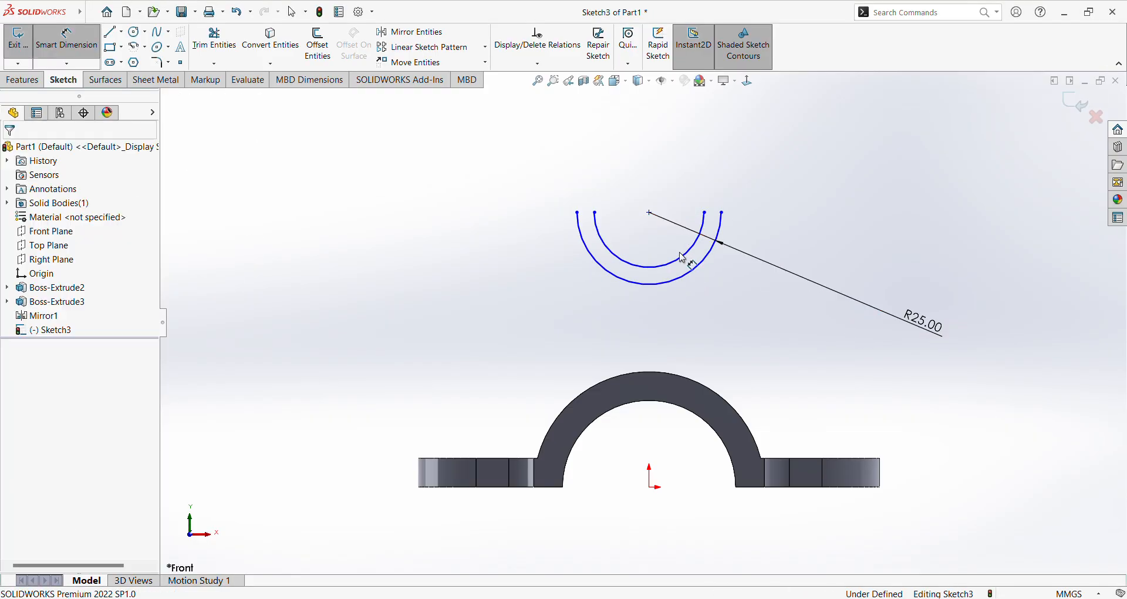
pyautogui.click(696, 249)
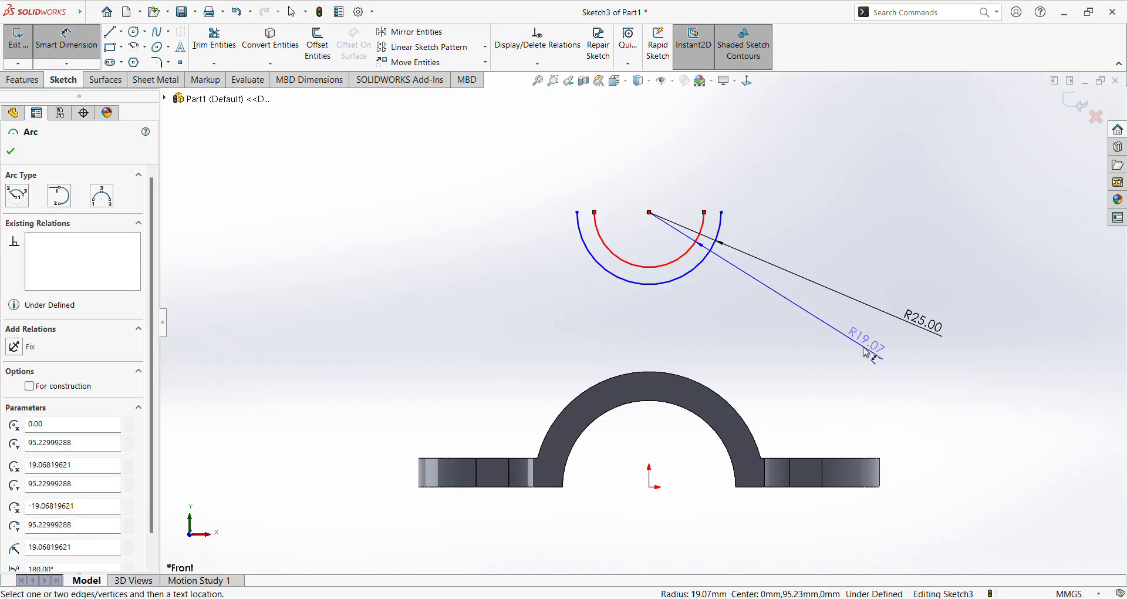
pyautogui.click(866, 352)
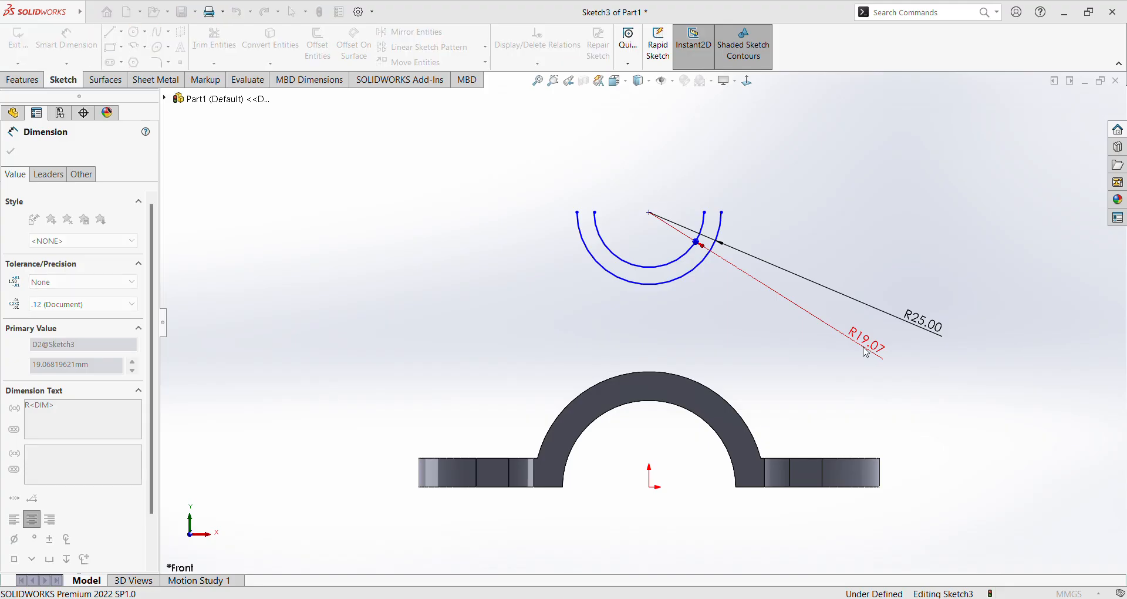
pyautogui.write('15')
pyautogui.press('Return')
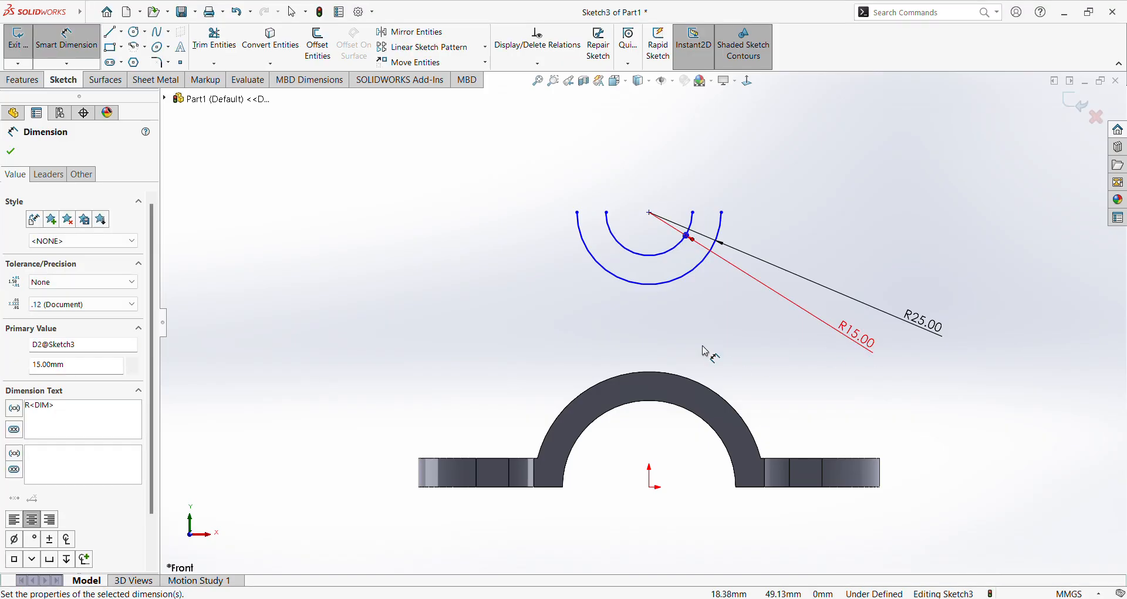
pyautogui.press('Escape')
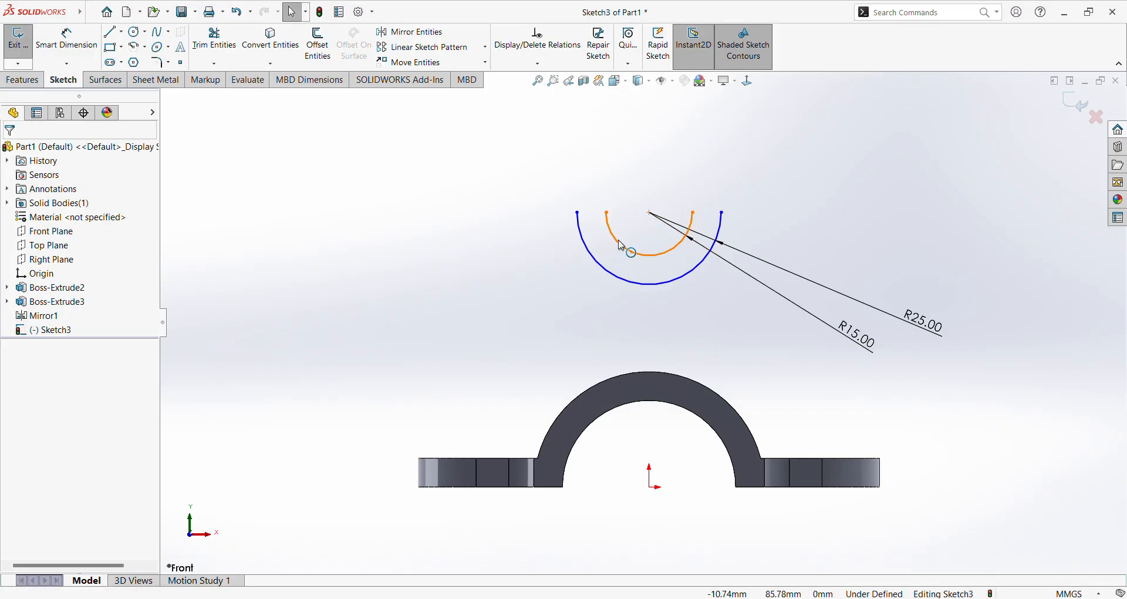
# Step: Close the half-ring profile with two horizontal lines joining the inner and outer arc endpoints on both sides
pyautogui.click(111, 32)
pyautogui.click(577, 213)
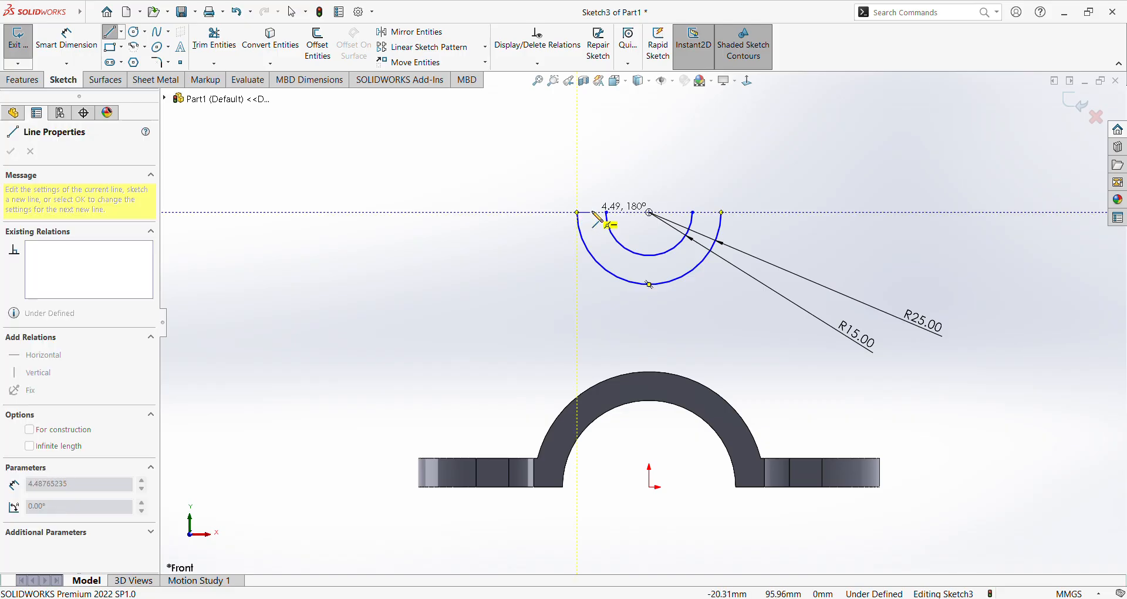
pyautogui.click(607, 212)
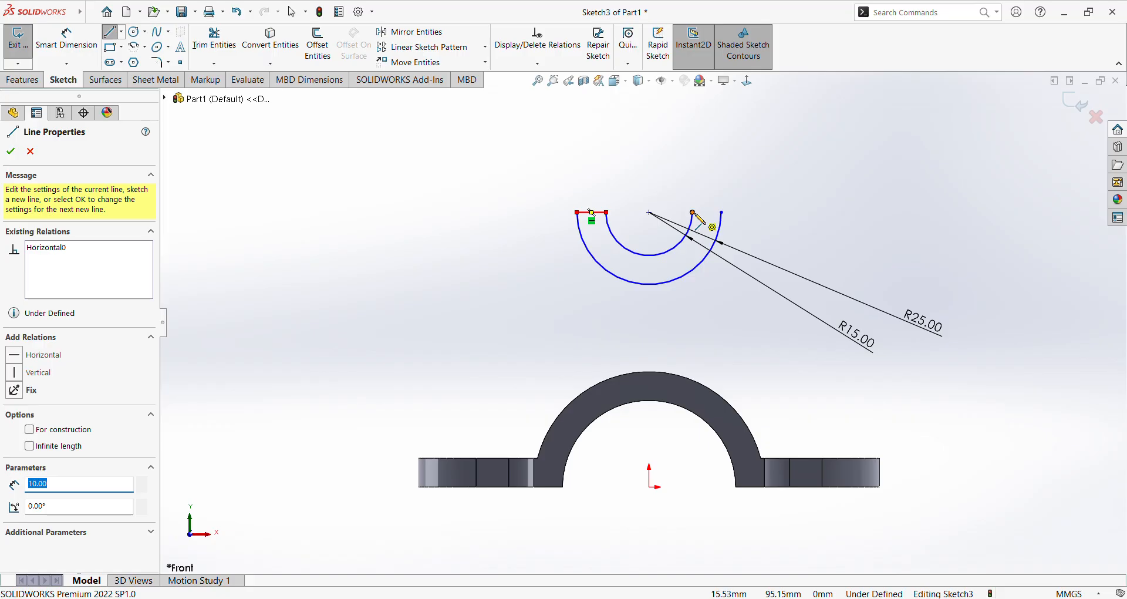
pyautogui.click(693, 213)
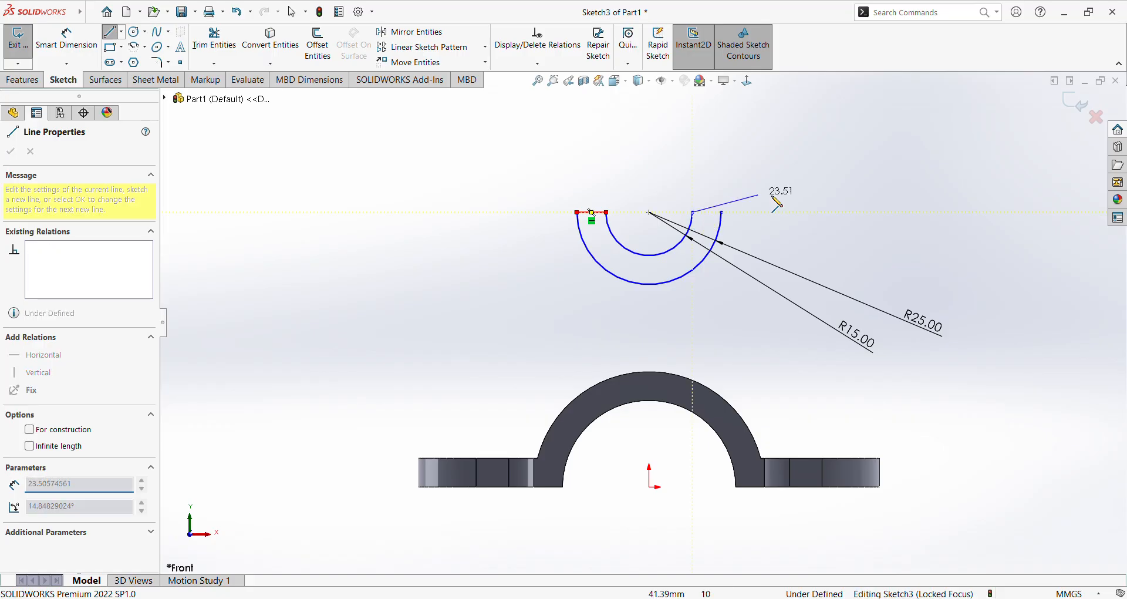
pyautogui.click(722, 213)
pyautogui.press('Escape')
# Step: Dimension the vertical distance from the origin to the arcs' common centre as 100 mm
pyautogui.scroll(3, 630, 274)
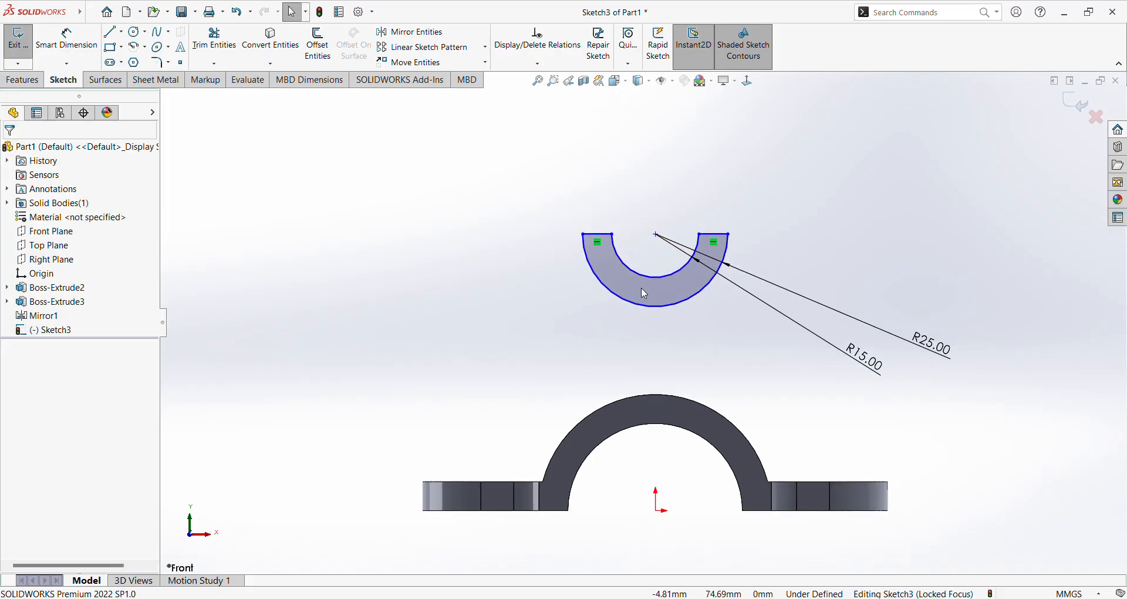
pyautogui.click(66, 39)
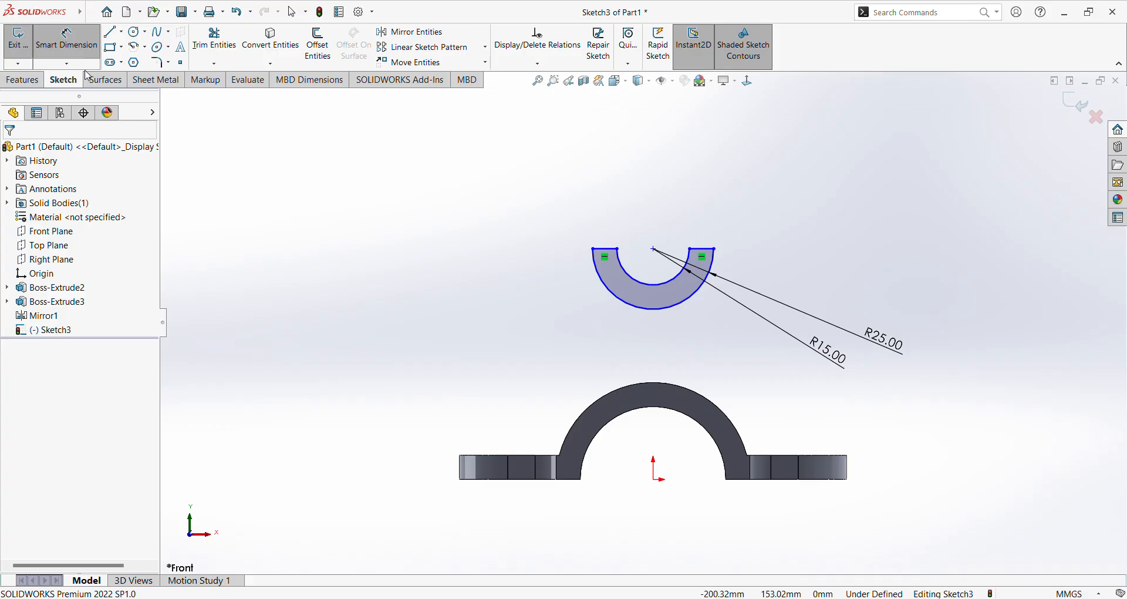
pyautogui.click(654, 249)
pyautogui.click(654, 477)
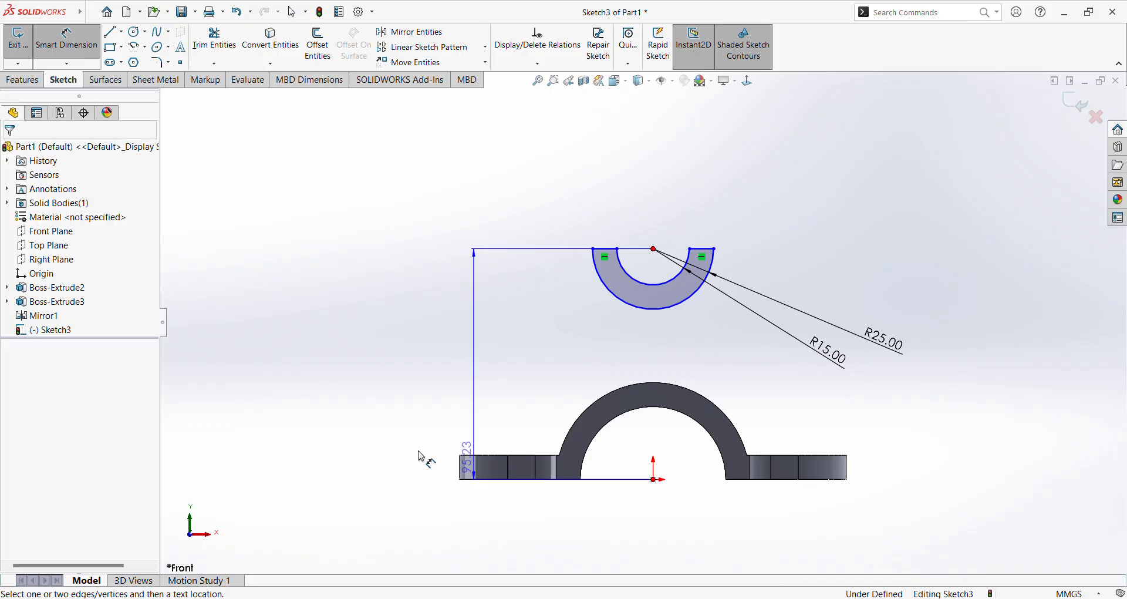
pyautogui.click(365, 446)
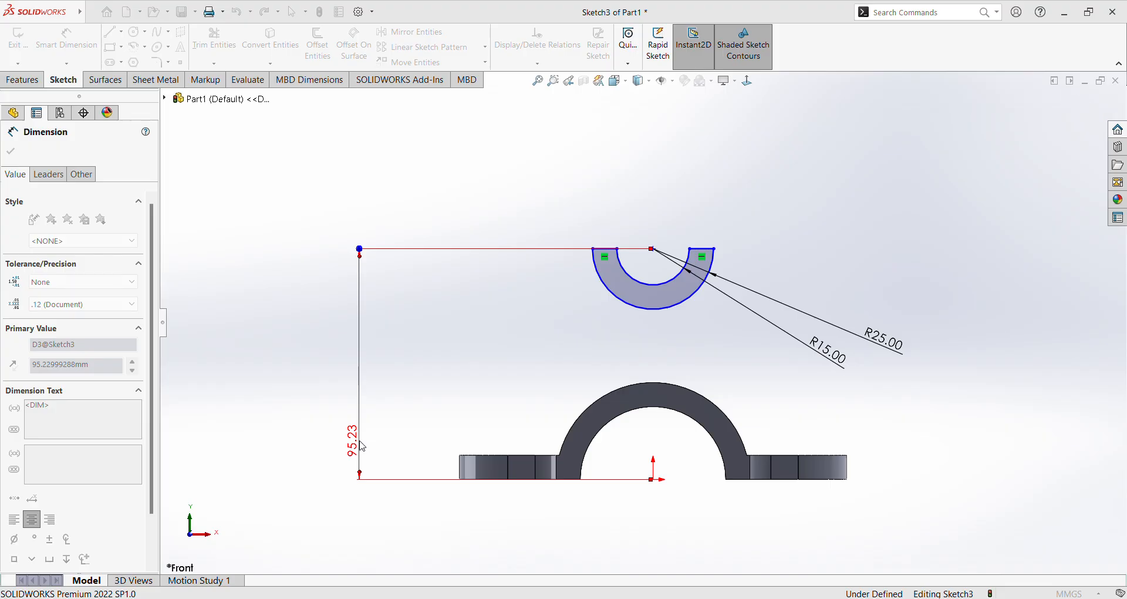
pyautogui.write('100')
pyautogui.press('Return')
pyautogui.press('Escape')
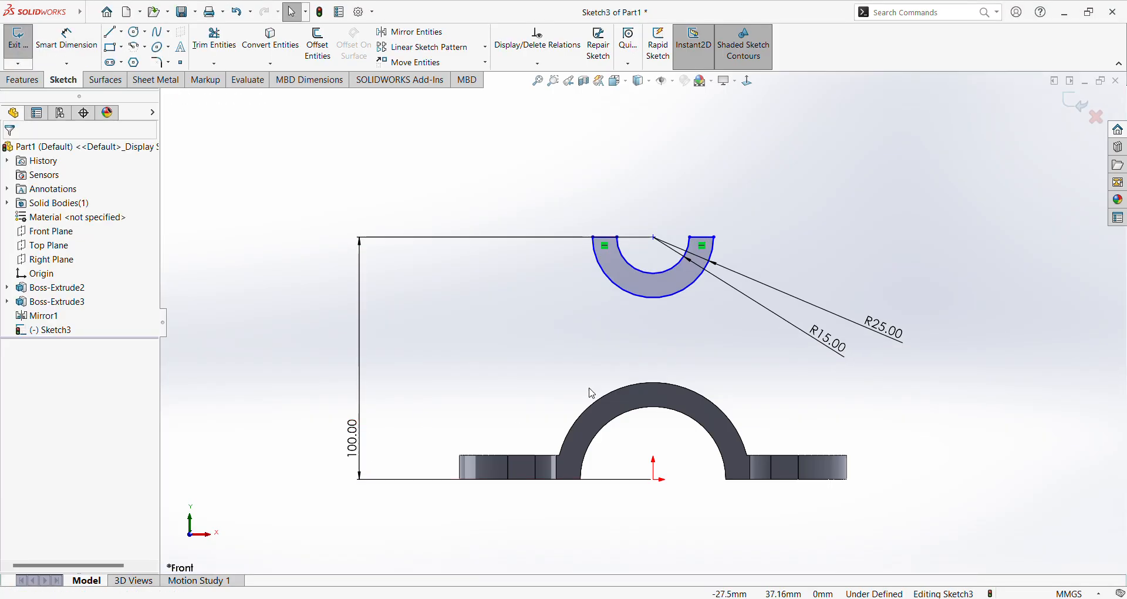
# Step: Extrude the upper half-ring profile as a boss from the sketch plane with a blind depth of 40 mm
pyautogui.scroll(1, 613, 317)
pyautogui.scroll(-1, 667, 317)
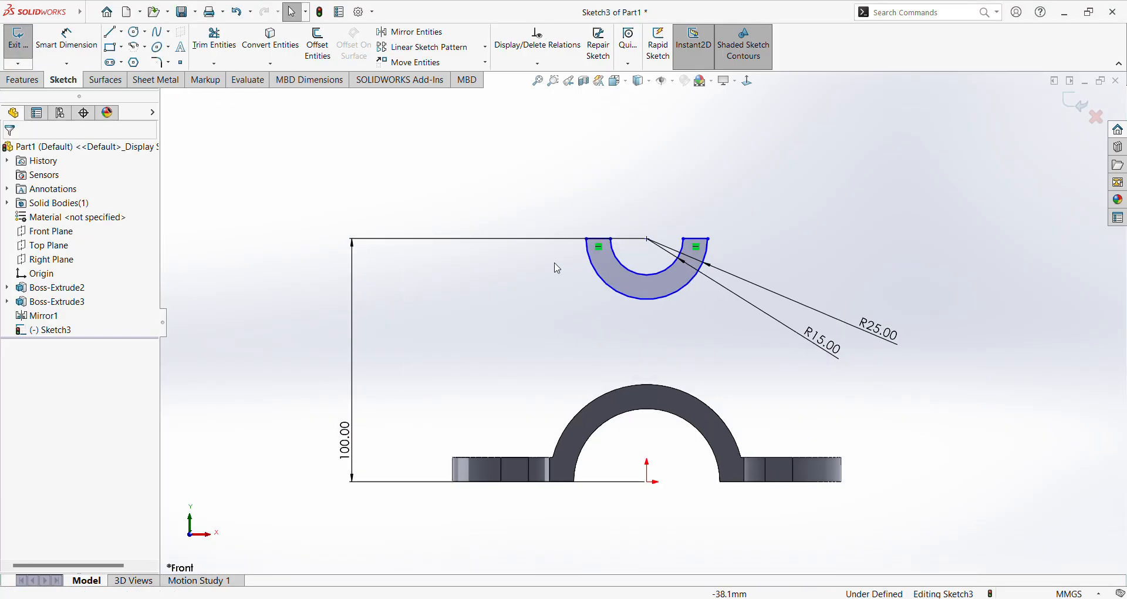
pyautogui.click(35, 82)
pyautogui.click(24, 44)
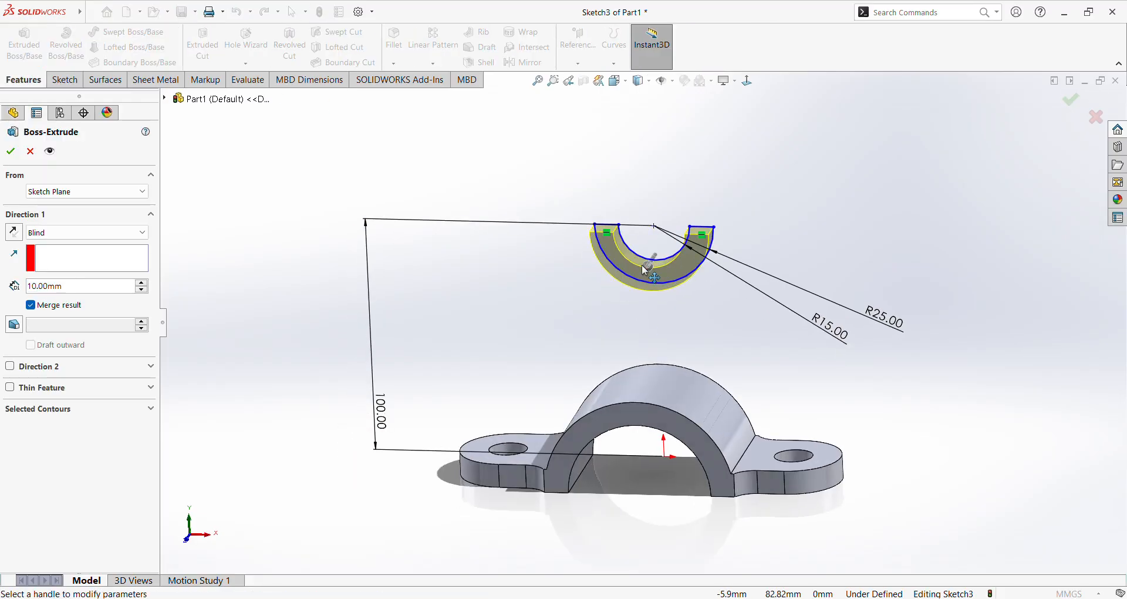
pyautogui.moveTo(649, 273); pyautogui.dragTo(633, 311)
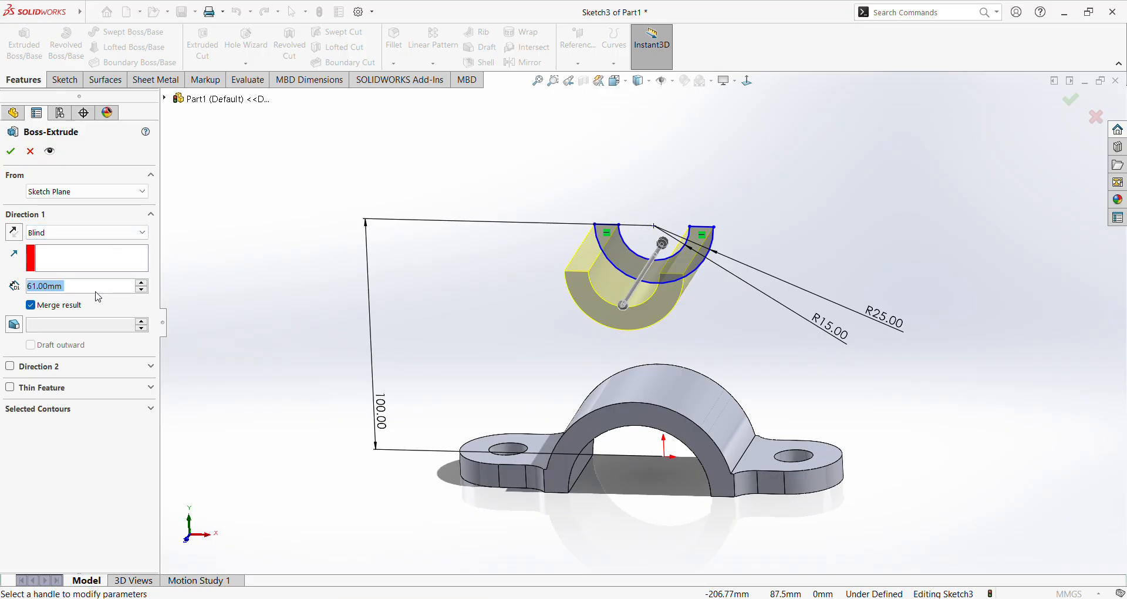
pyautogui.press('BackSpace')
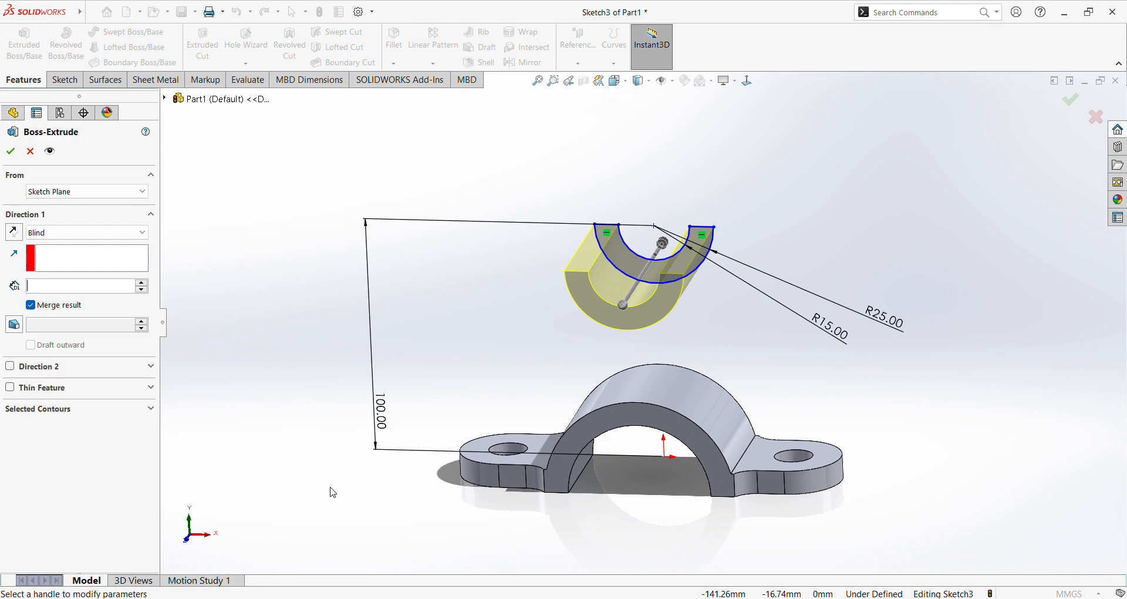
pyautogui.write('-')
pyautogui.click(83, 289)
pyautogui.write('40')
pyautogui.press('Return')
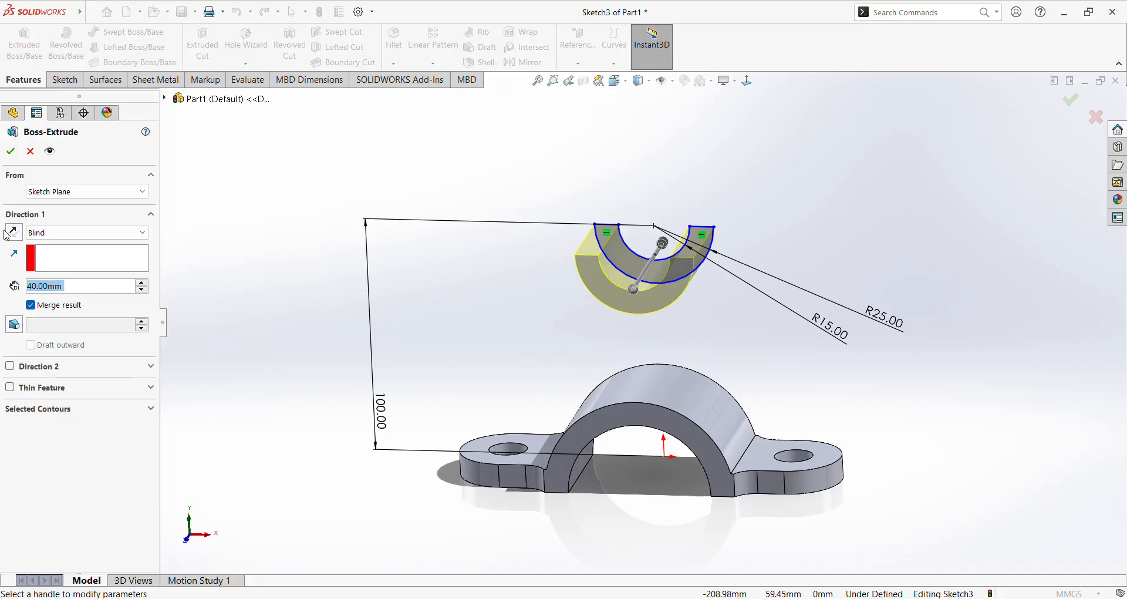
pyautogui.click(10, 151)
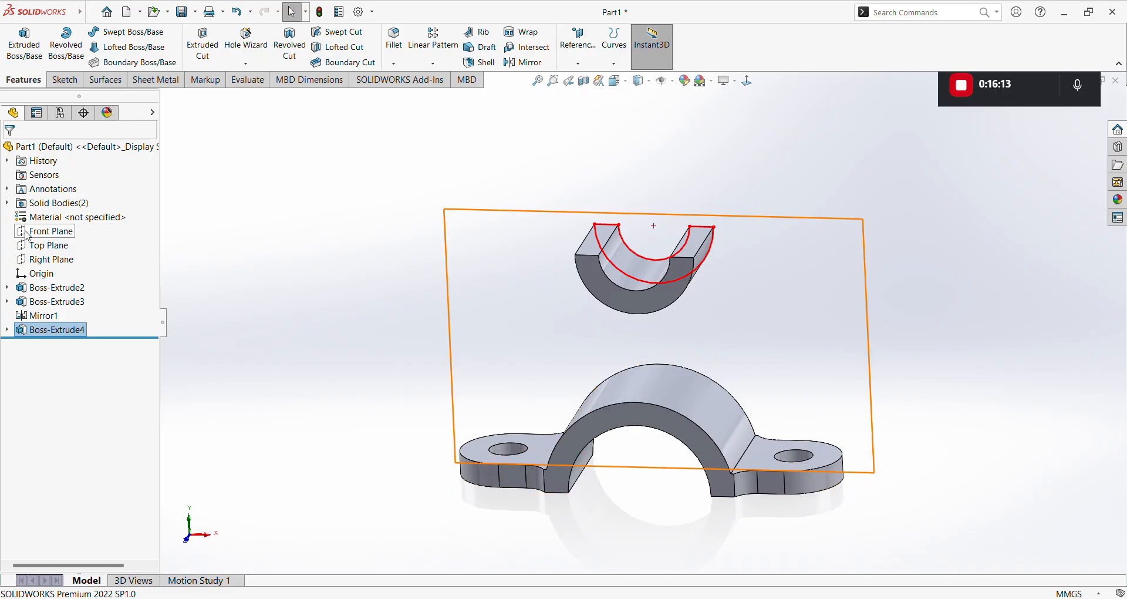
# Step: On the Front Plane, sketch a slanted line from the upper ring's left outer corner to the lower ring's left outer base corner, plus a horizontal base line to its inner corner
pyautogui.click(58, 230)
pyautogui.click(88, 222)
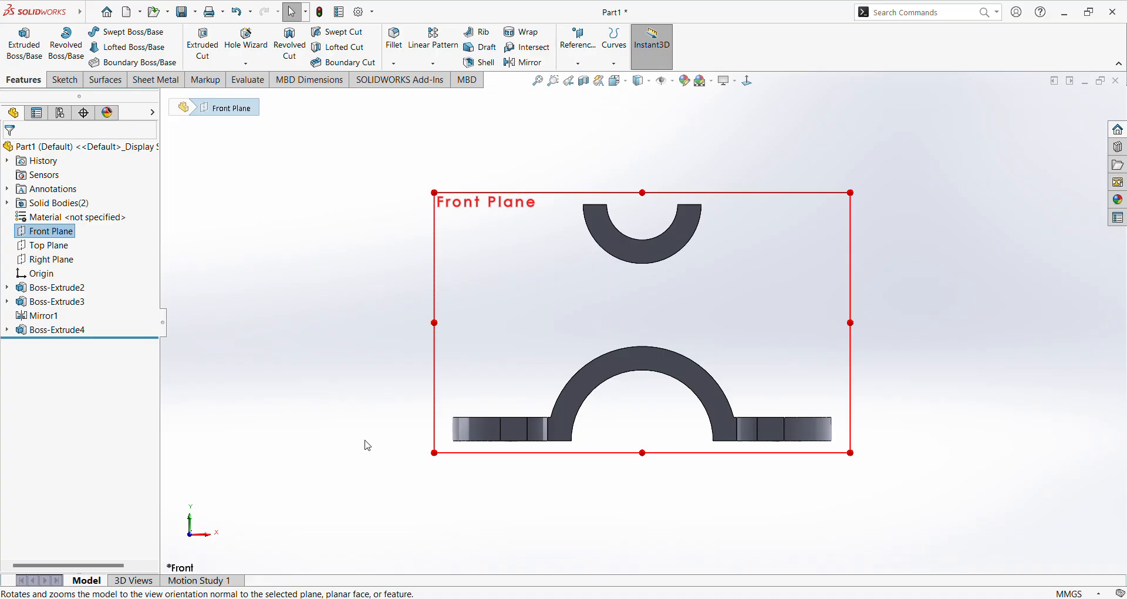
pyautogui.click(64, 80)
pyautogui.click(109, 32)
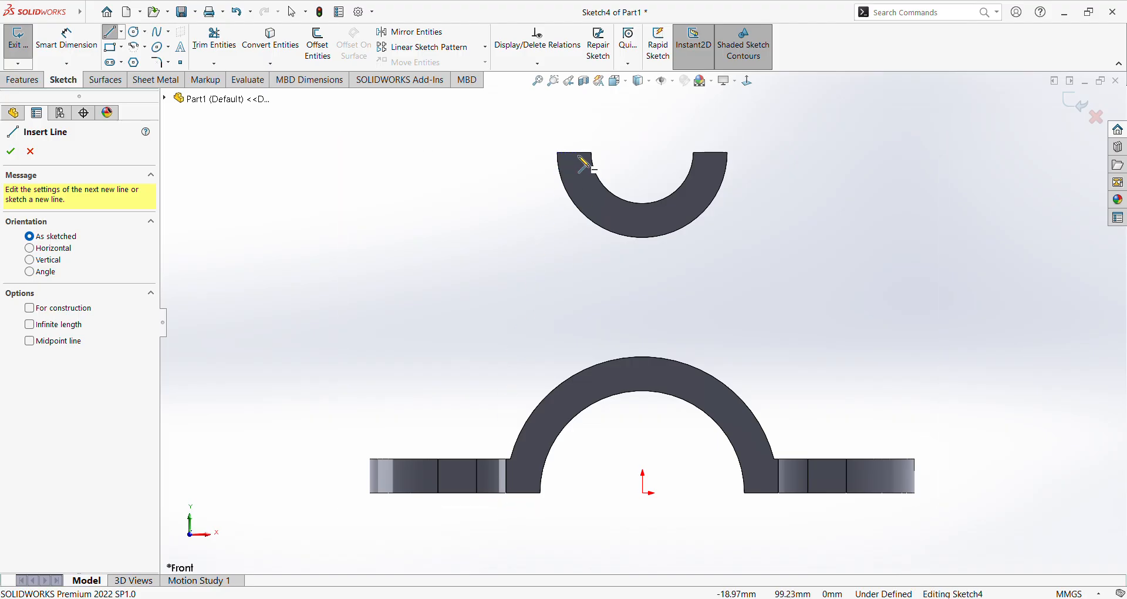
pyautogui.click(557, 152)
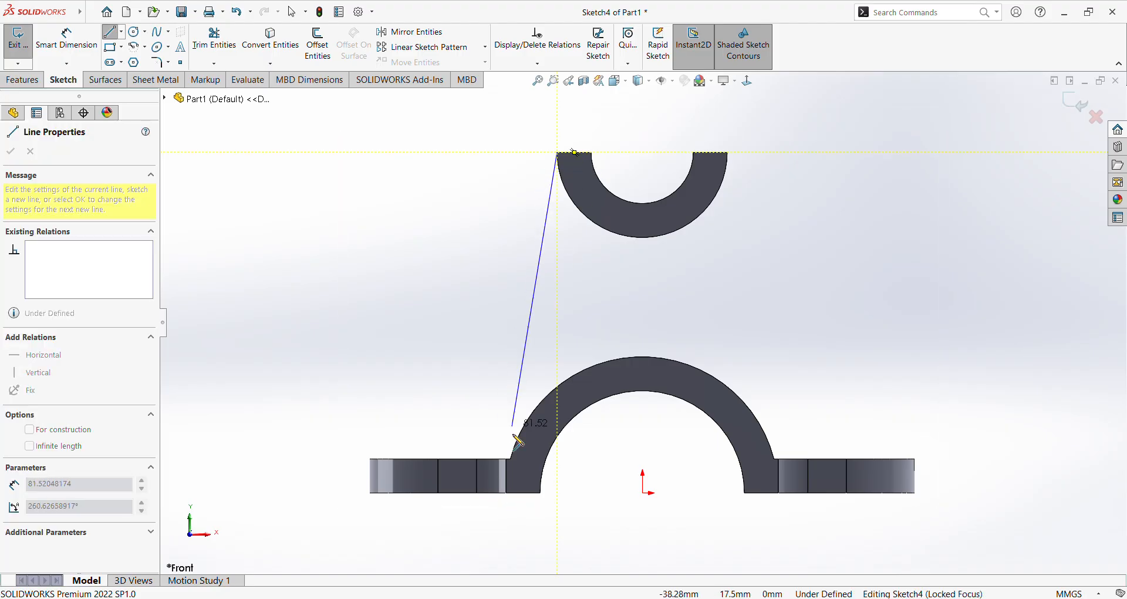
pyautogui.click(505, 493)
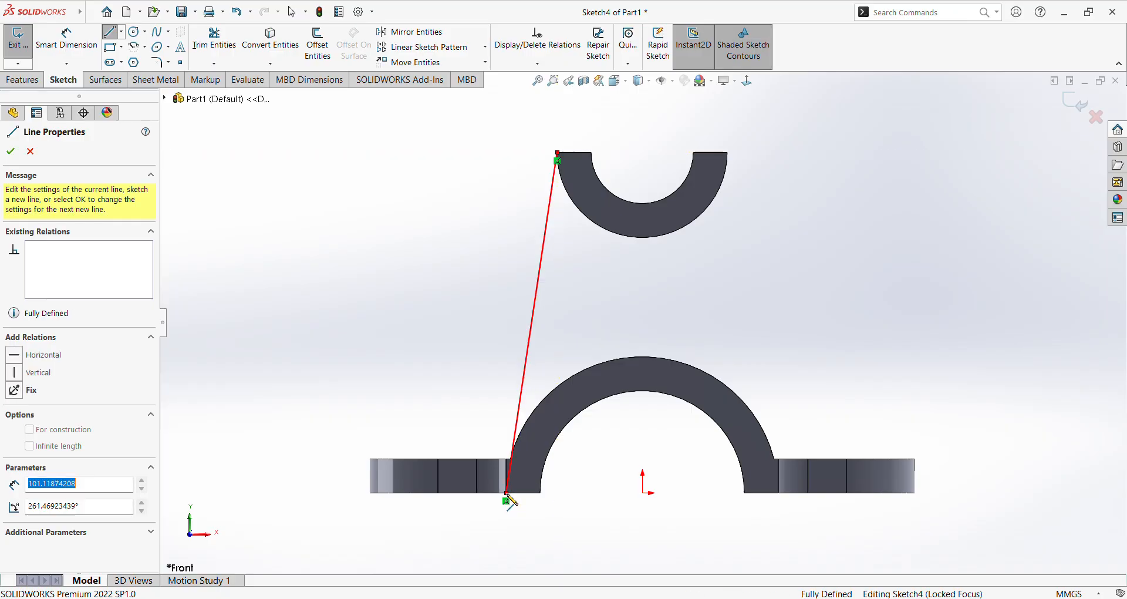
pyautogui.click(540, 494)
pyautogui.press('Escape')
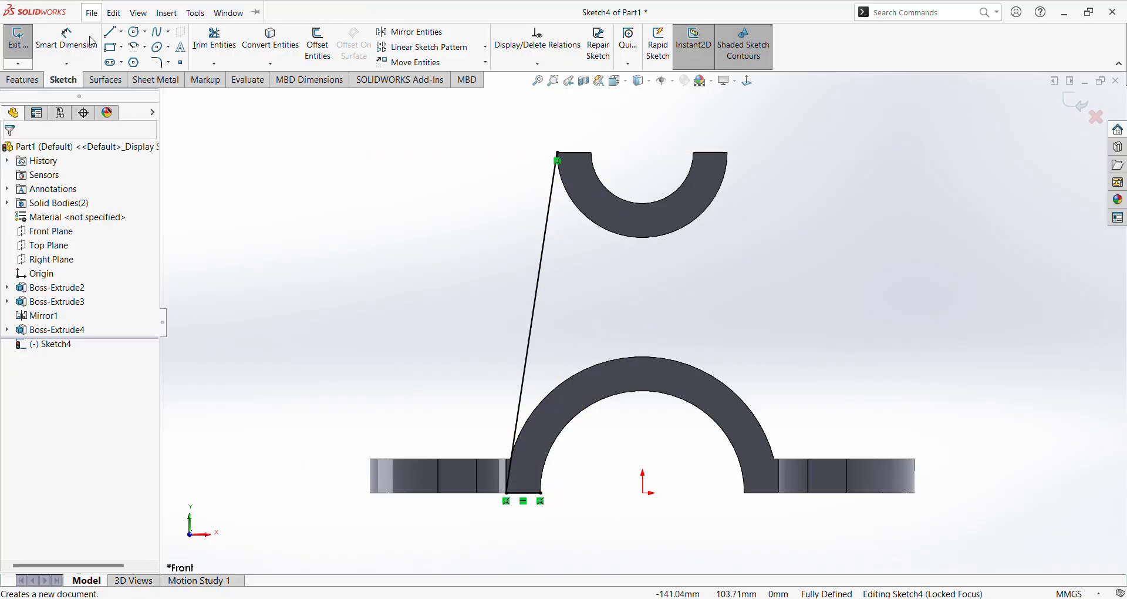
# Step: Sketch the matching slanted line and horizontal base line on the right side of the two half-rings
pyautogui.click(120, 38)
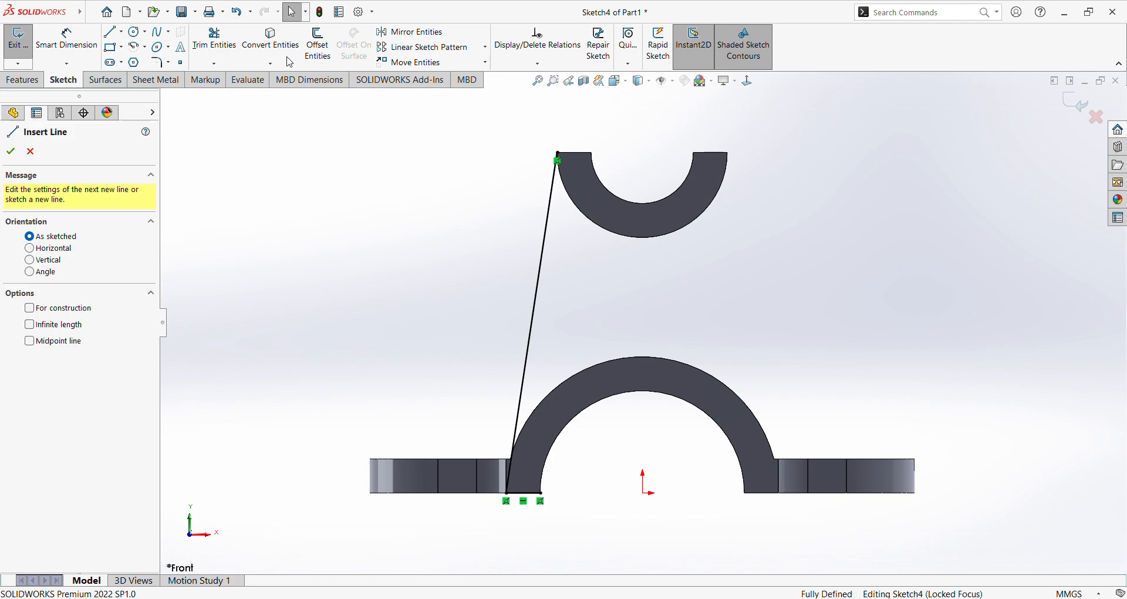
pyautogui.click(728, 153)
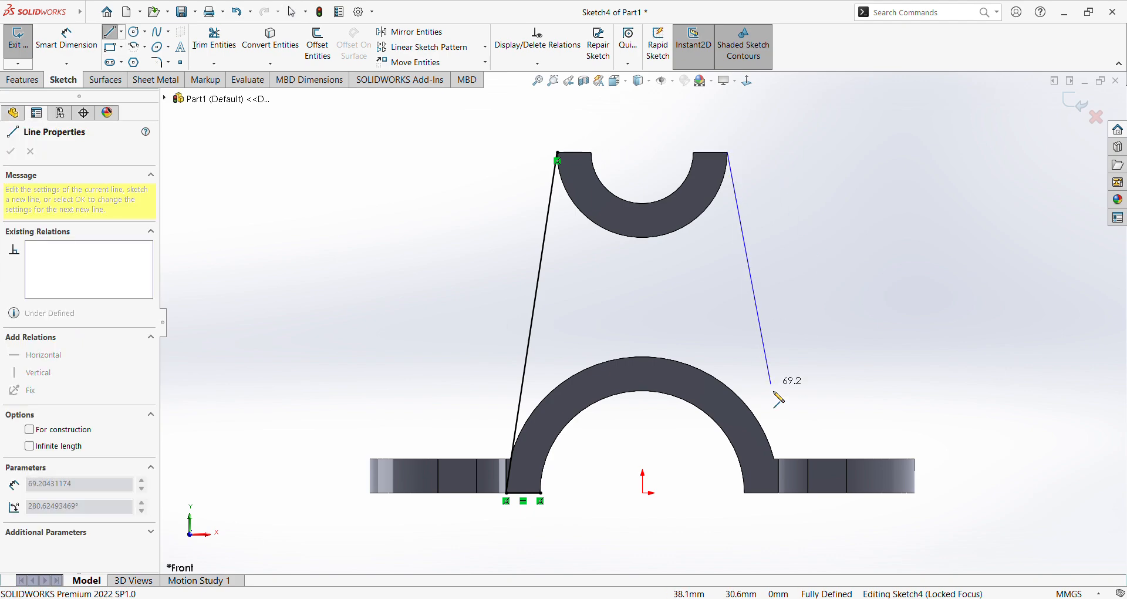
pyautogui.click(779, 492)
pyautogui.click(744, 492)
pyautogui.press('Escape')
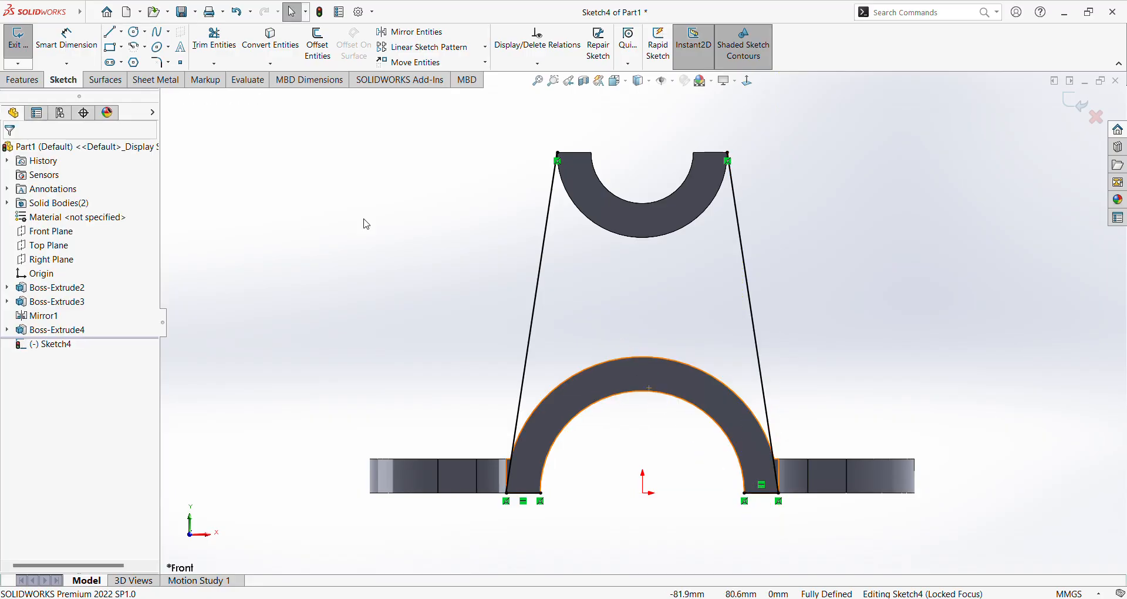
# Step: Convert the lower half-ring's inner and outer arc edges into sketch entities
pyautogui.click(629, 392)
pyautogui.click(271, 44)
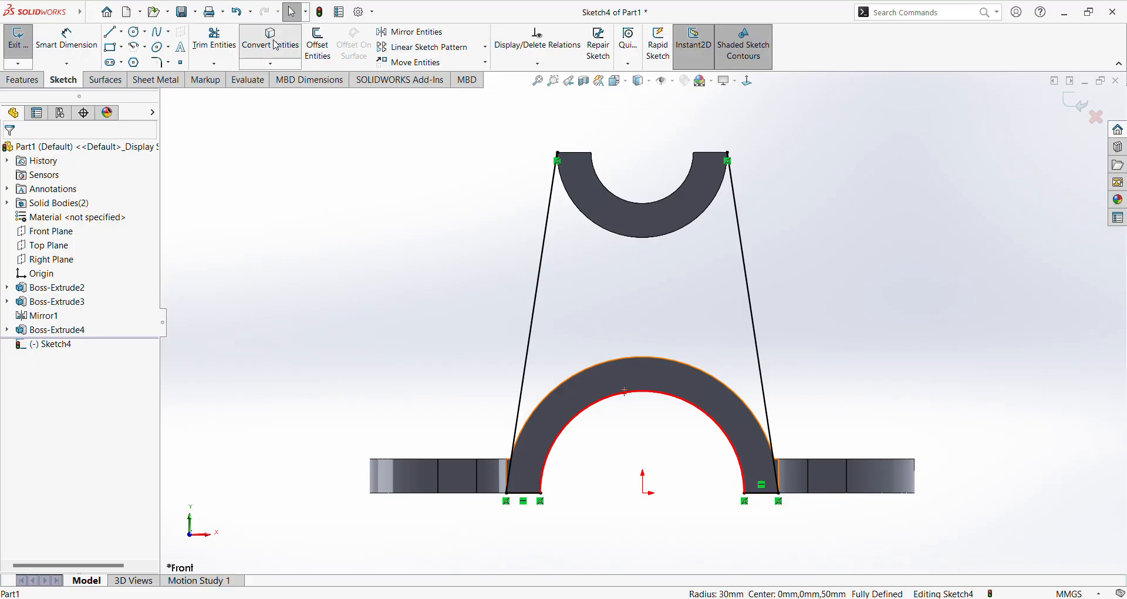
pyautogui.click(628, 363)
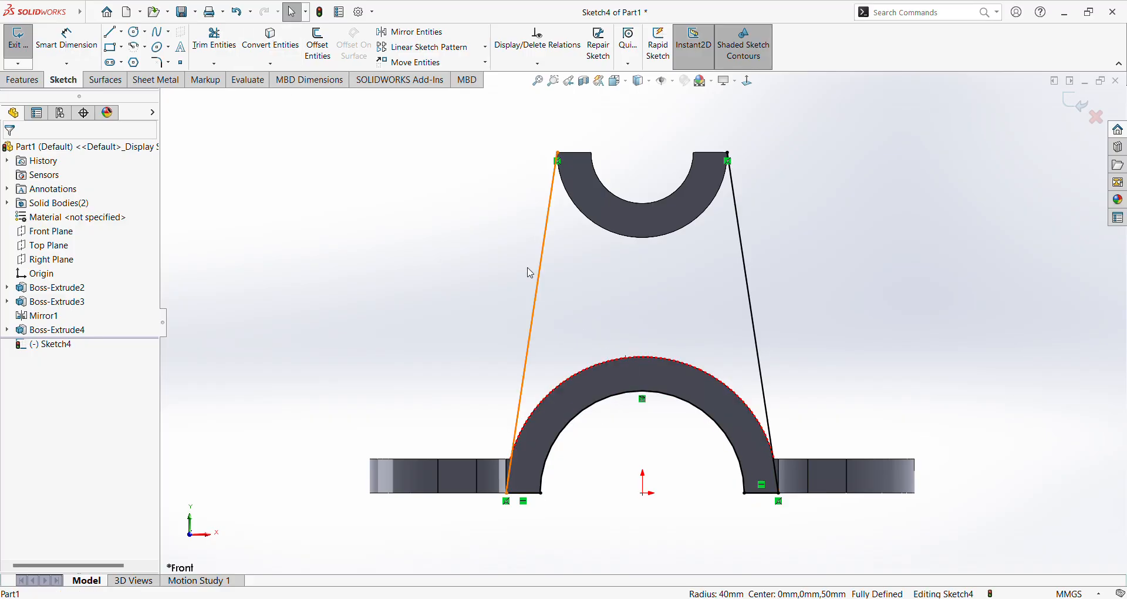
pyautogui.click(271, 41)
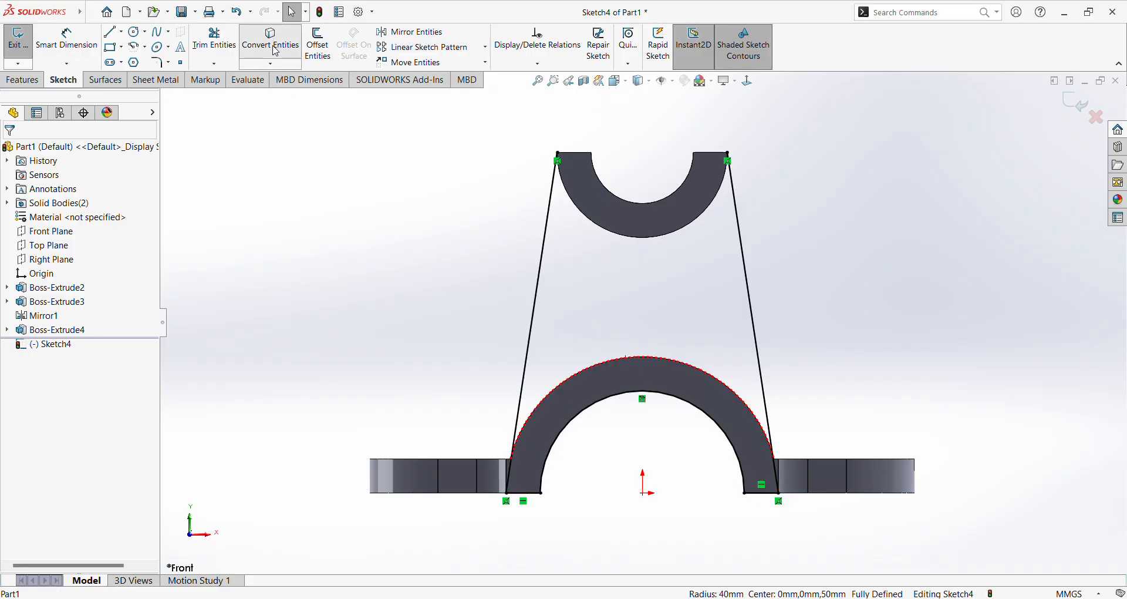
# Step: Convert the upper half-ring's inner and outer arc edges into sketch entities
pyautogui.click(652, 234)
pyautogui.click(279, 54)
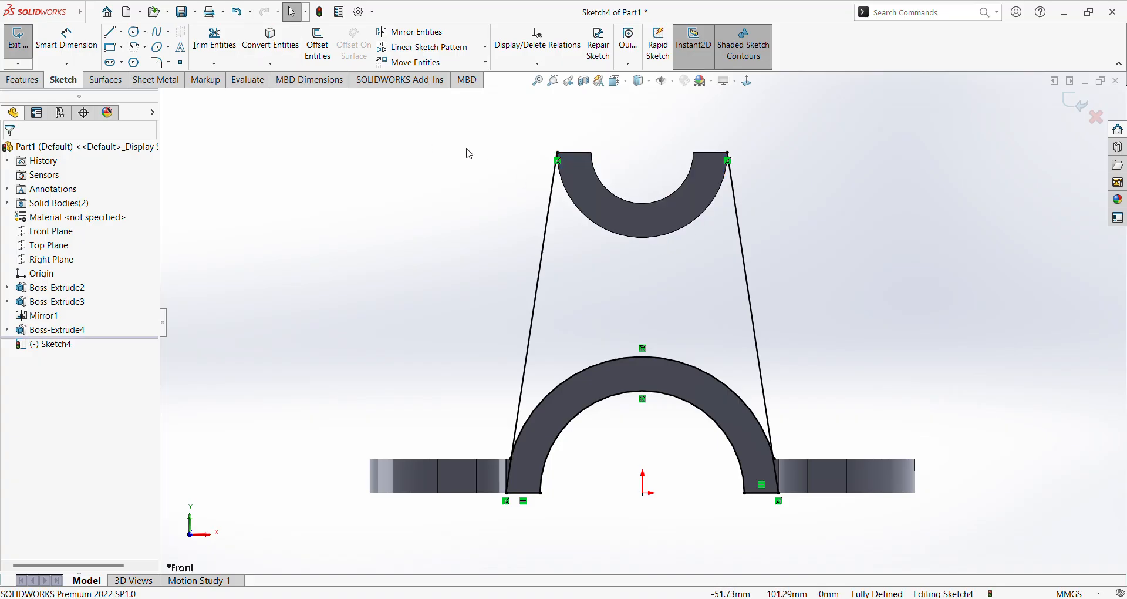
pyautogui.click(642, 204)
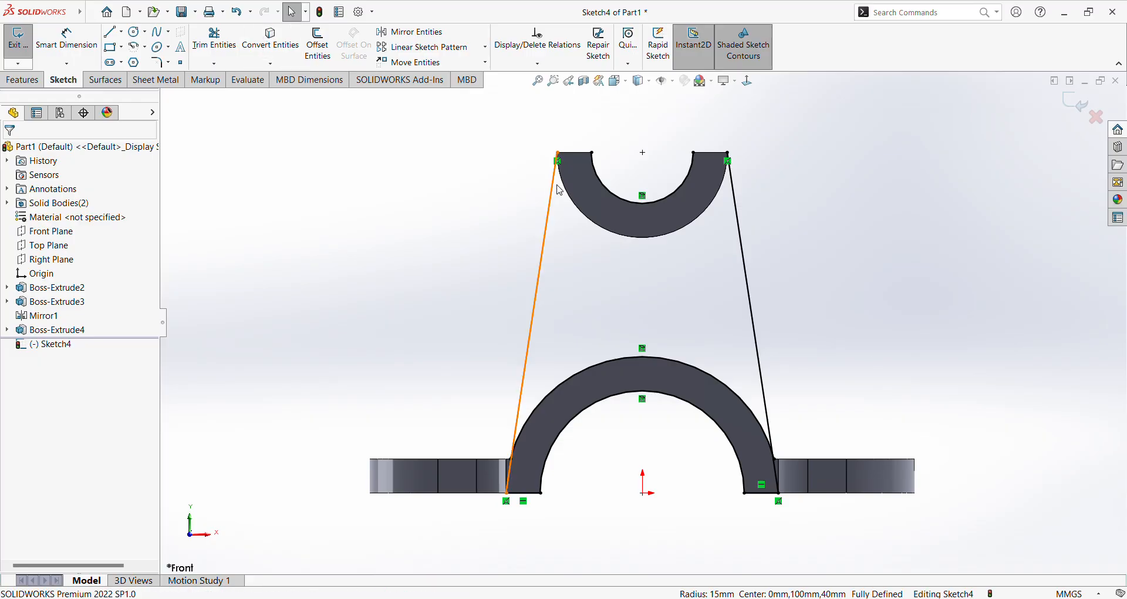
pyautogui.scroll(-3, 696, 175)
pyautogui.scroll(5, 611, 319)
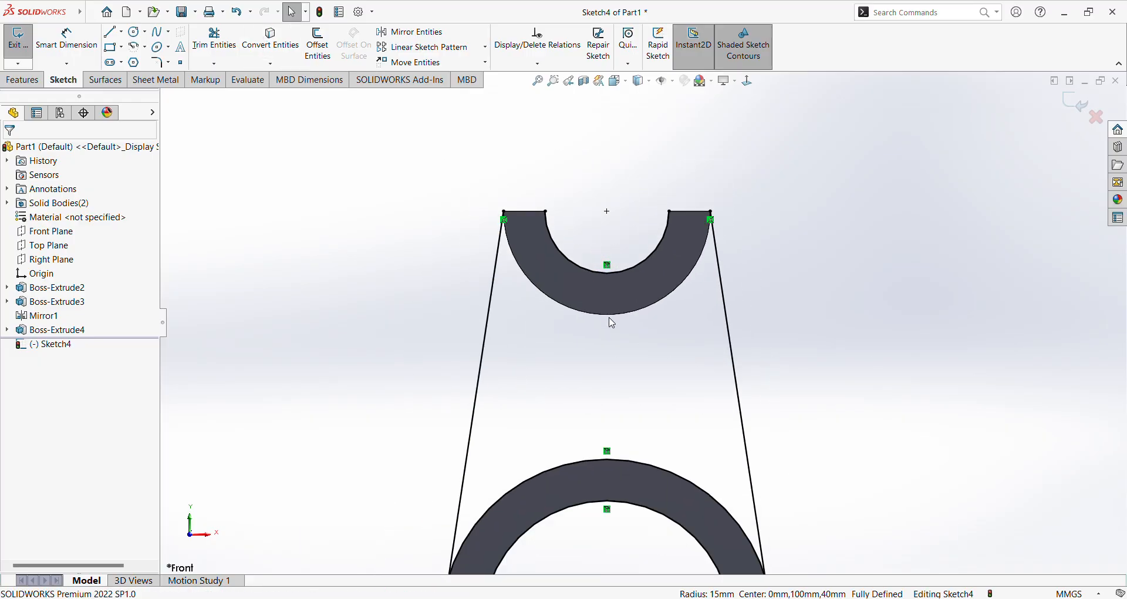
pyautogui.click(599, 311)
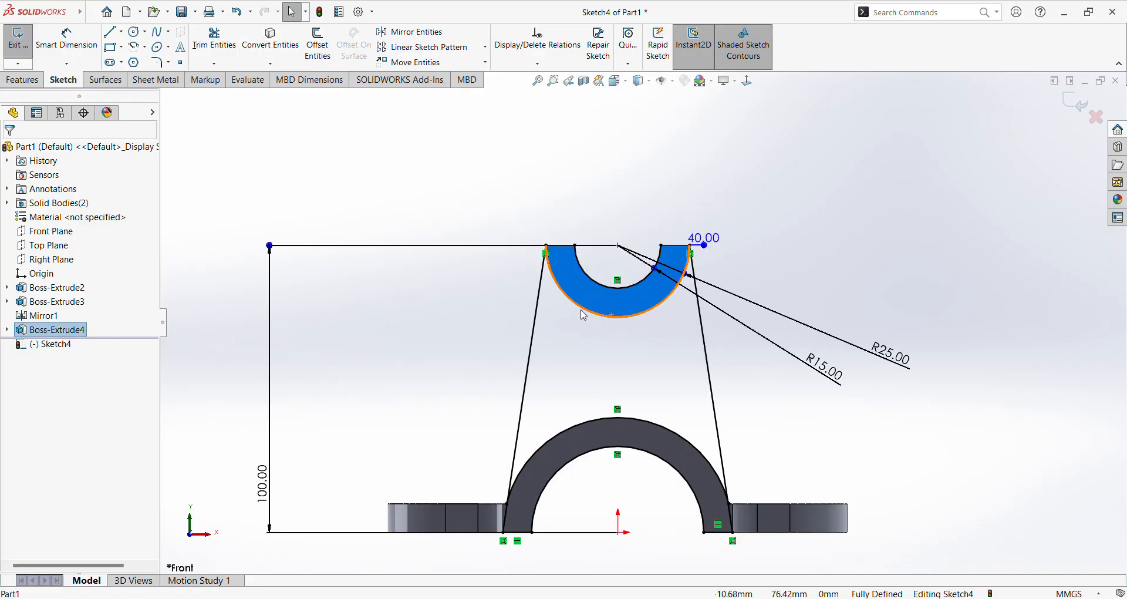
pyautogui.click(486, 253)
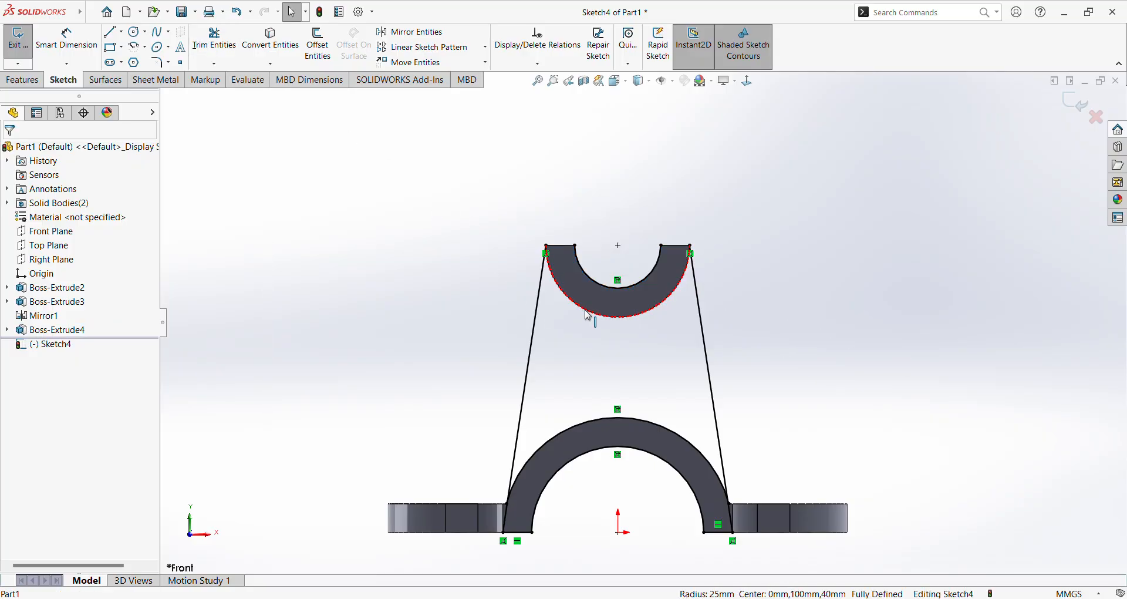
pyautogui.click(273, 47)
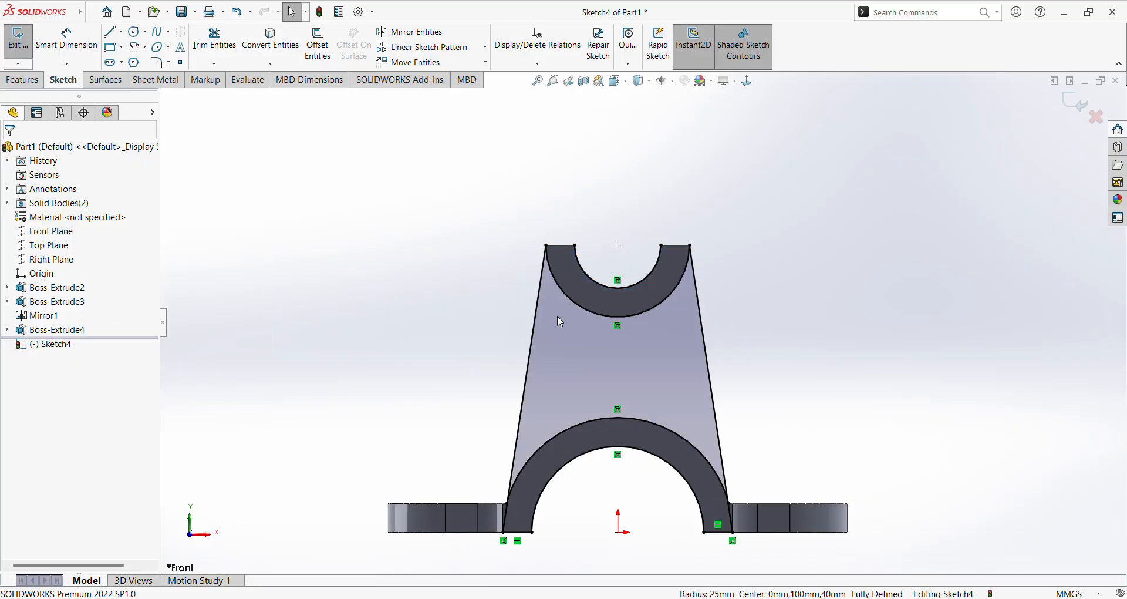
# Step: Start a boss extrusion using the region between the two half-rings and the lower half-ring region as contours
pyautogui.scroll(-2, 561, 321)
pyautogui.scroll(2, 604, 370)
pyautogui.scroll(-3, 733, 325)
pyautogui.moveTo(736, 328)
pyautogui.mouseDown(button='middle')
pyautogui.moveTo(713, 350)
pyautogui.moveTo(651, 335)
pyautogui.moveTo(690, 364)
pyautogui.moveTo(679, 369)
pyautogui.moveTo(646, 318)
pyautogui.moveTo(602, 367)
pyautogui.moveTo(590, 361)
pyautogui.mouseUp(button='middle')
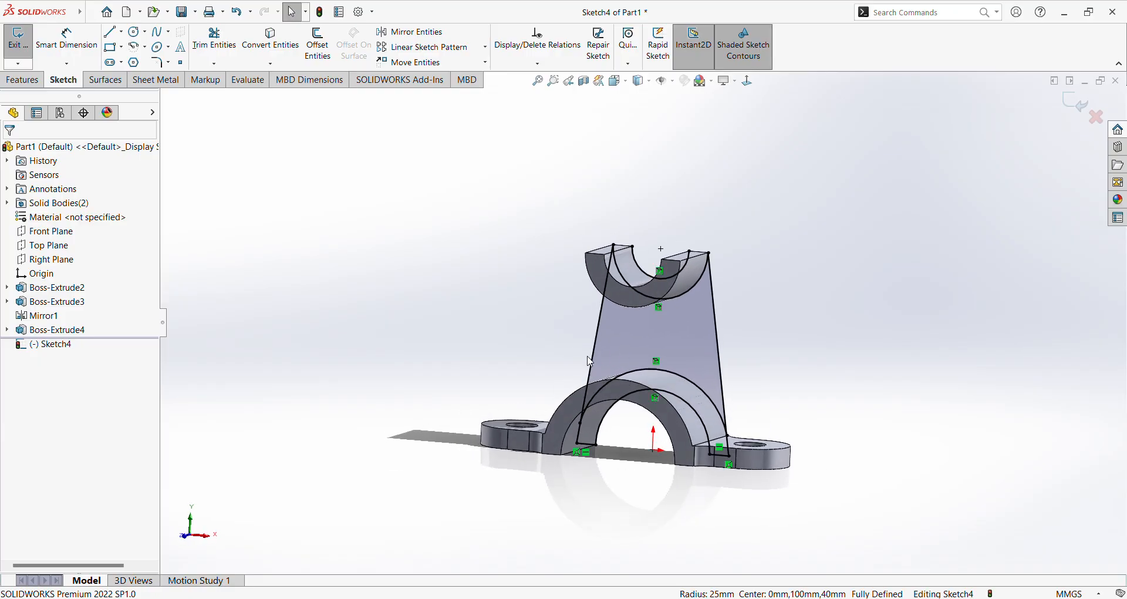
pyautogui.click(26, 81)
pyautogui.click(21, 52)
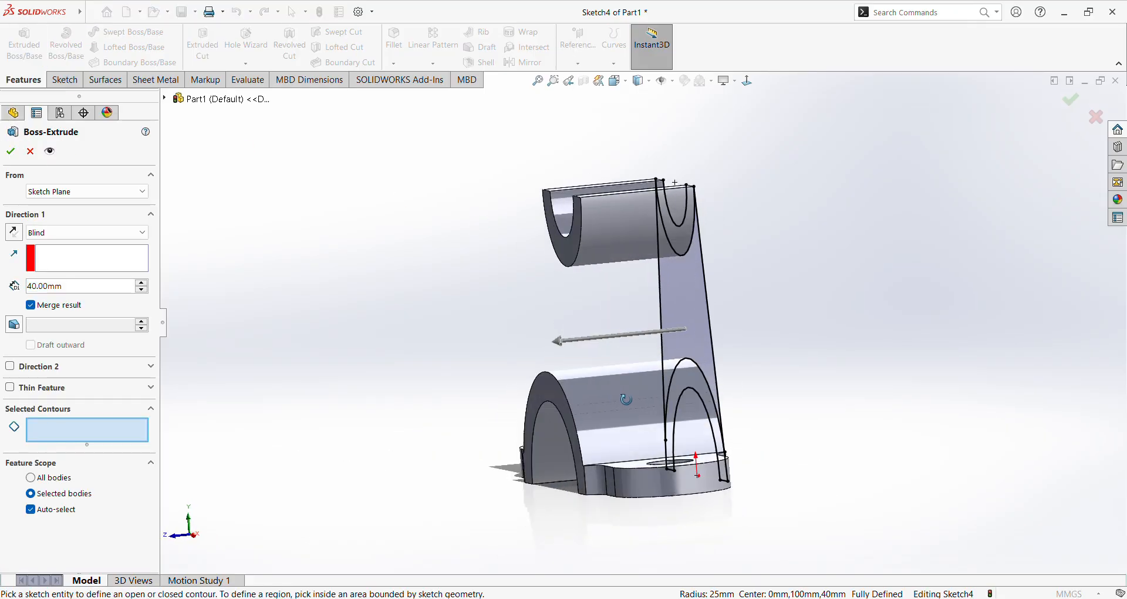
pyautogui.click(724, 287)
pyautogui.scroll(3, 664, 423)
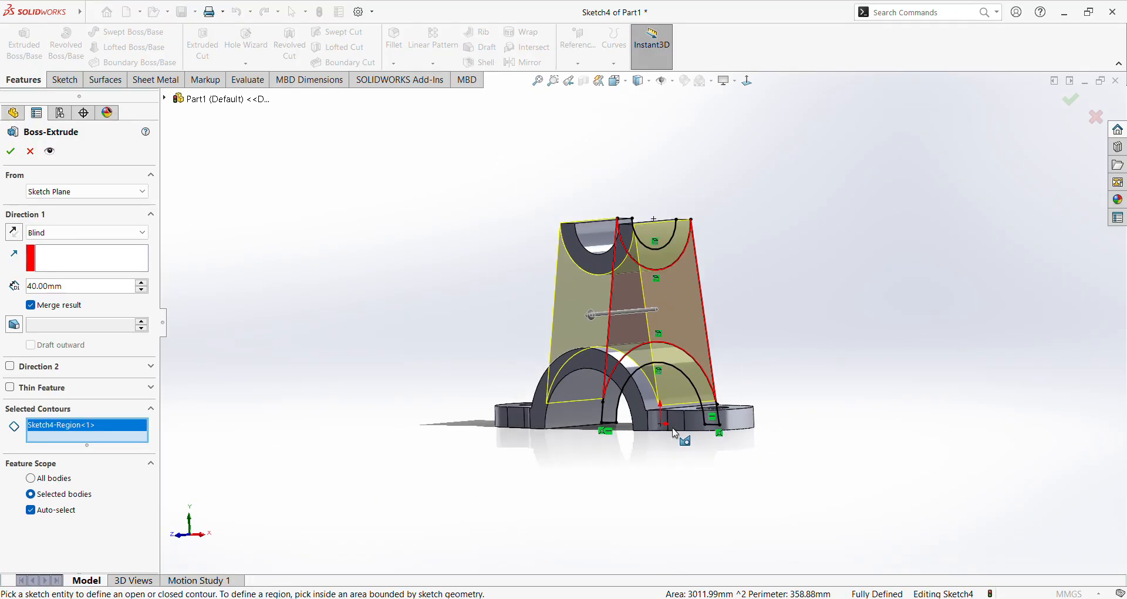
pyautogui.moveTo(669, 429); pyautogui.dragTo(556, 409, button='middle')
pyautogui.scroll(-4, 556, 408)
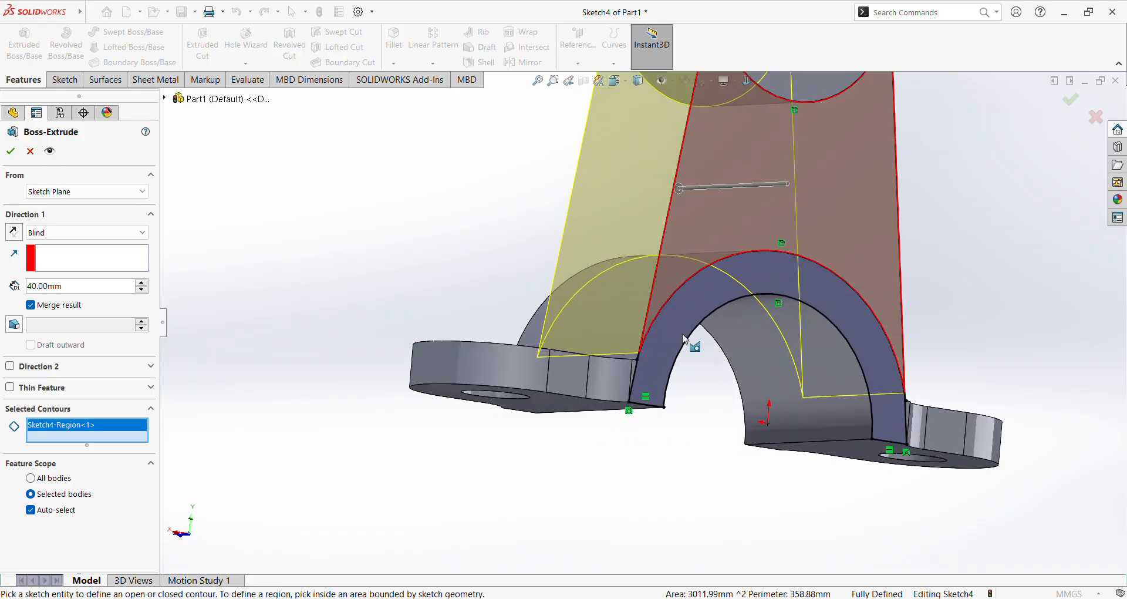
pyautogui.click(671, 383)
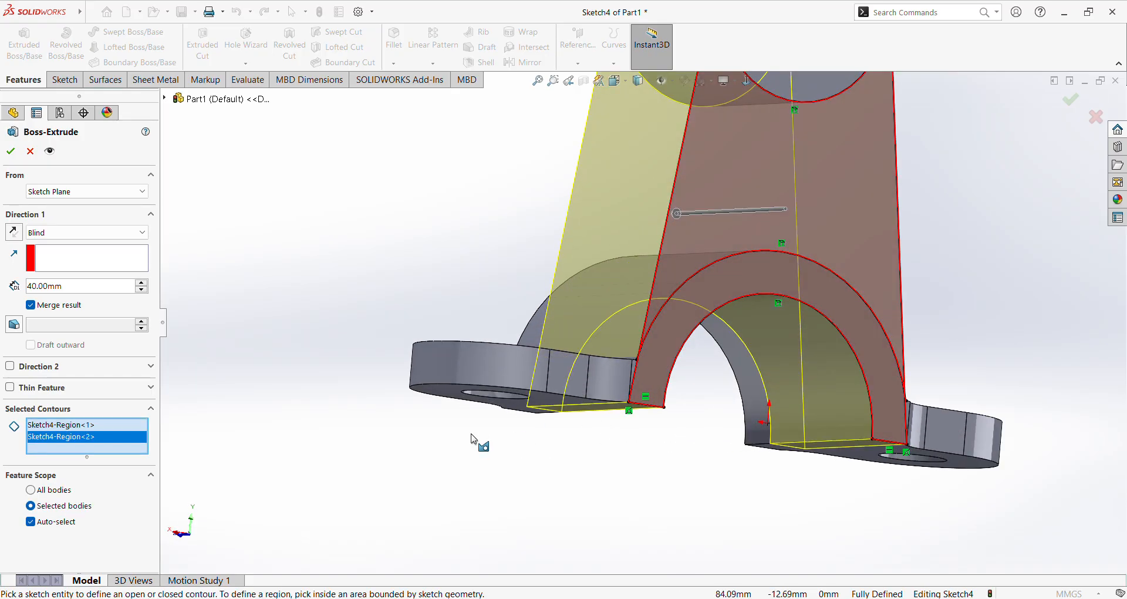
pyautogui.moveTo(472, 439); pyautogui.dragTo(572, 467, button='middle')
pyautogui.scroll(4, 499, 338)
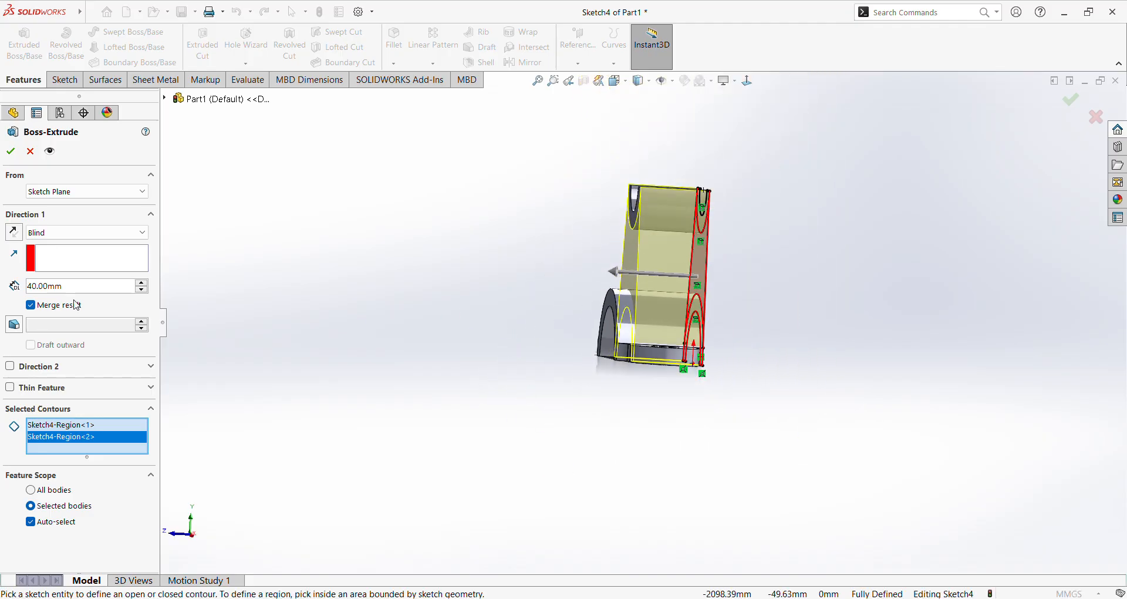
# Step: Set the web extrusion's blind depth to 10 mm and create the boss merged with the existing bodies
pyautogui.press('BackSpace')
pyautogui.press('BackSpace')
pyautogui.press('BackSpace')
pyautogui.press('BackSpace')
pyautogui.press('BackSpace')
pyautogui.press('BackSpace')
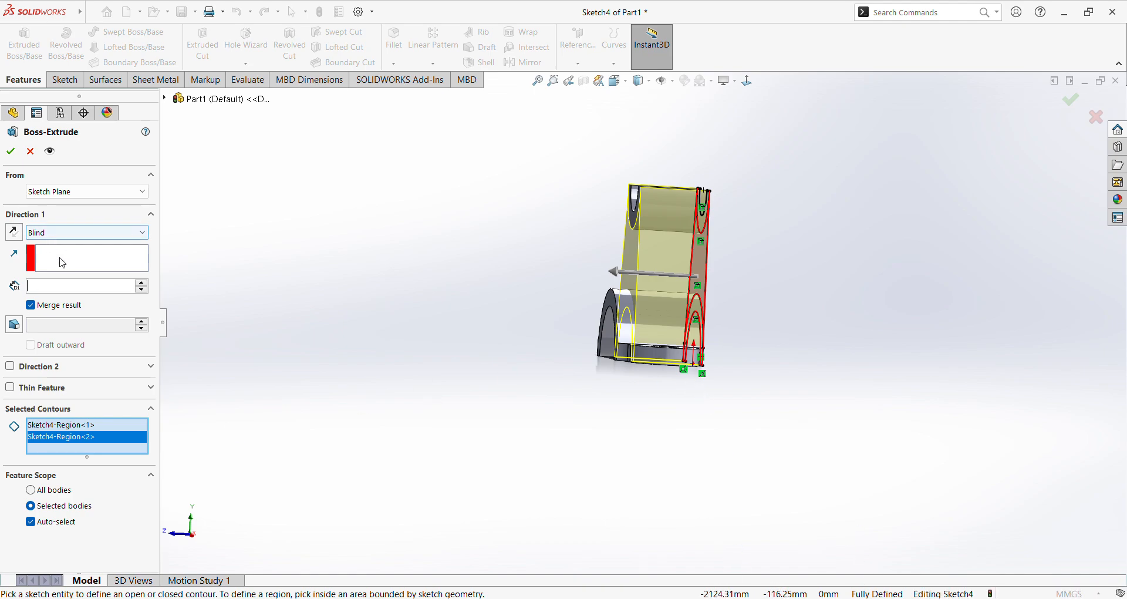
pyautogui.press('Return')
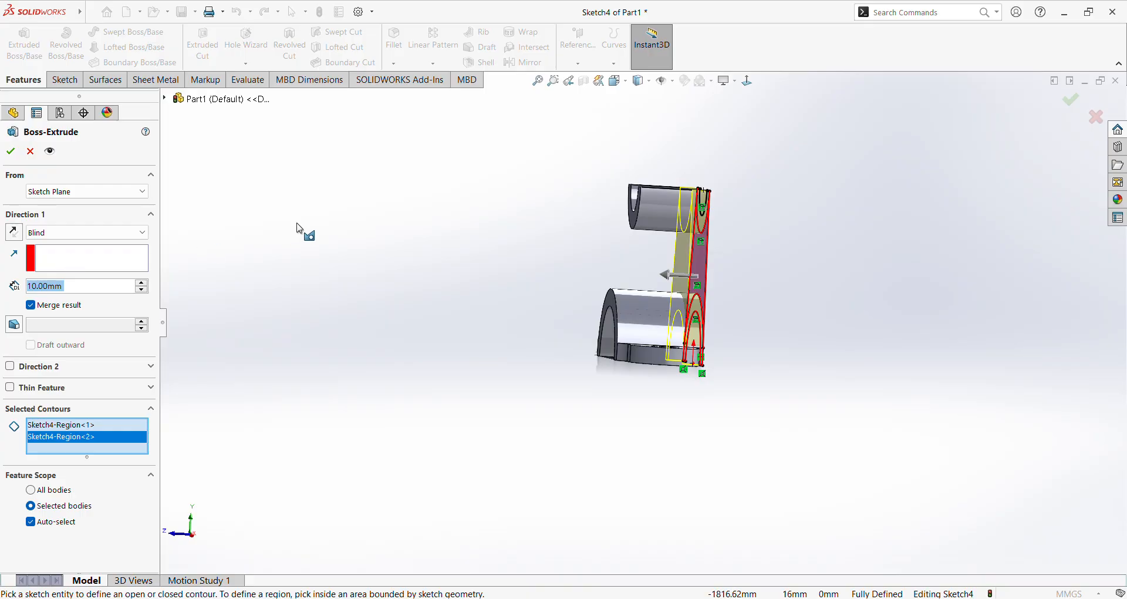
pyautogui.moveTo(676, 329); pyautogui.dragTo(654, 343, button='middle')
pyautogui.scroll(-4, 657, 346)
pyautogui.scroll(-2, 715, 371)
pyautogui.moveTo(736, 380)
pyautogui.mouseDown(button='middle')
pyautogui.moveTo(726, 383)
pyautogui.moveTo(717, 339)
pyautogui.moveTo(728, 395)
pyautogui.mouseUp(button='middle')
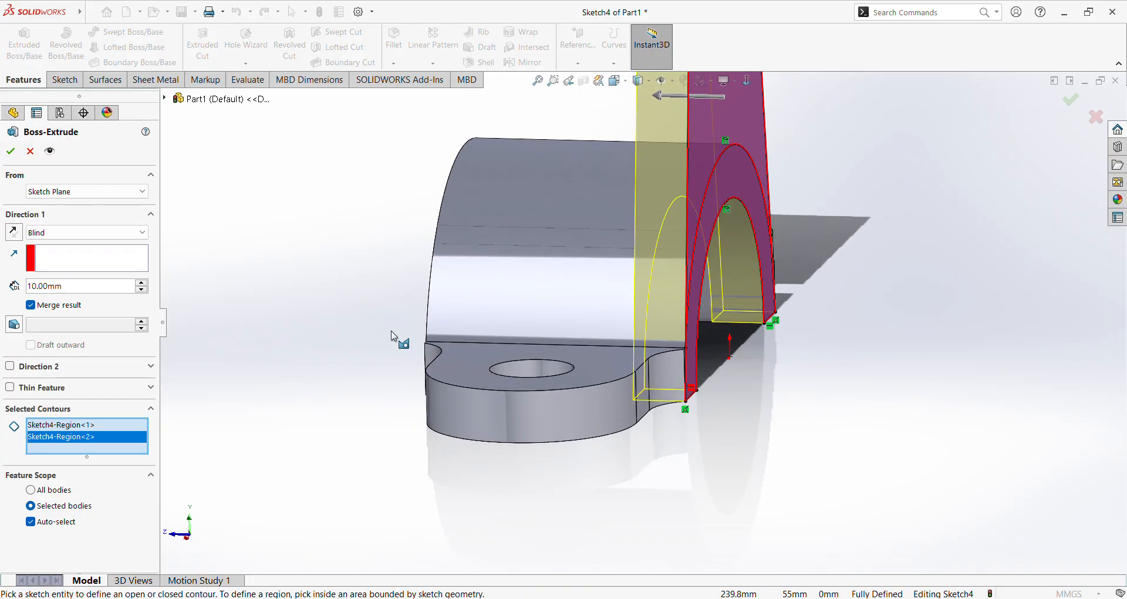
pyautogui.scroll(3, 388, 327)
pyautogui.moveTo(373, 318)
pyautogui.mouseDown(button='middle')
pyautogui.moveTo(395, 315)
pyautogui.moveTo(383, 306)
pyautogui.mouseUp(button='middle')
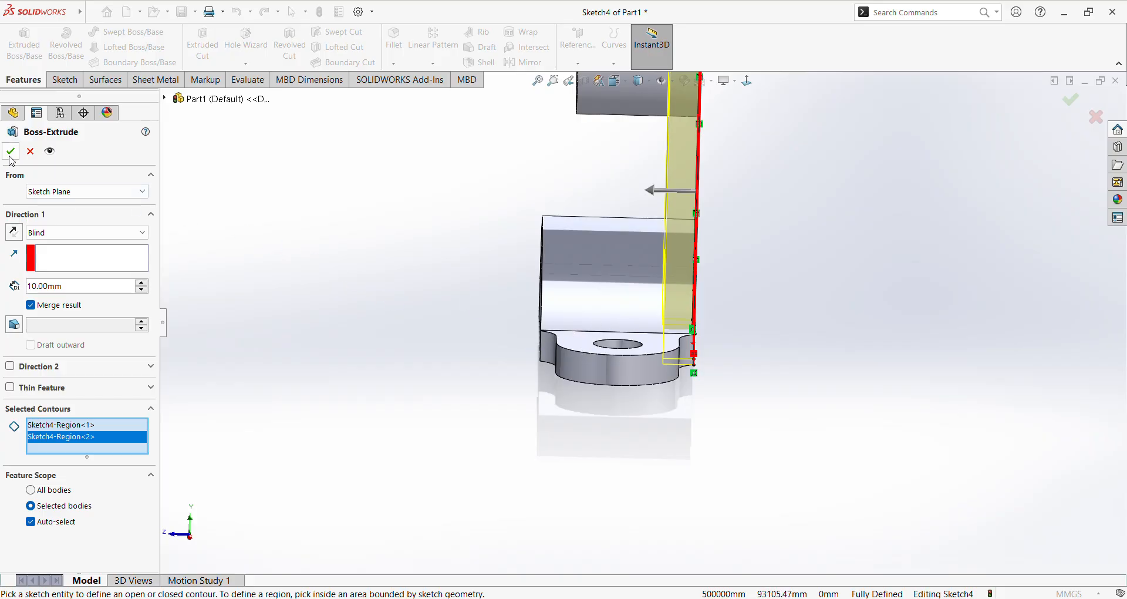
pyautogui.moveTo(427, 255); pyautogui.dragTo(592, 230, button='middle')
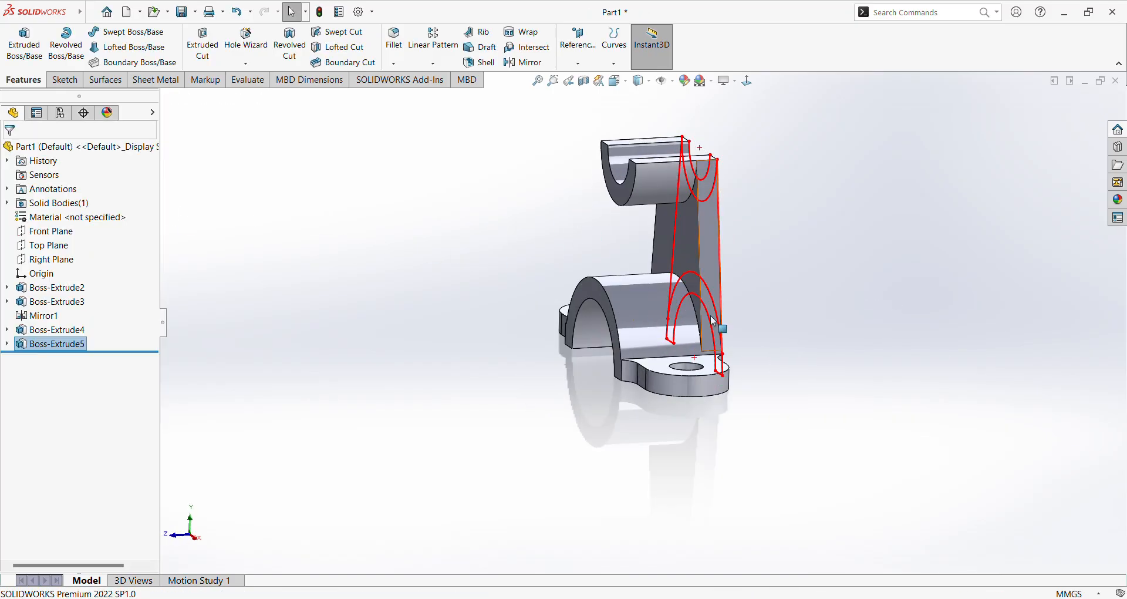
pyautogui.press('Escape')
# Step: Examine the new web and its junctions with the lower half-ring and side lugs from the front, back and underside
pyautogui.moveTo(629, 357)
pyautogui.mouseDown(button='middle')
pyautogui.moveTo(661, 330)
pyautogui.moveTo(672, 271)
pyautogui.moveTo(649, 455)
pyautogui.moveTo(551, 493)
pyautogui.moveTo(651, 365)
pyautogui.moveTo(555, 455)
pyautogui.moveTo(618, 451)
pyautogui.mouseUp(button='middle')
pyautogui.scroll(-5, 660, 237)
pyautogui.scroll(2, 618, 450)
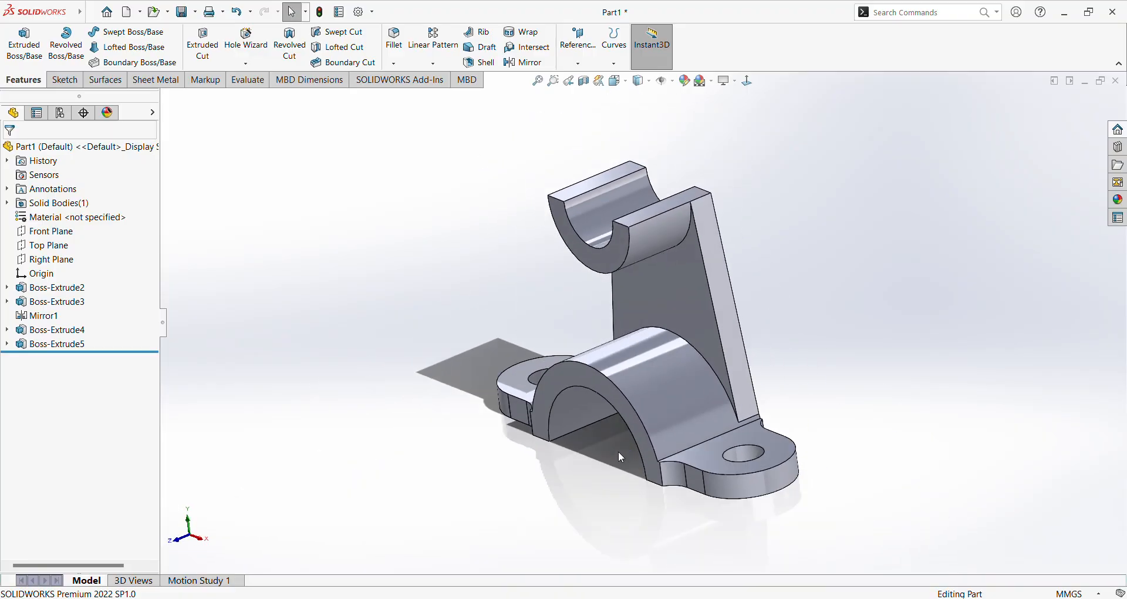
pyautogui.scroll(1, 618, 451)
pyautogui.scroll(-3, 587, 371)
pyautogui.moveTo(617, 376); pyautogui.dragTo(644, 390, button='middle')
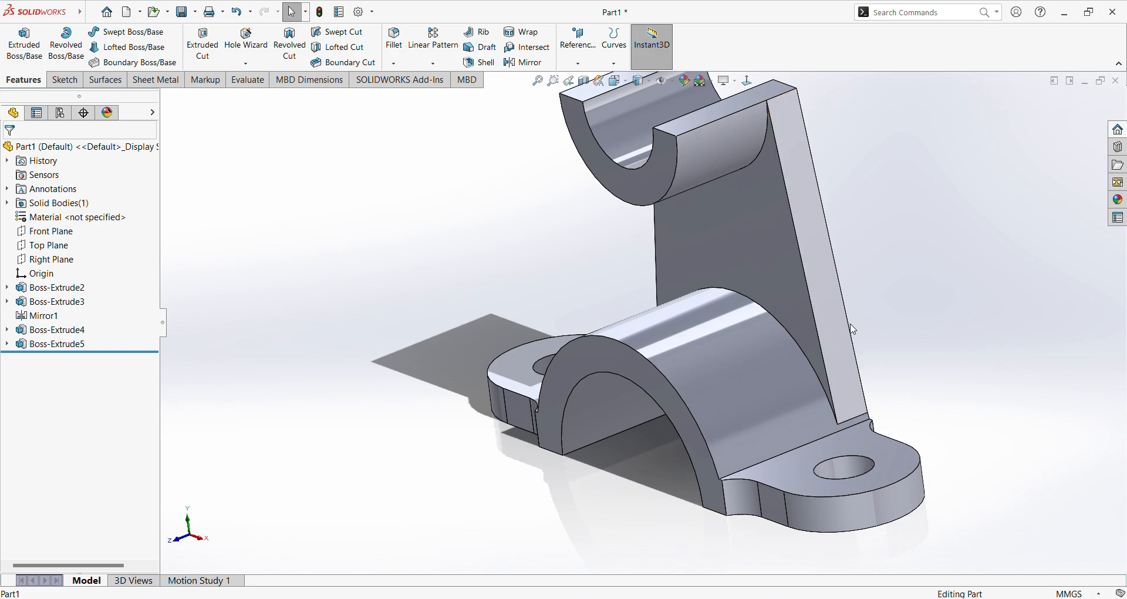
pyautogui.moveTo(815, 538); pyautogui.dragTo(808, 551, button='middle')
pyautogui.scroll(1, 807, 551)
pyautogui.scroll(-3, 832, 410)
pyautogui.moveTo(827, 413); pyautogui.dragTo(855, 468, button='middle')
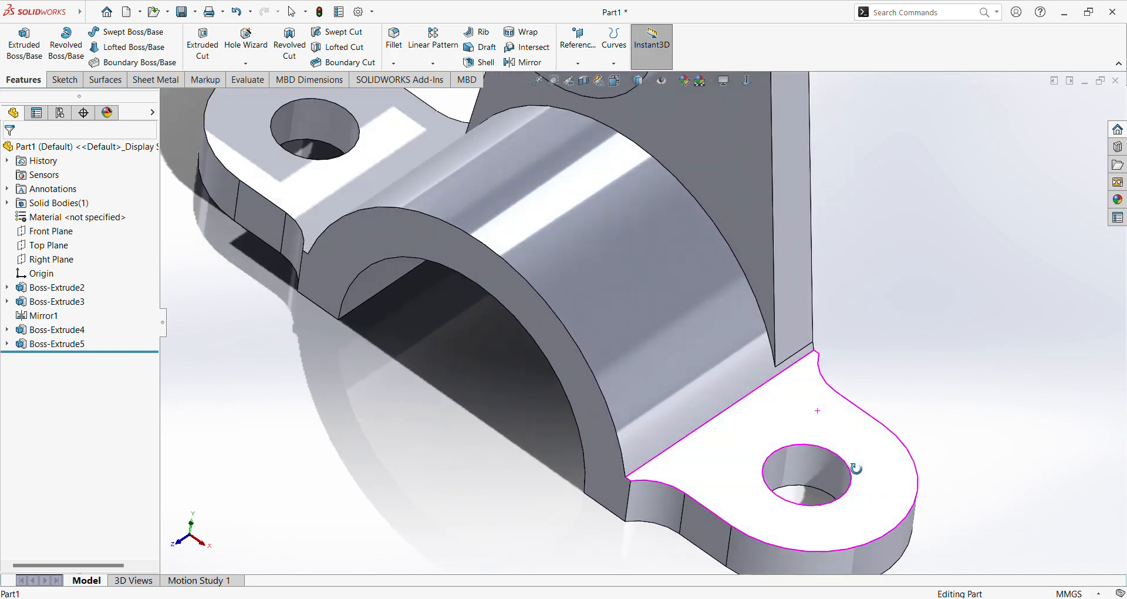
pyautogui.scroll(4, 841, 448)
pyautogui.moveTo(700, 384); pyautogui.dragTo(668, 414, button='middle')
pyautogui.scroll(-1, 579, 340)
pyautogui.scroll(-2, 490, 279)
pyautogui.moveTo(494, 278); pyautogui.dragTo(758, 376, button='middle')
pyautogui.scroll(-6, 673, 342)
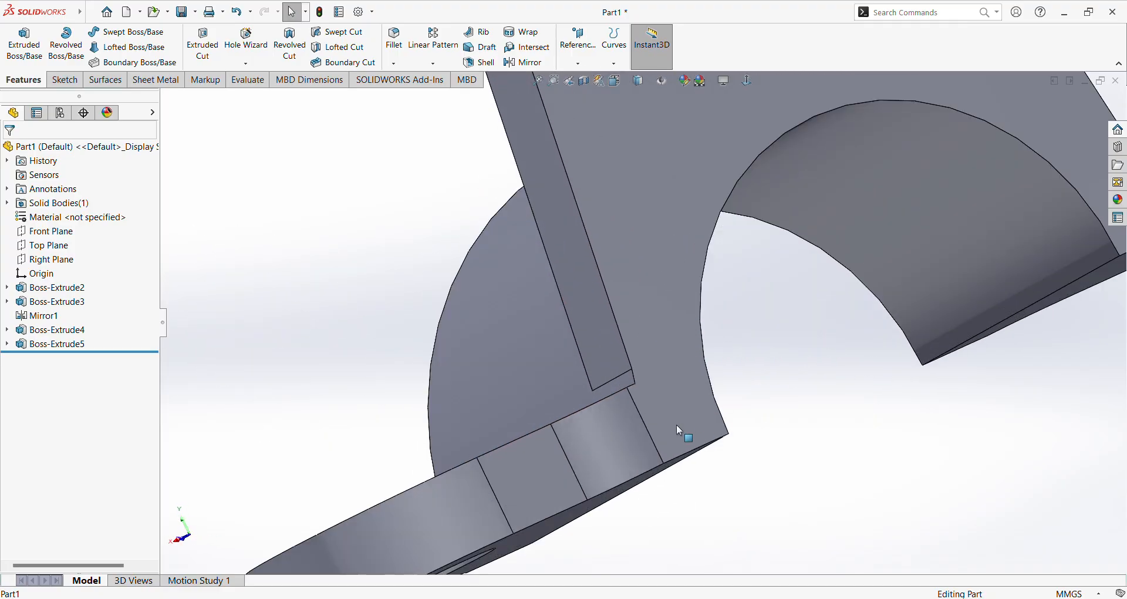
pyautogui.scroll(2, 667, 418)
pyautogui.moveTo(644, 398); pyautogui.dragTo(606, 422, button='middle')
pyautogui.scroll(4, 593, 377)
pyautogui.moveTo(589, 374); pyautogui.dragTo(677, 492, button='middle')
pyautogui.scroll(-3, 610, 282)
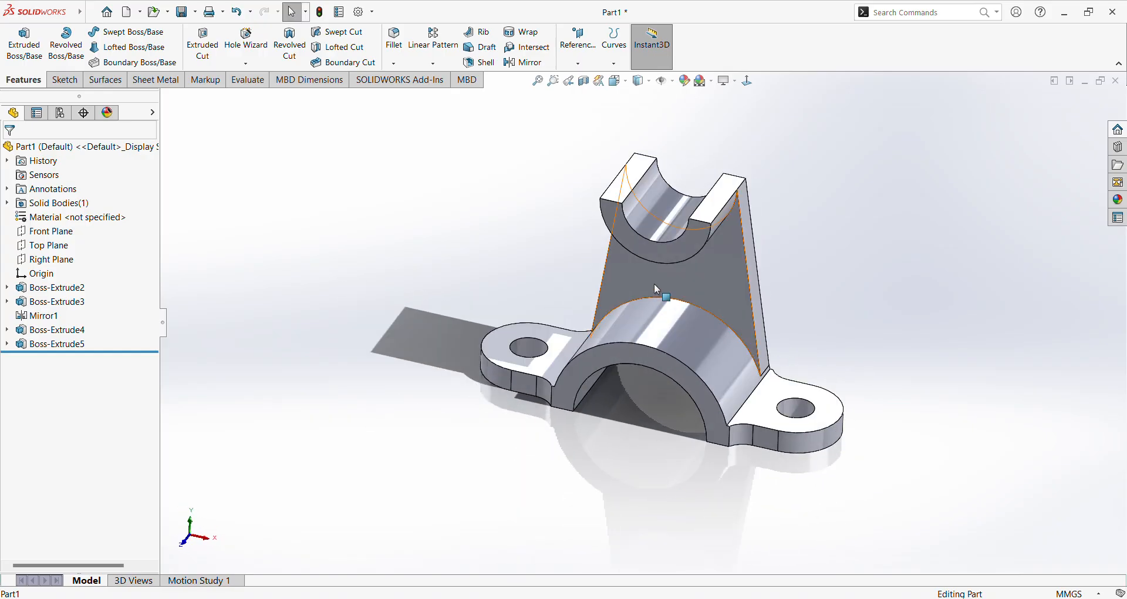
pyautogui.scroll(2, 657, 282)
pyautogui.scroll(-5, 685, 345)
pyautogui.scroll(4, 678, 432)
pyautogui.moveTo(679, 432); pyautogui.dragTo(758, 405, button='middle')
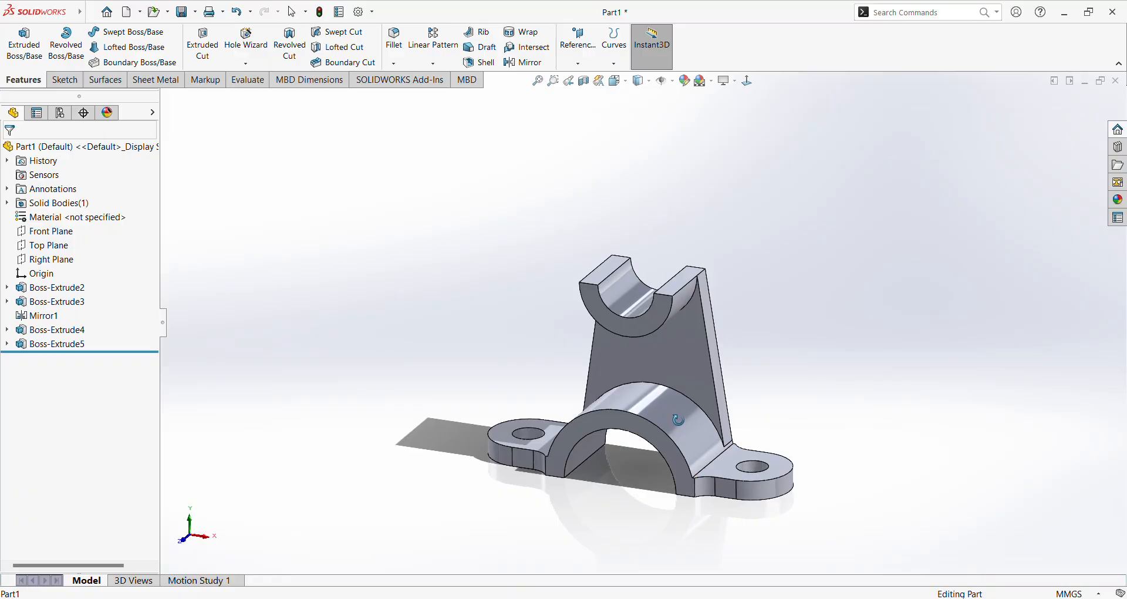
# Step: Open the appearance settings for the whole bracket body from the web's front face and select the plain color appearance
pyautogui.click(634, 351)
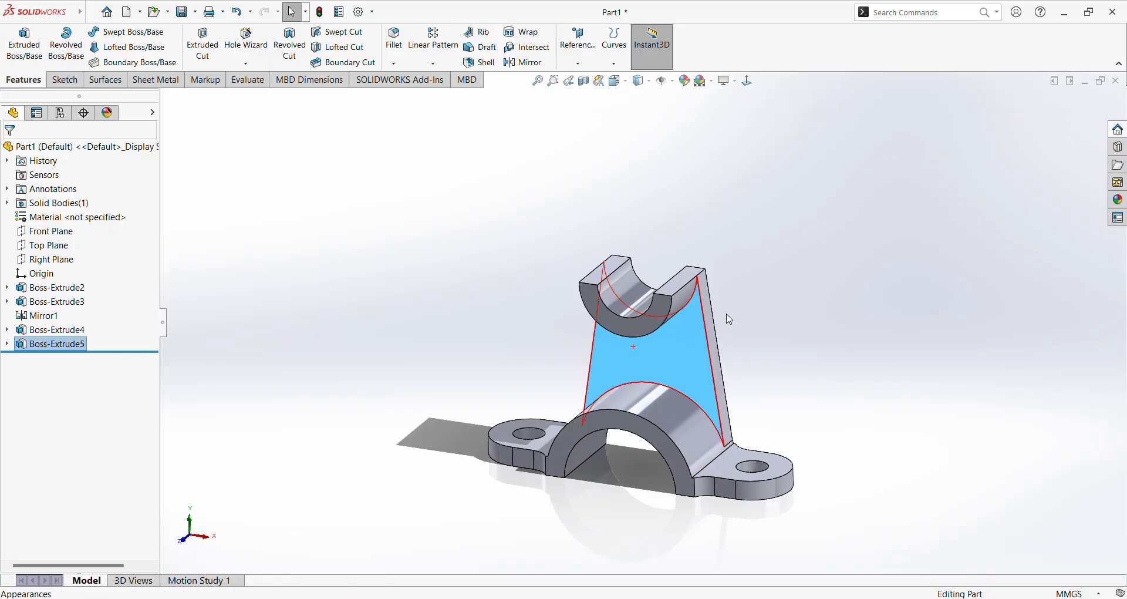
pyautogui.click(750, 371)
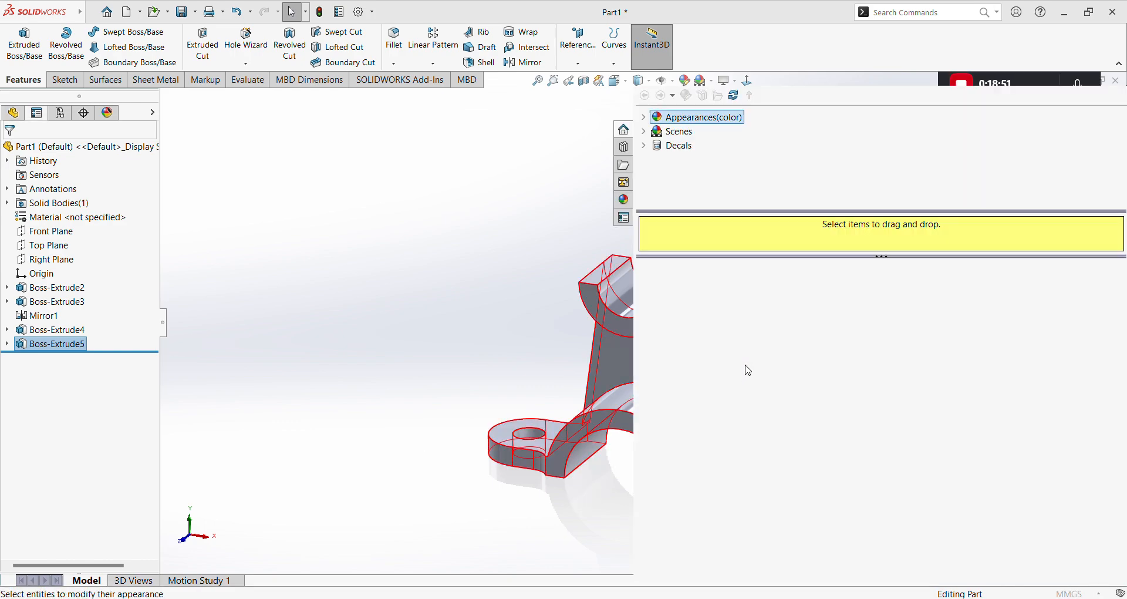
pyautogui.click(763, 299)
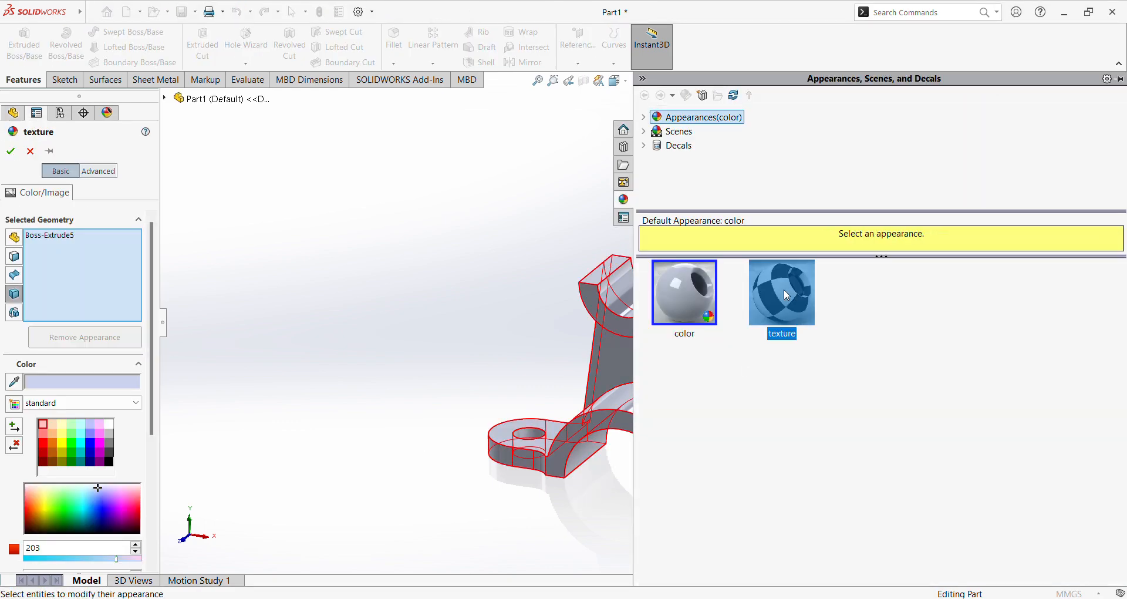
pyautogui.click(700, 307)
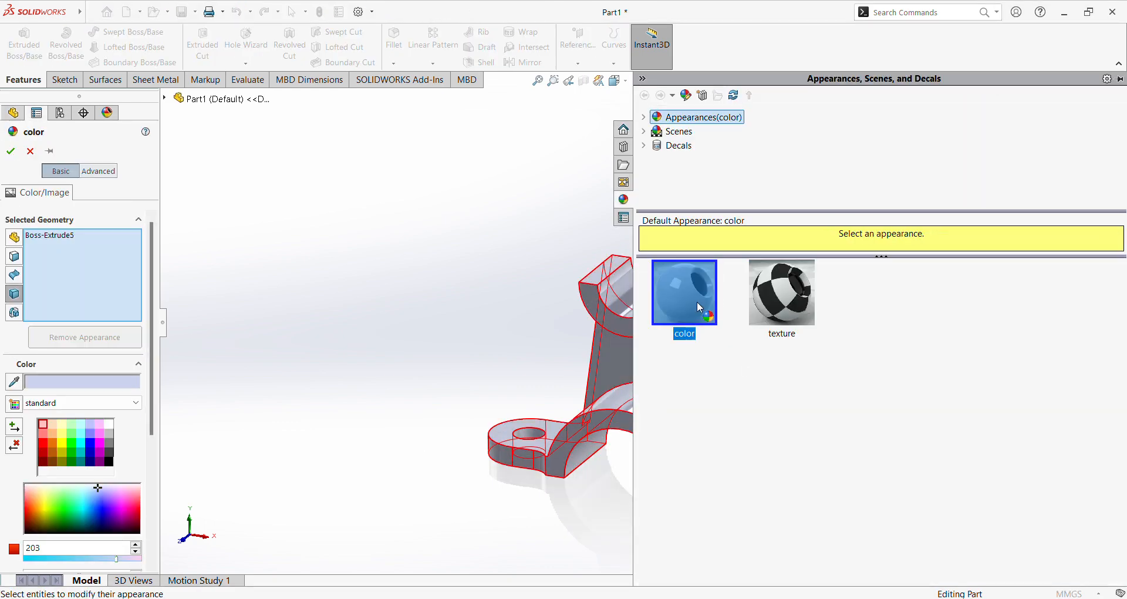
# Step: Try out cyan, dark red, dark yellow and magenta from the standard swatches on the bracket body
pyautogui.click(82, 443)
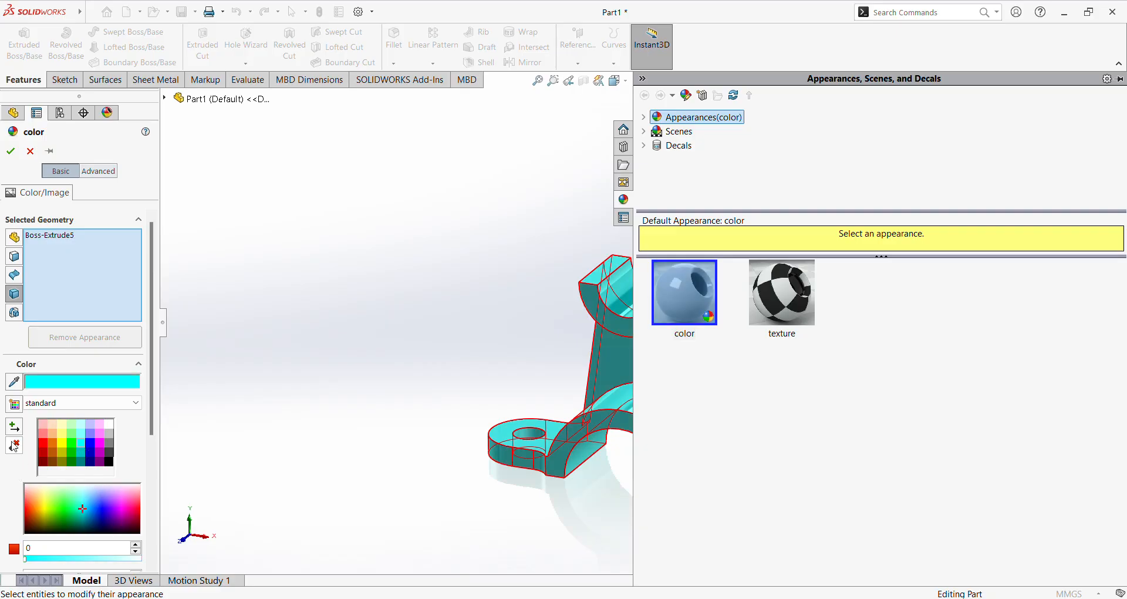
pyautogui.click(45, 451)
pyautogui.click(44, 448)
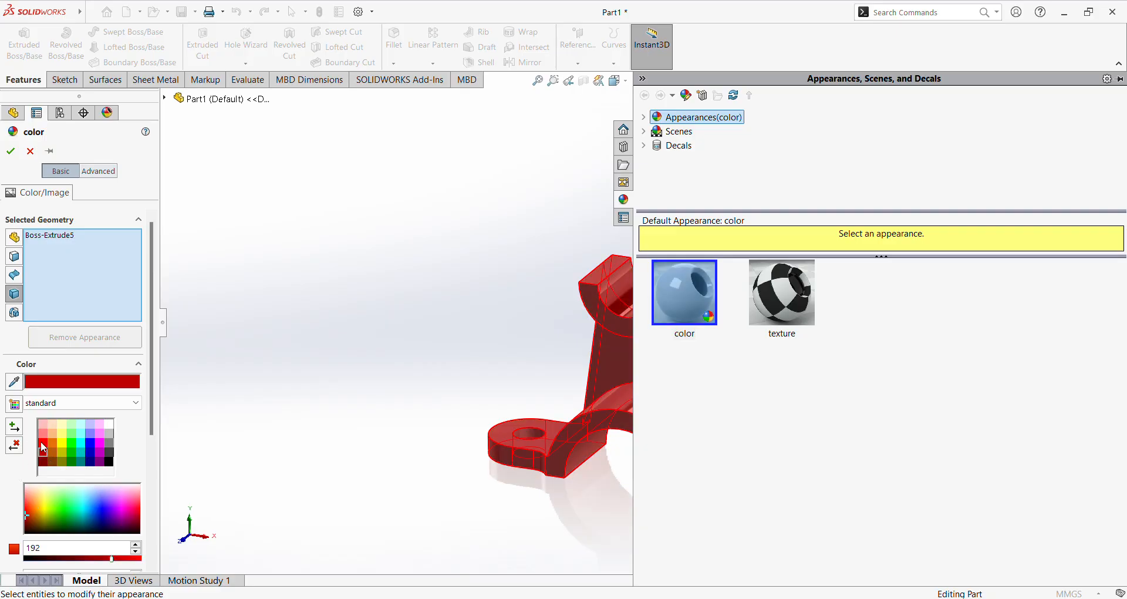
pyautogui.click(58, 452)
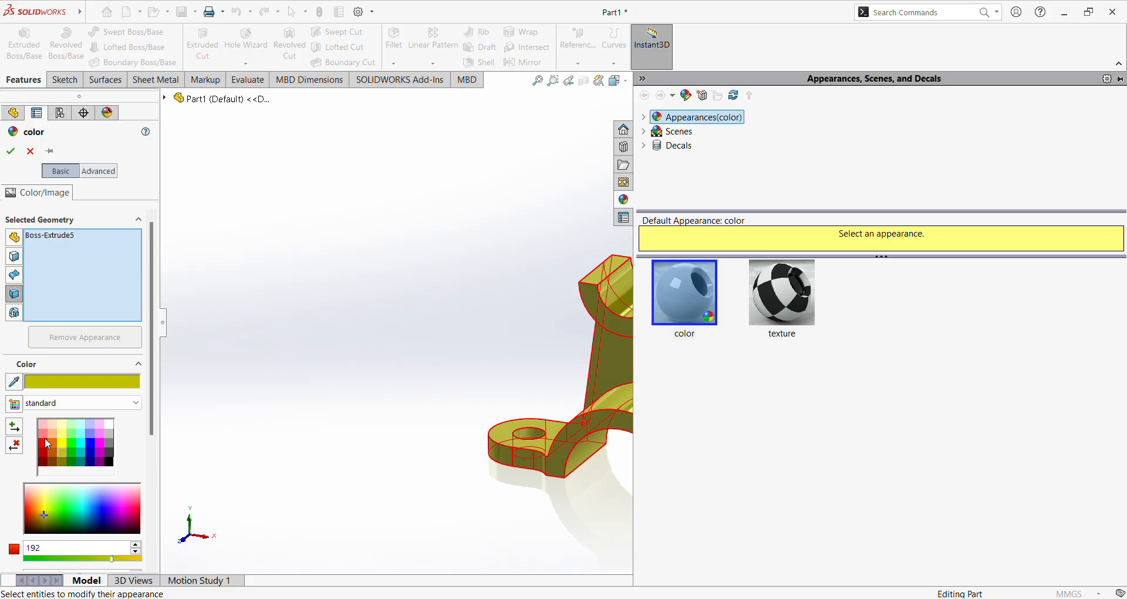
pyautogui.click(46, 442)
pyautogui.click(100, 444)
pyautogui.click(114, 441)
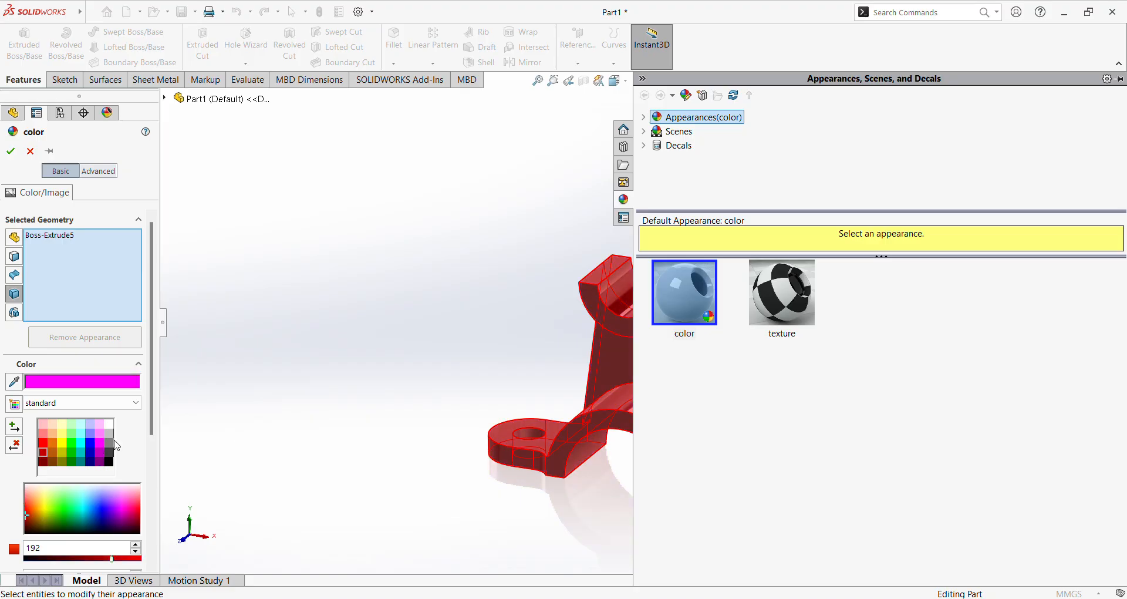
# Step: Try out several custom shades from the color spectrum on the bracket body, ending with a brownish orange
pyautogui.click(78, 519)
pyautogui.click(67, 511)
pyautogui.click(109, 513)
pyautogui.click(125, 523)
pyautogui.click(49, 506)
pyautogui.click(37, 515)
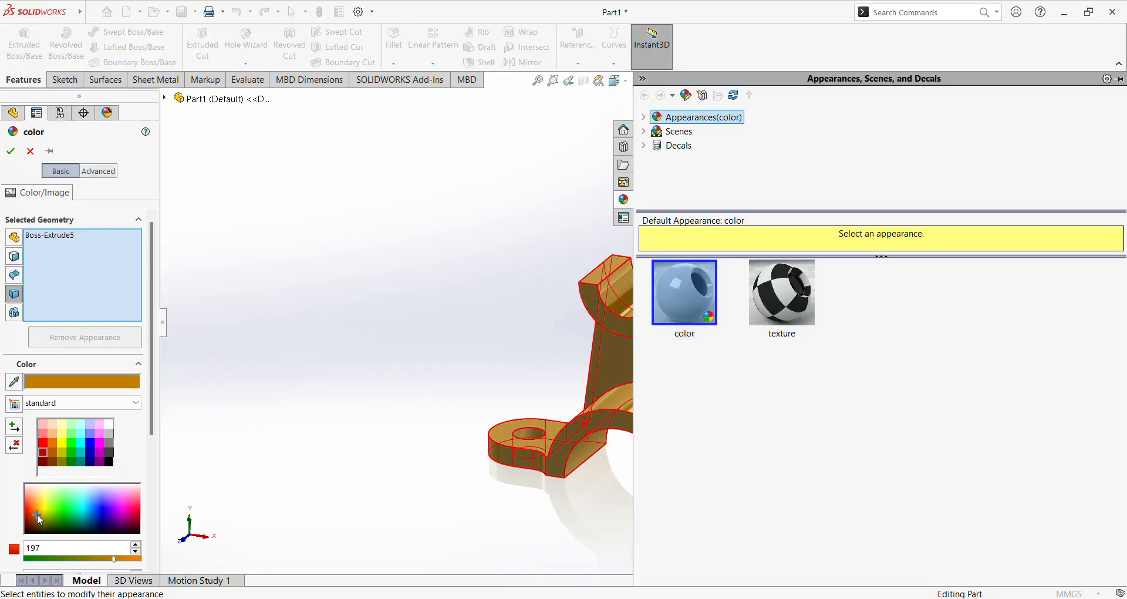
# Step: Color the bracket body with the bright red standard swatch and apply the appearance
pyautogui.click(43, 445)
pyautogui.click(54, 441)
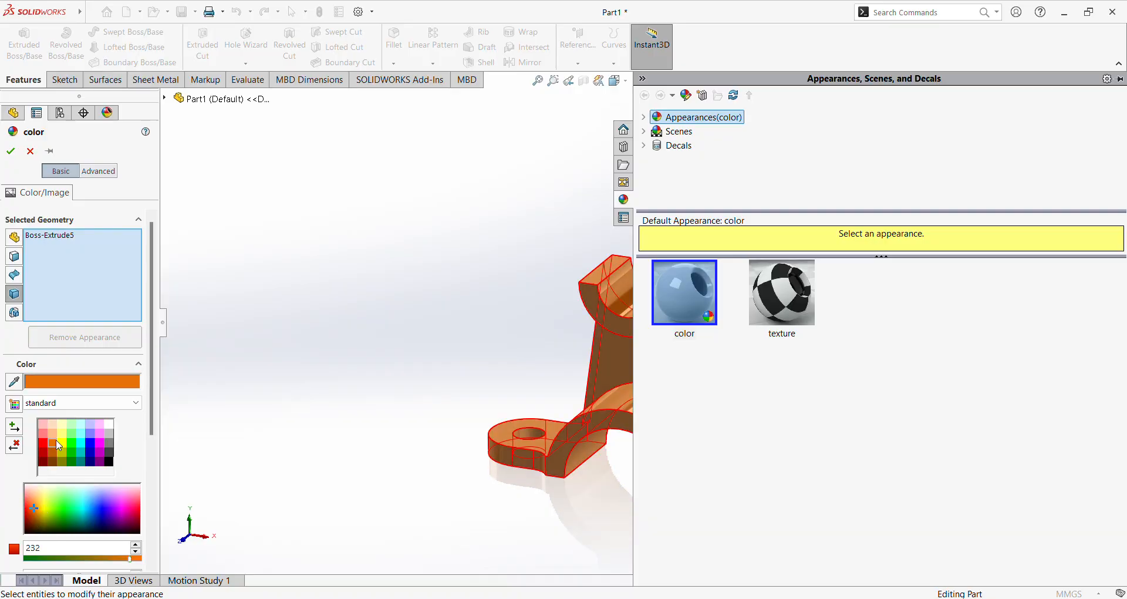
pyautogui.click(60, 436)
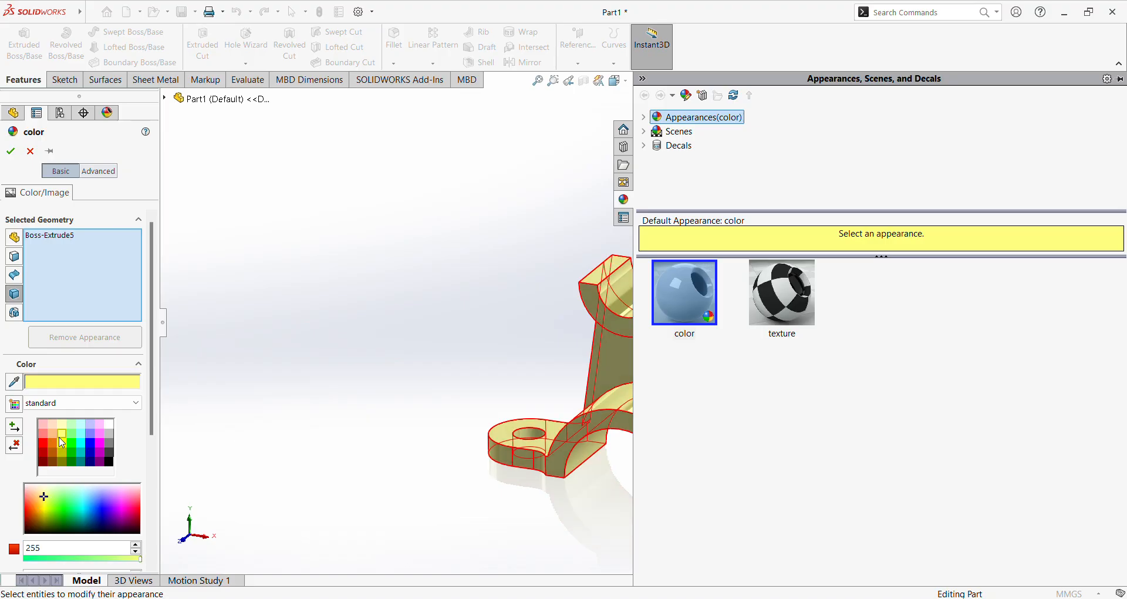
pyautogui.click(42, 444)
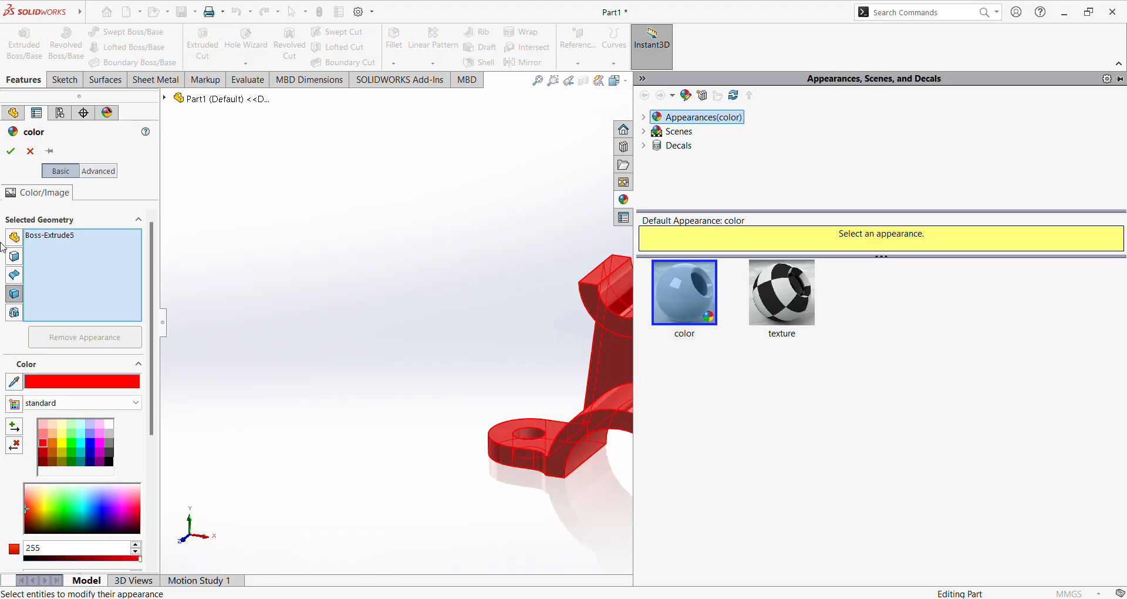
pyautogui.click(9, 151)
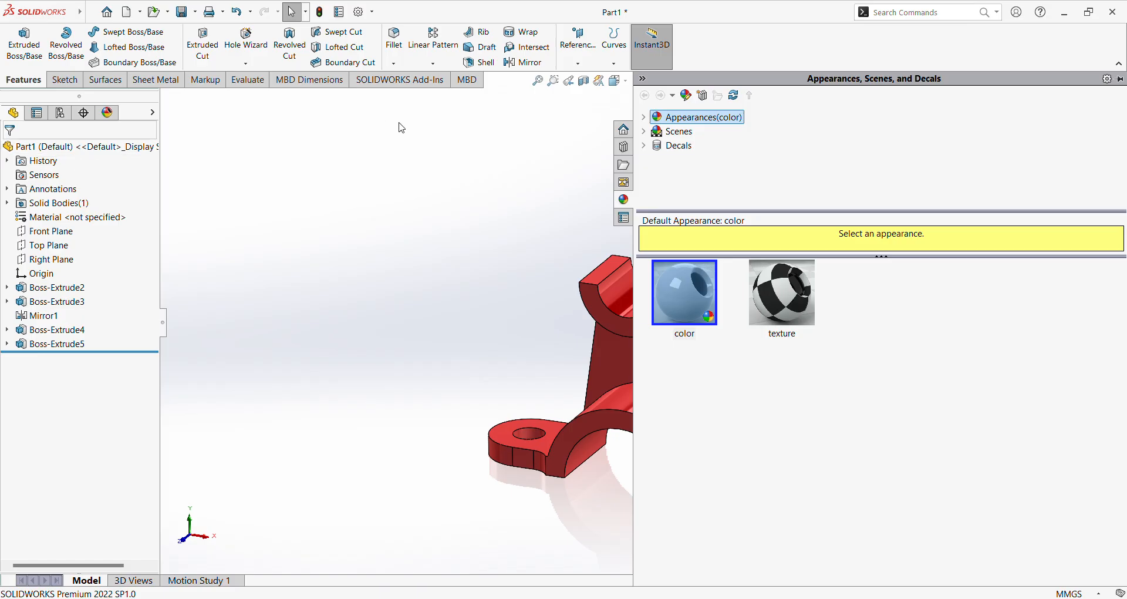
# Step: Examine the red bracket's web, half-rings and lugs from several angles and distances
pyautogui.moveTo(594, 409); pyautogui.dragTo(732, 354, button='middle')
pyautogui.scroll(4, 664, 294)
pyautogui.scroll(-5, 664, 294)
pyautogui.scroll(3, 664, 292)
pyautogui.moveTo(664, 293); pyautogui.dragTo(650, 322, button='middle')
pyautogui.scroll(3, 611, 361)
pyautogui.scroll(-3, 616, 372)
pyautogui.moveTo(662, 304); pyautogui.dragTo(654, 332, button='middle')
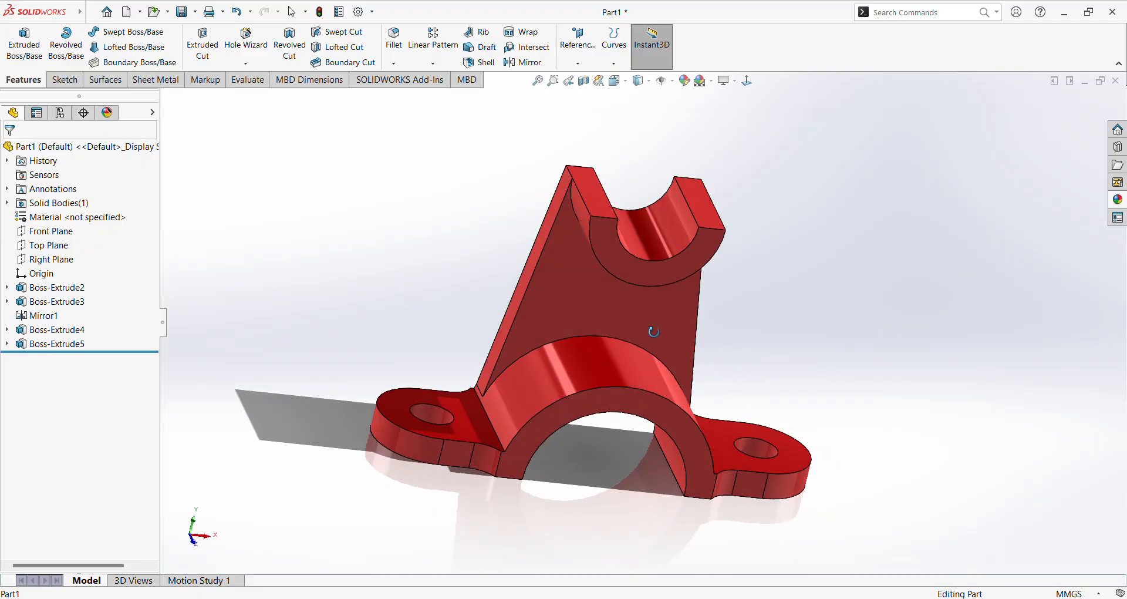
pyautogui.scroll(4, 642, 276)
pyautogui.scroll(-4, 643, 276)
pyautogui.scroll(2, 638, 379)
pyautogui.scroll(-3, 638, 383)
pyautogui.moveTo(636, 381); pyautogui.dragTo(588, 362, button='middle')
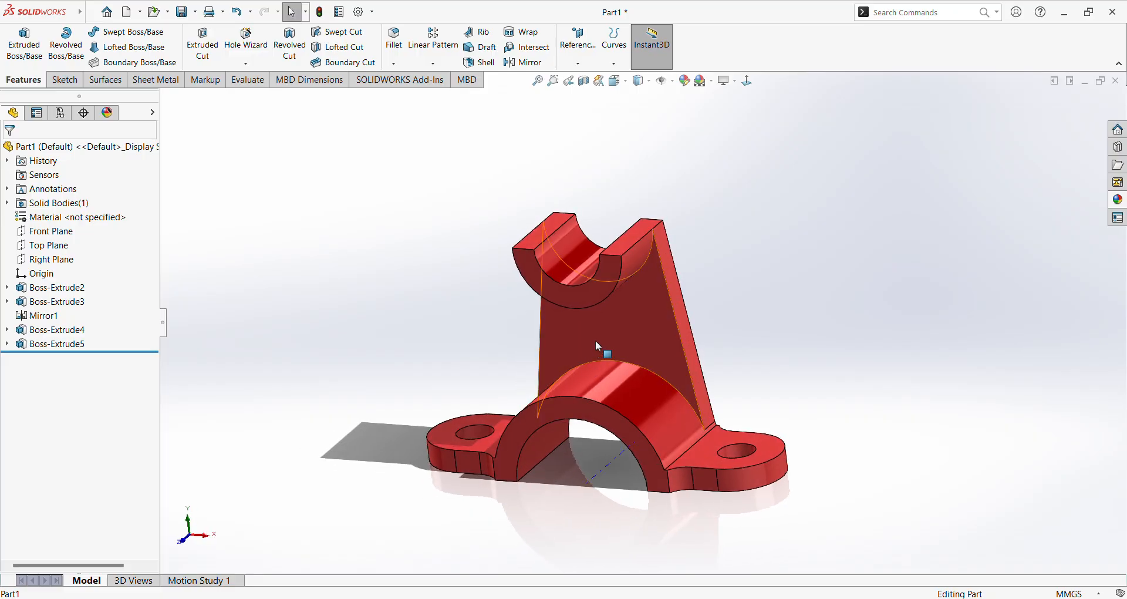